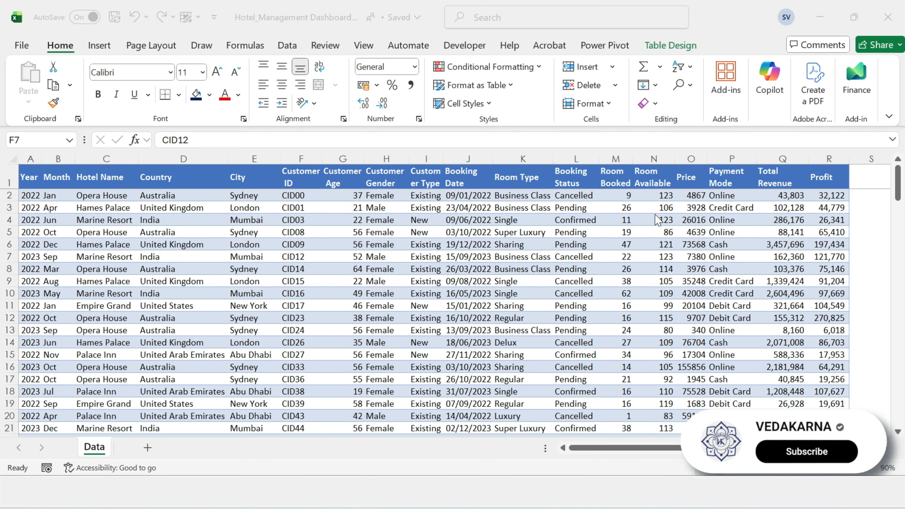
Create a PivotTable from the hotel data table on a new worksheet.
{"action": "left_click_drag", "start_coordinate": [39, 179], "coordinate": [820, 361]}
{"action": "left_click", "coordinate": [427, 257]}
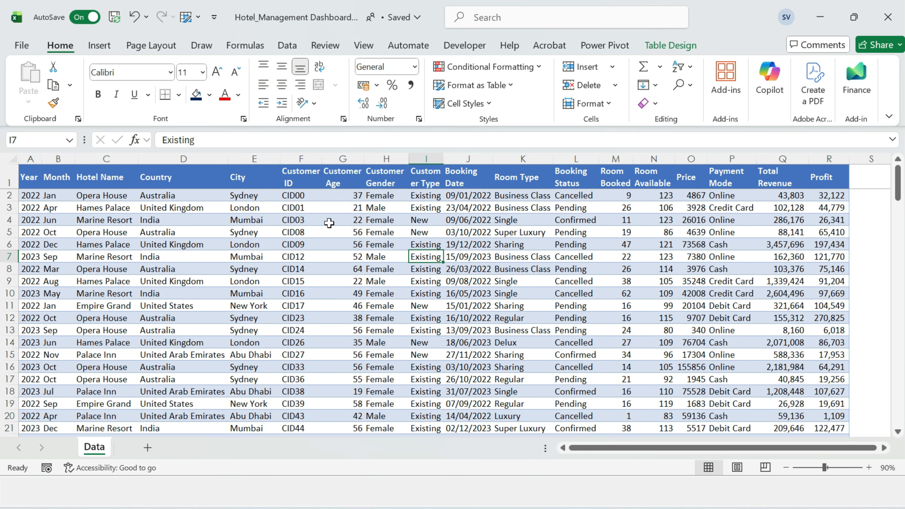
{"action": "left_click", "coordinate": [262, 179]}
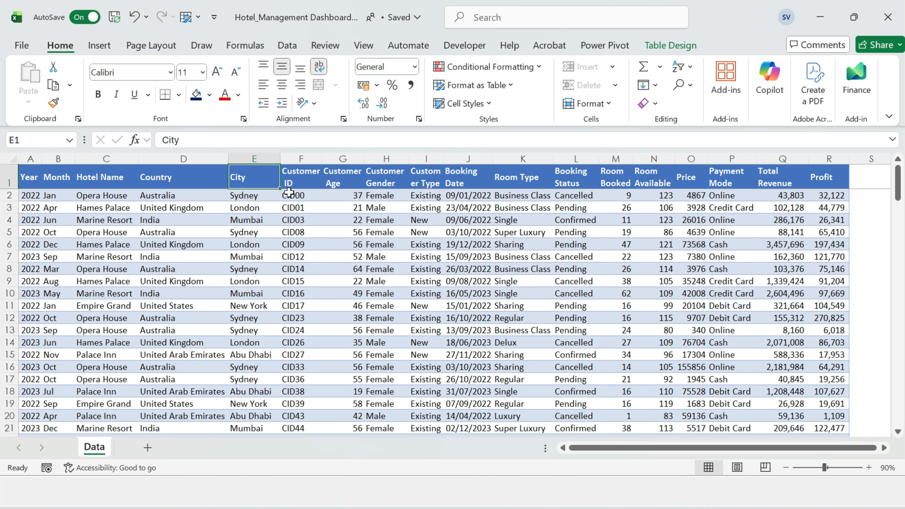
{"action": "left_click", "coordinate": [100, 46]}
{"action": "left_click", "coordinate": [34, 82]}
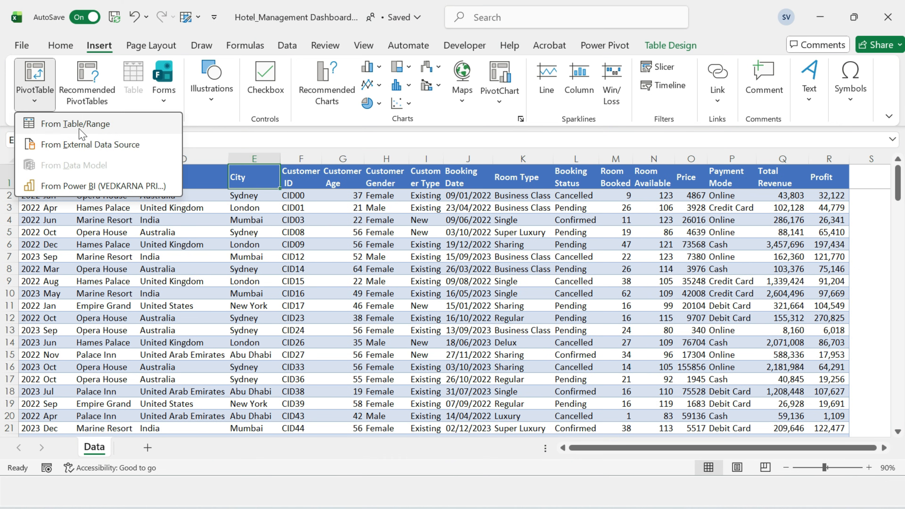
{"action": "left_click", "coordinate": [76, 124]}
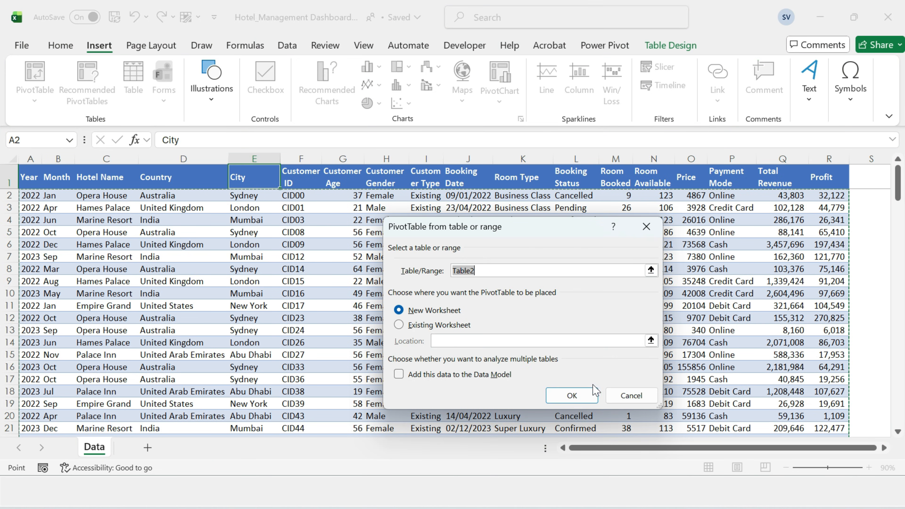
{"action": "left_click", "coordinate": [572, 396]}
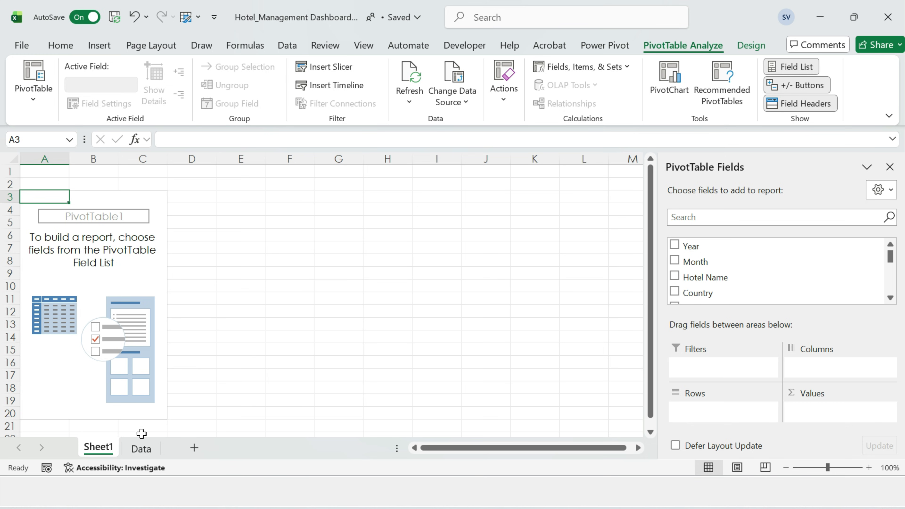
Rename the new sheet as Pivot and turn off its gridlines.
{"action": "key", "text": "Return"}
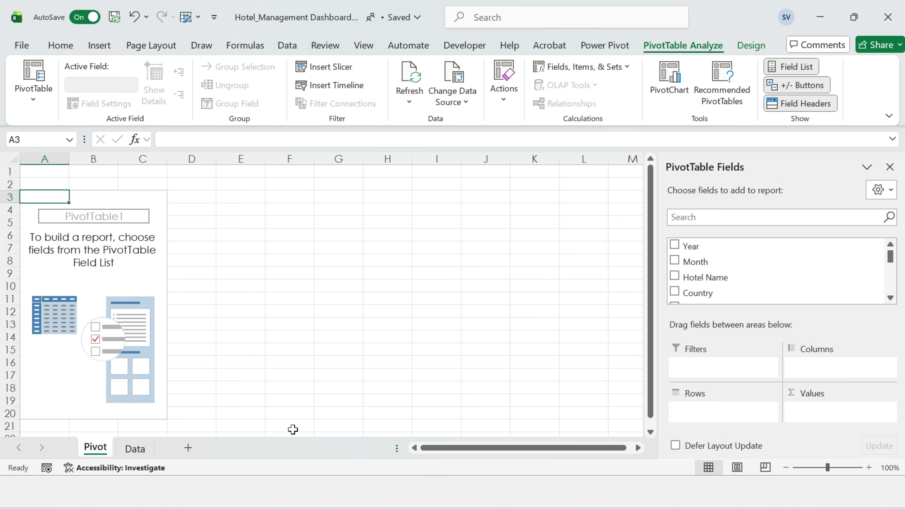
{"action": "left_click", "coordinate": [362, 48]}
{"action": "left_click", "coordinate": [341, 87]}
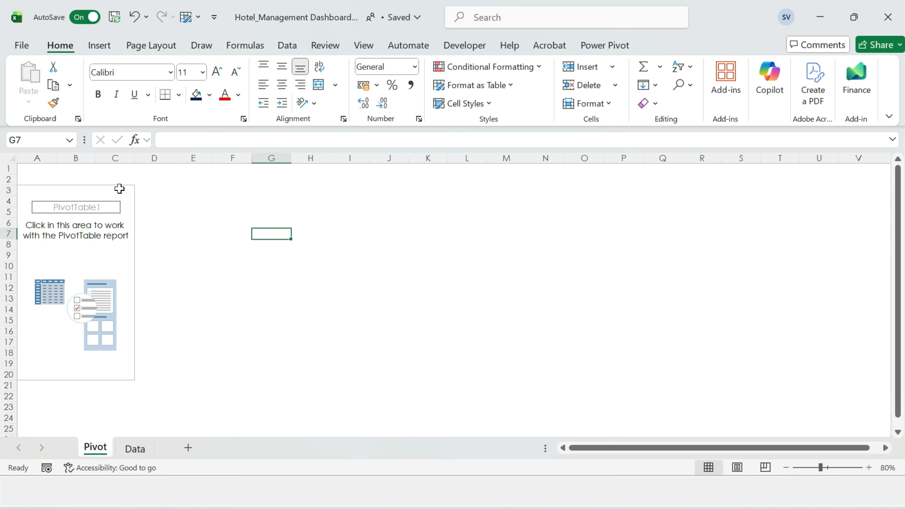
Build the pivot table with Hotel Name as rows and the sum of Room Available as values.
{"action": "left_click", "coordinate": [120, 189]}
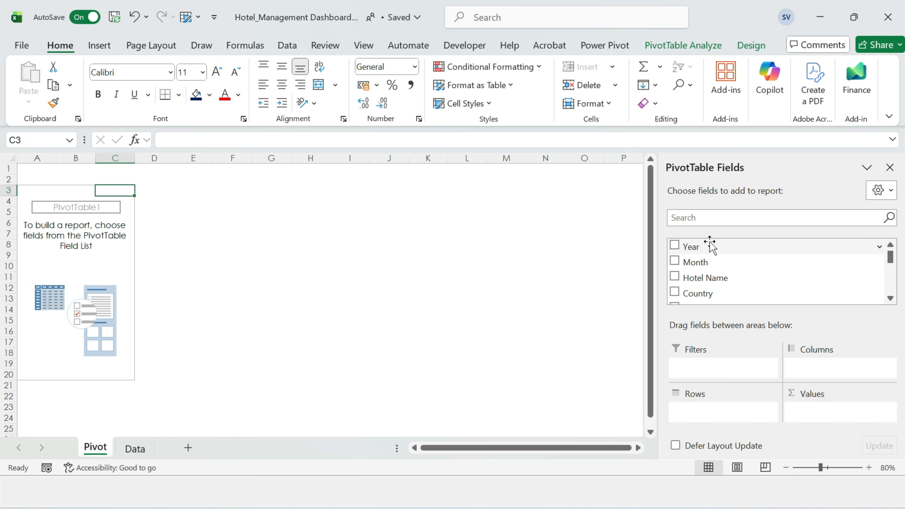
{"action": "type", "text": "hot"}
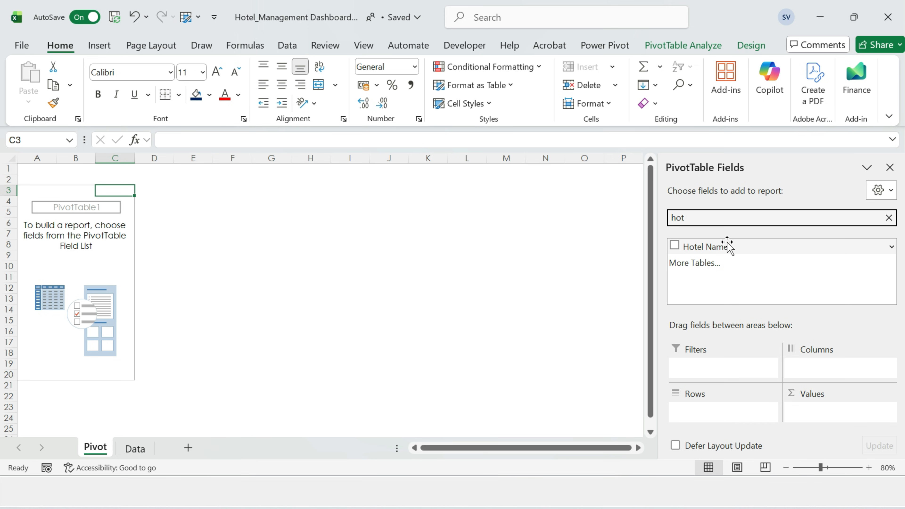
{"action": "left_click_drag", "start_coordinate": [729, 246], "coordinate": [728, 418]}
{"action": "double_click", "coordinate": [751, 216]}
{"action": "key", "text": "BackSpace"}
{"action": "type", "text": "room"}
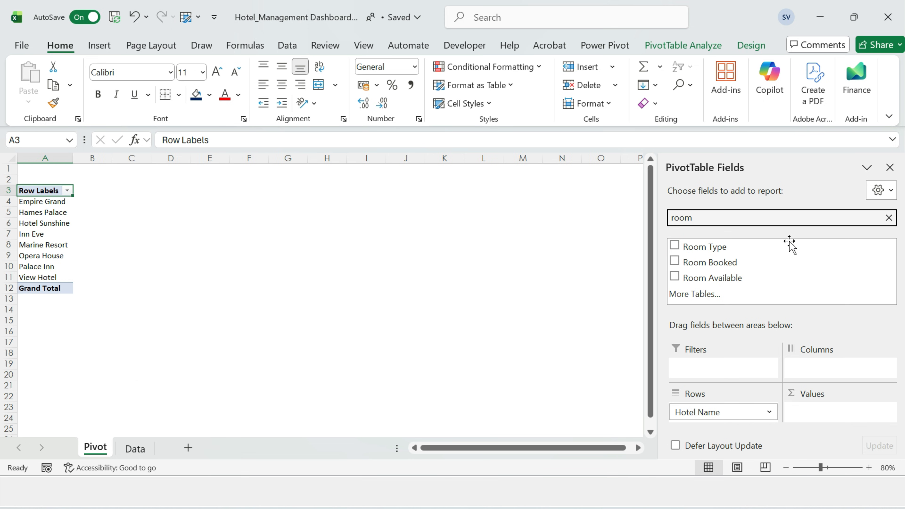
{"action": "left_click_drag", "start_coordinate": [784, 278], "coordinate": [825, 410]}
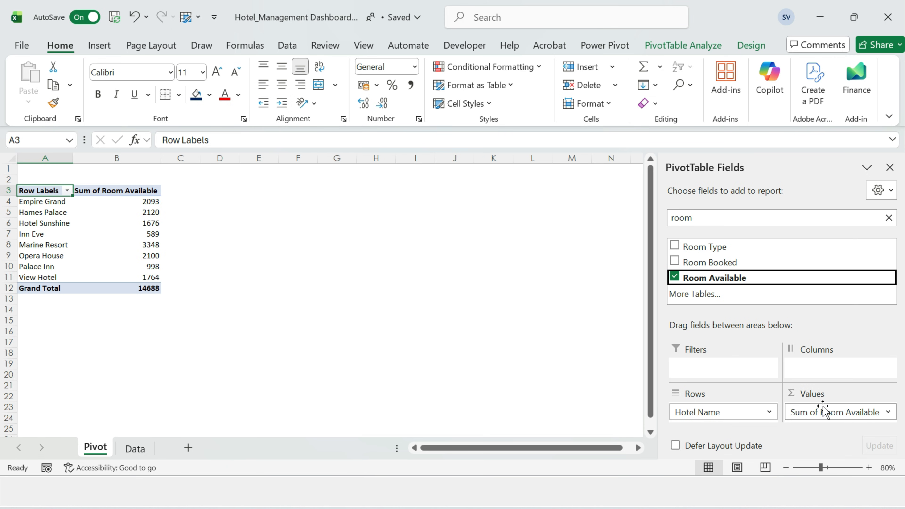
Rename the pivot table's value heading in B3 as Room Available.
{"action": "left_click", "coordinate": [236, 231]}
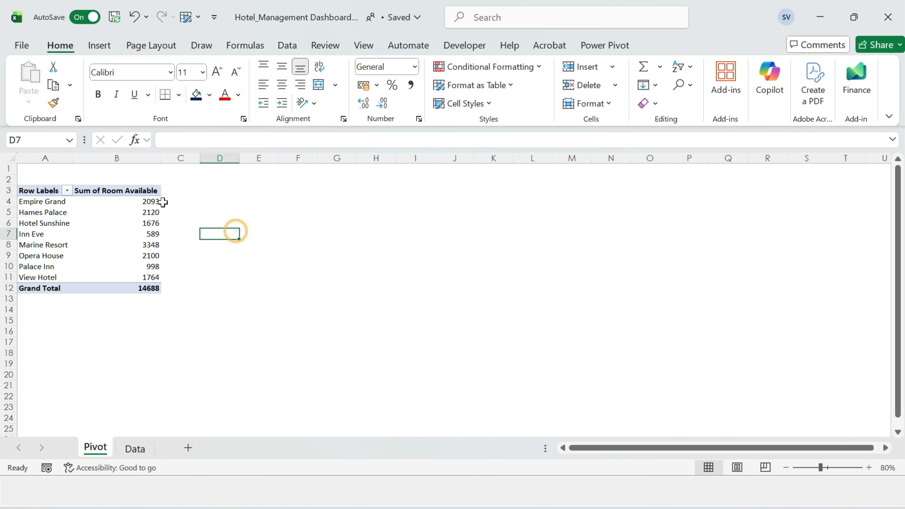
{"action": "left_click", "coordinate": [141, 192]}
{"action": "key", "text": "F2"}
{"action": "key", "text": "Home"}
{"action": "key", "text": "Delete"}
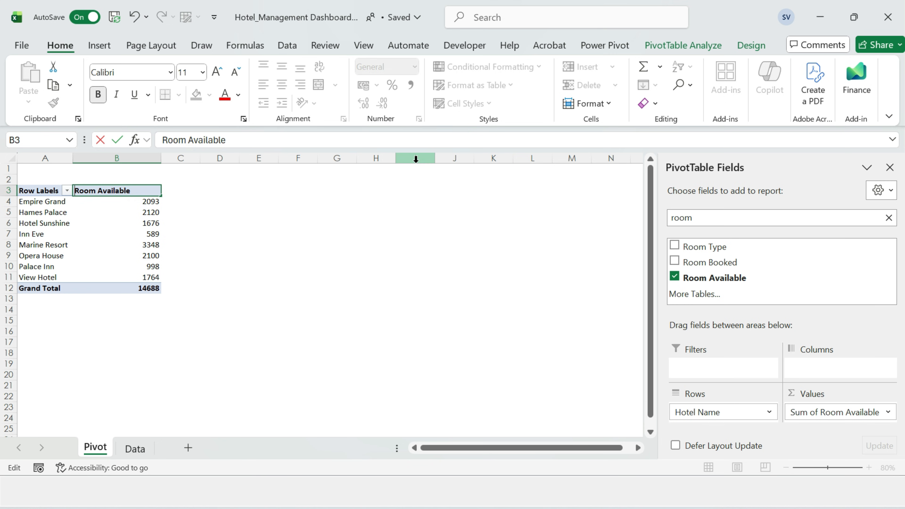
{"action": "key", "text": "Return"}
{"action": "key", "text": "Up"}
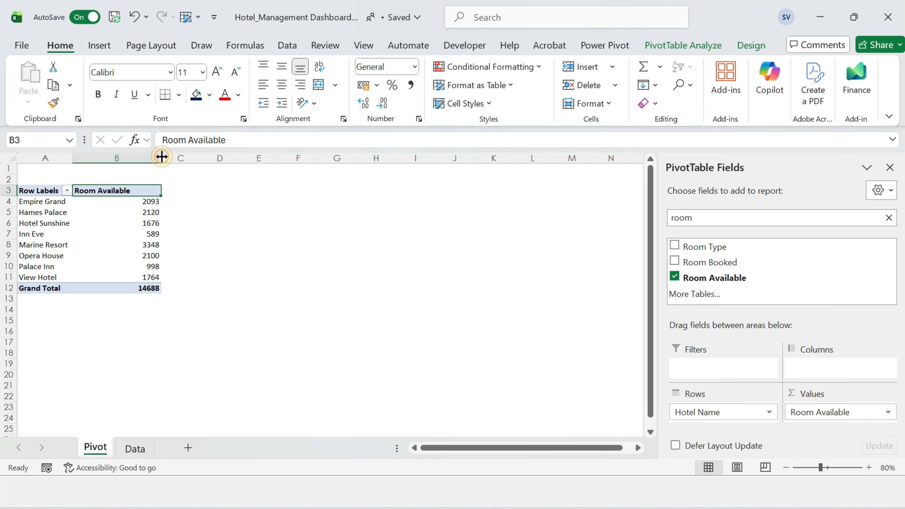
Turn off automatic column-width fitting on update in the pivot table's options.
{"action": "right_click", "coordinate": [124, 212]}
{"action": "left_click", "coordinate": [193, 441]}
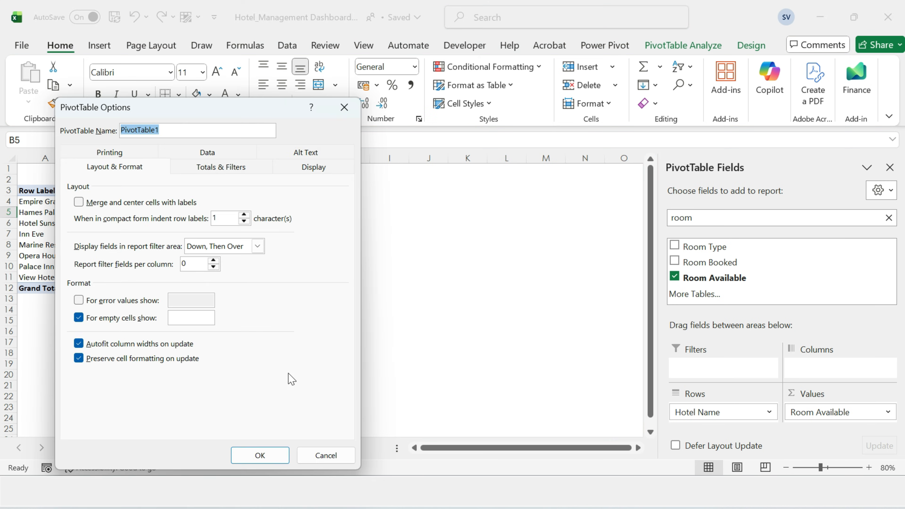
{"action": "left_click", "coordinate": [260, 456]}
{"action": "left_click", "coordinate": [253, 234]}
{"action": "left_click", "coordinate": [118, 225]}
{"action": "right_click", "coordinate": [117, 225]}
{"action": "left_click", "coordinate": [175, 270]}
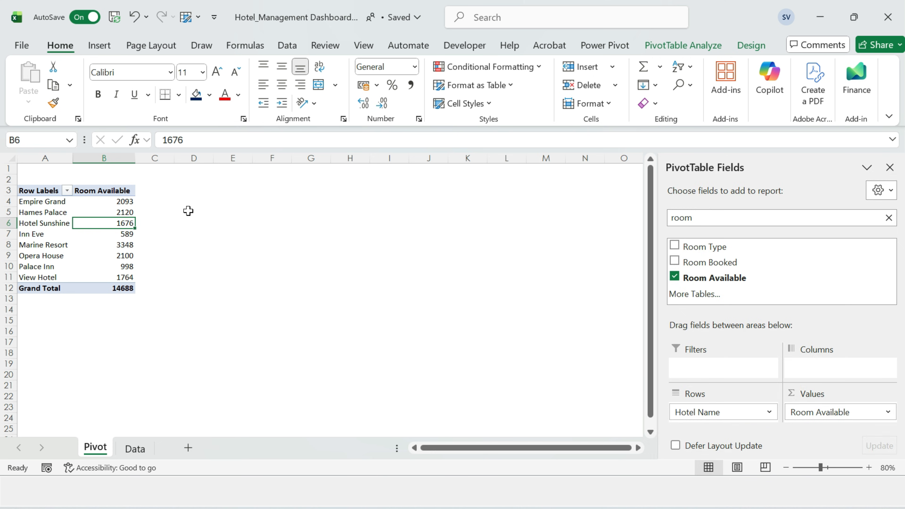
Copy the whole pivot table to D3, then narrow column C and widen column D to show the hotel names.
{"action": "key", "text": "ctrl+Home"}
{"action": "key", "text": "Down"}
{"action": "key", "text": "Down"}
{"action": "key", "text": "ctrl+a"}
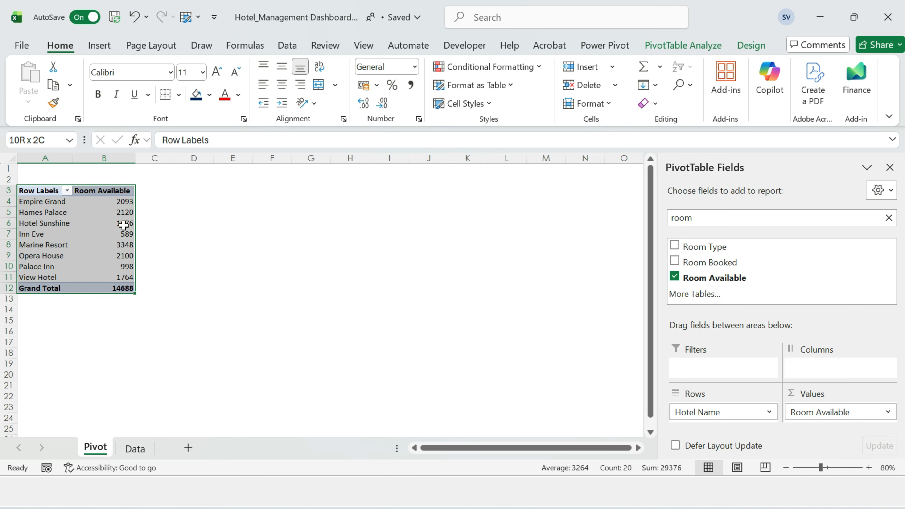
{"action": "key", "text": "ctrl+c"}
{"action": "key", "text": "Right"}
{"action": "key", "text": "Right"}
{"action": "key", "text": "Right"}
{"action": "key", "text": "ctrl+v"}
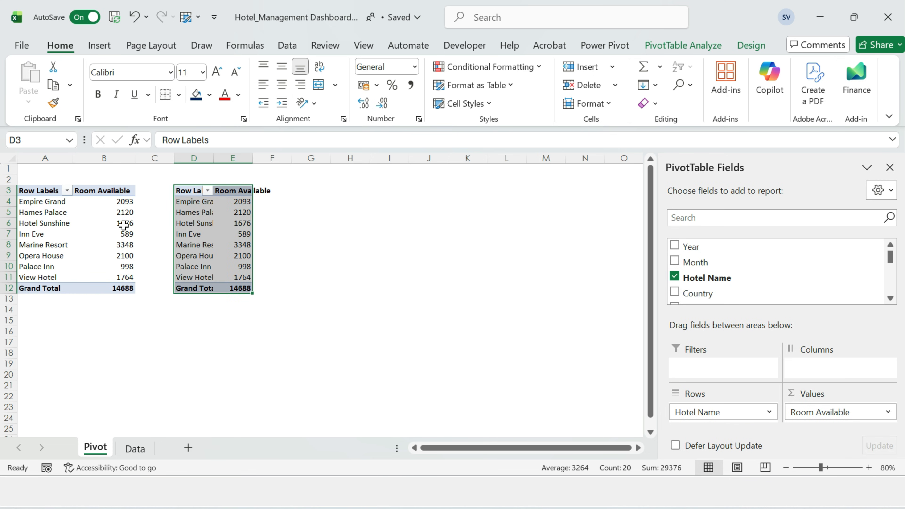
{"action": "left_click_drag", "start_coordinate": [174, 159], "coordinate": [195, 162]}
{"action": "left_click", "coordinate": [184, 234]}
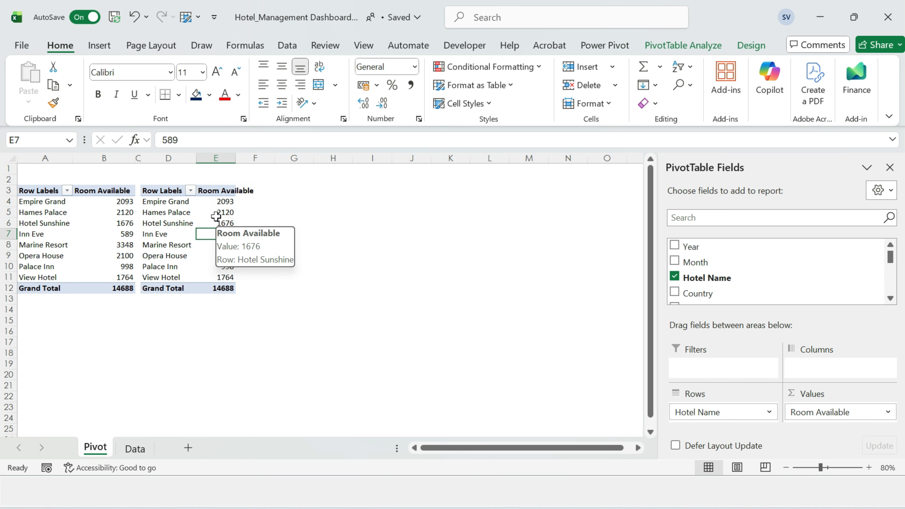
Replace the value field of the pivot table at D3 with the count of Hotel Name.
{"action": "left_click", "coordinate": [216, 190]}
{"action": "left_click_drag", "start_coordinate": [853, 416], "coordinate": [790, 295]}
{"action": "scroll", "coordinate": [766, 278], "scroll_direction": "down", "scroll_amount": 1}
{"action": "left_click_drag", "start_coordinate": [721, 245], "coordinate": [839, 416]}
{"action": "left_click", "coordinate": [220, 191]}
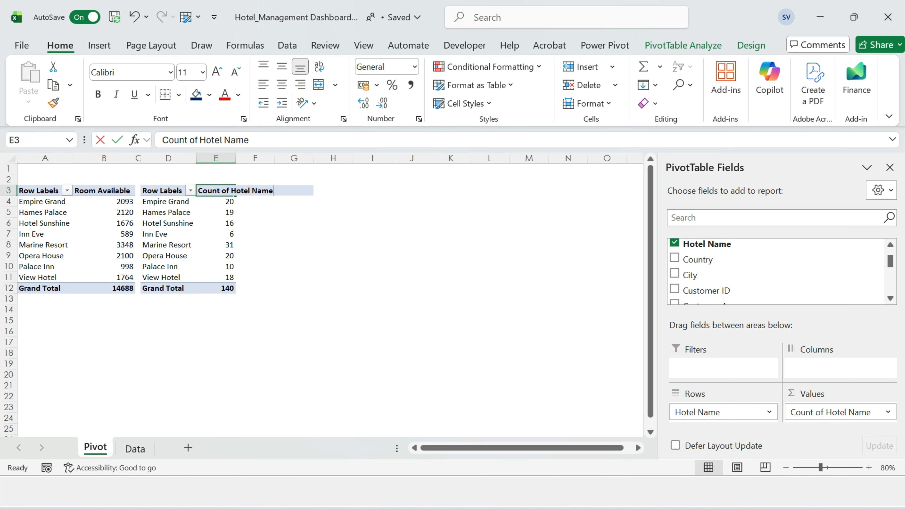
{"action": "key", "text": "Home"}
{"action": "key", "text": "Delete"}
{"action": "key", "text": "Delete"}
{"action": "key", "text": "Delete"}
{"action": "key", "text": "Delete"}
{"action": "key", "text": "Delete"}
{"action": "key", "text": "Delete"}
{"action": "key", "text": "Delete"}
{"action": "key", "text": "Delete"}
{"action": "key", "text": "Escape"}
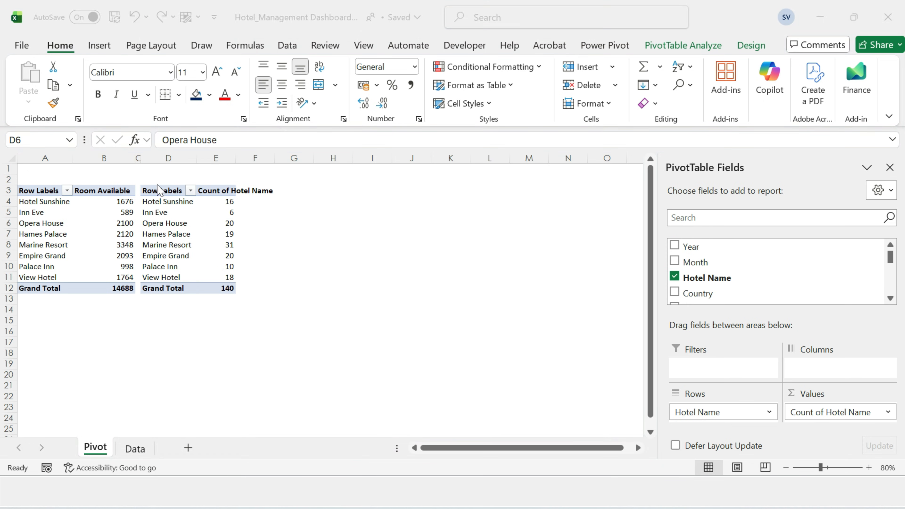
Narrow columns B and E, and copy the hotel count pivot table to G3.
{"action": "left_click_drag", "start_coordinate": [135, 158], "coordinate": [103, 158]}
{"action": "left_click_drag", "start_coordinate": [203, 158], "coordinate": [189, 158]}
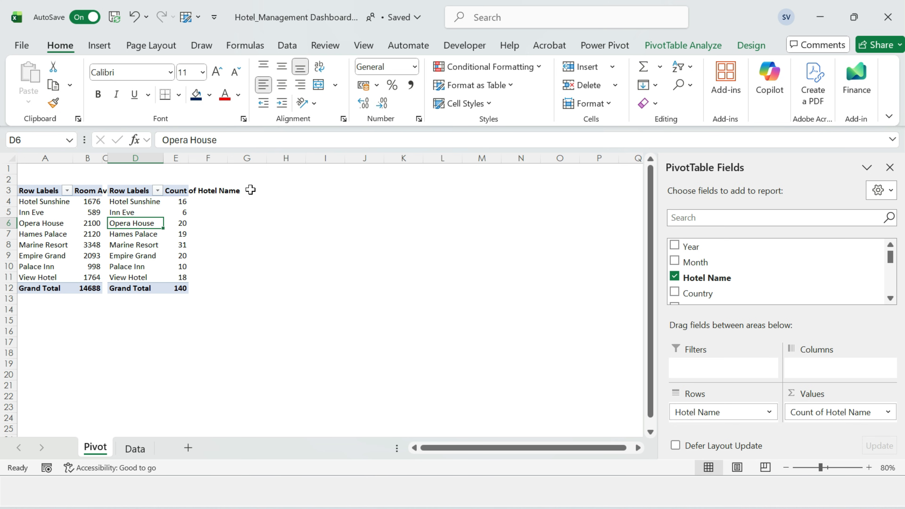
{"action": "left_click", "coordinate": [135, 190]}
{"action": "key", "text": "ctrl+a"}
{"action": "key", "text": "ctrl+c"}
{"action": "key", "text": "Right"}
{"action": "key", "text": "Right"}
{"action": "key", "text": "Right"}
{"action": "key", "text": "ctrl+v"}
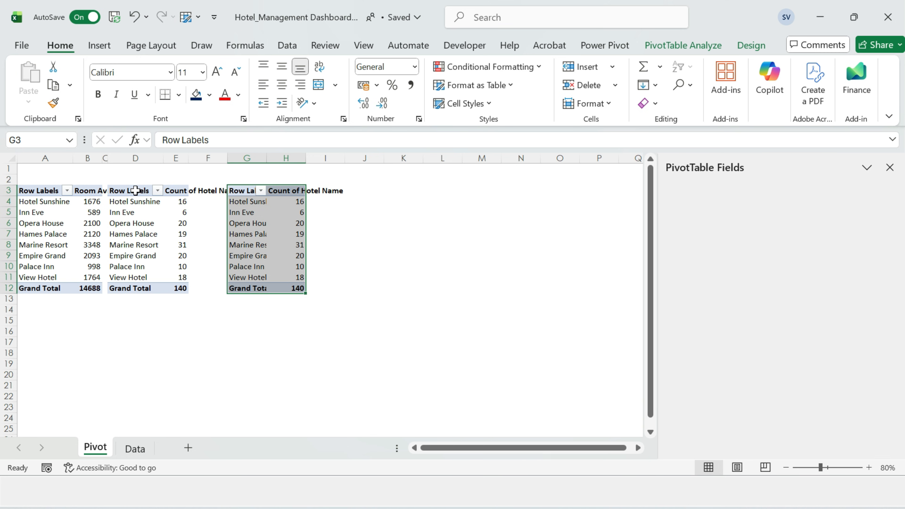
Replace the value field of the pivot table at G3 with the sum of Room Booked.
{"action": "left_click_drag", "start_coordinate": [831, 412], "coordinate": [780, 218]}
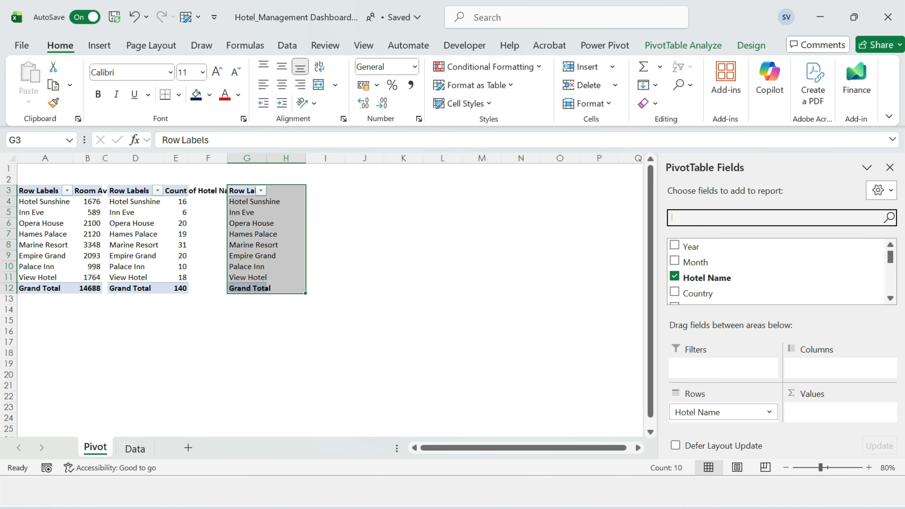
{"action": "type", "text": "book"}
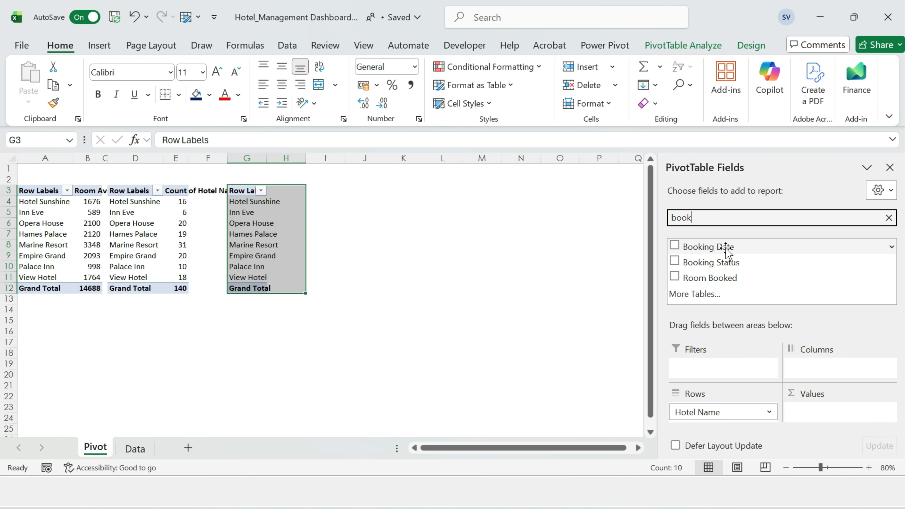
{"action": "left_click_drag", "start_coordinate": [732, 279], "coordinate": [829, 414]}
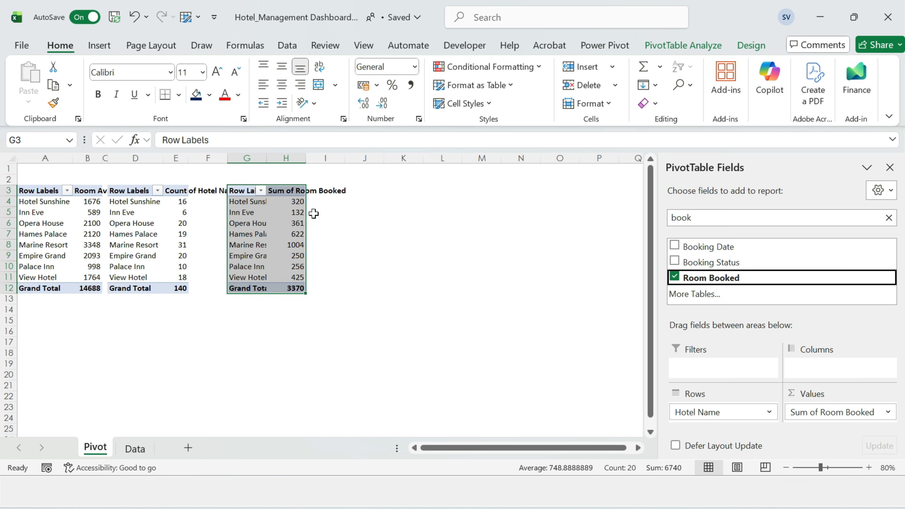
Sort the hotels in the pivot table at G3 in descending order by Sum of Room Booked.
{"action": "left_click", "coordinate": [261, 191]}
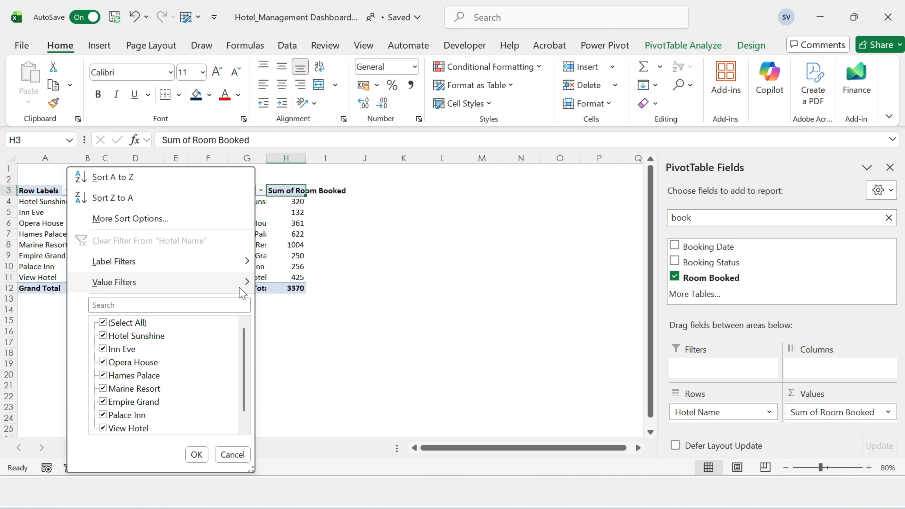
{"action": "left_click", "coordinate": [130, 218]}
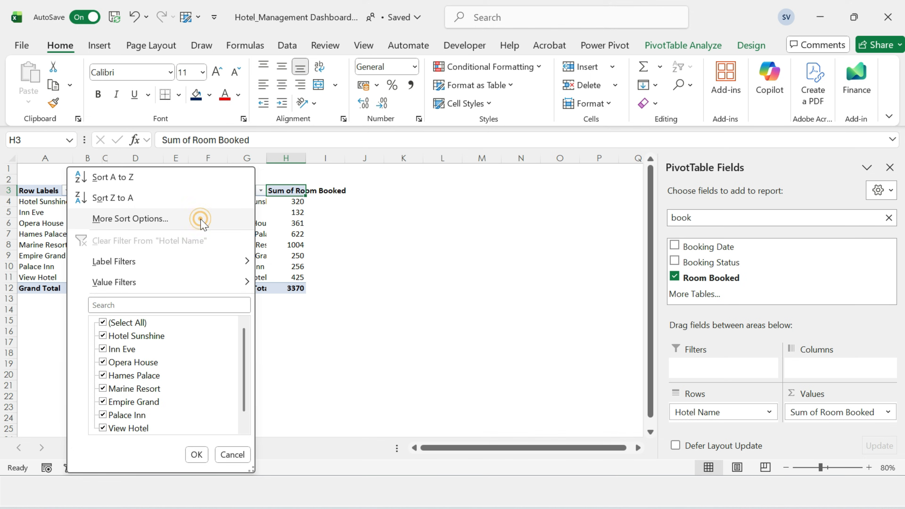
{"action": "left_click", "coordinate": [467, 269]}
{"action": "left_click", "coordinate": [495, 287]}
{"action": "left_click", "coordinate": [489, 311]}
{"action": "left_click", "coordinate": [520, 388]}
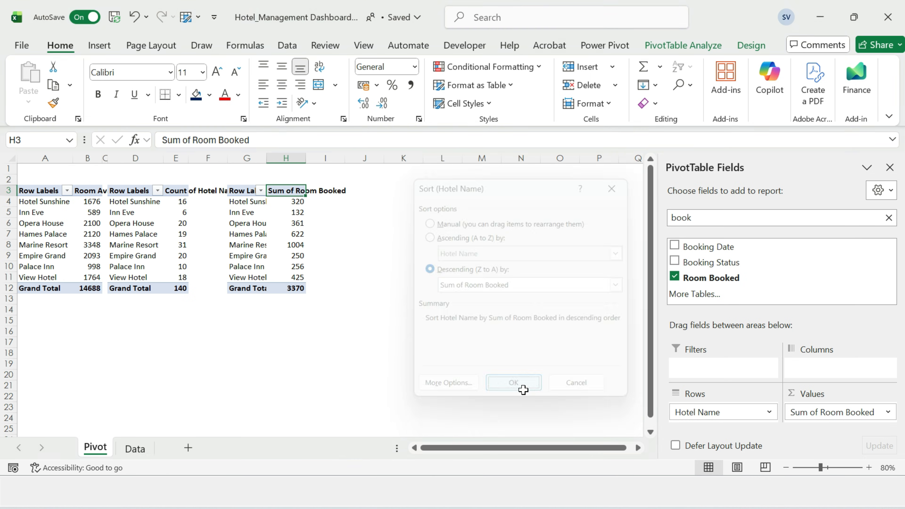
Narrow column F and copy the room booking pivot table to J3.
{"action": "left_click_drag", "start_coordinate": [227, 158], "coordinate": [193, 172]}
{"action": "key", "text": "Left"}
{"action": "key", "text": "ctrl+a"}
{"action": "key", "text": "ctrl+c"}
{"action": "key", "text": "Right"}
{"action": "key", "text": "Right"}
{"action": "key", "text": "Right"}
{"action": "key", "text": "Return"}
{"action": "left_click", "coordinate": [334, 235]}
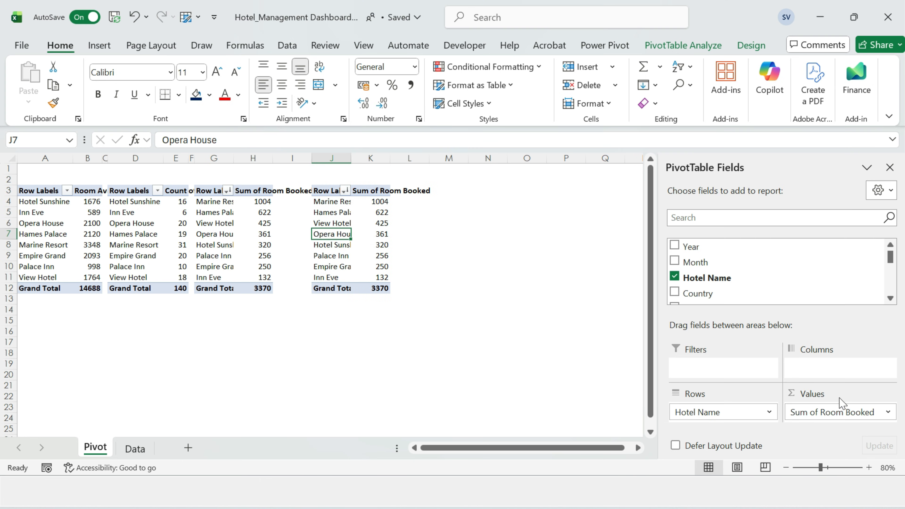
Switch the pivot table at J3 to Customer ID rows with the count of Customer ID, and narrow its surrounding columns.
{"action": "left_click_drag", "start_coordinate": [838, 412], "coordinate": [783, 288]}
{"action": "mouse_move", "coordinate": [717, 413]}
{"action": "left_mouse_down"}
{"action": "mouse_move", "coordinate": [725, 219]}
{"action": "mouse_move", "coordinate": [721, 415]}
{"action": "left_mouse_up"}
{"action": "left_click_drag", "start_coordinate": [719, 249], "coordinate": [836, 421]}
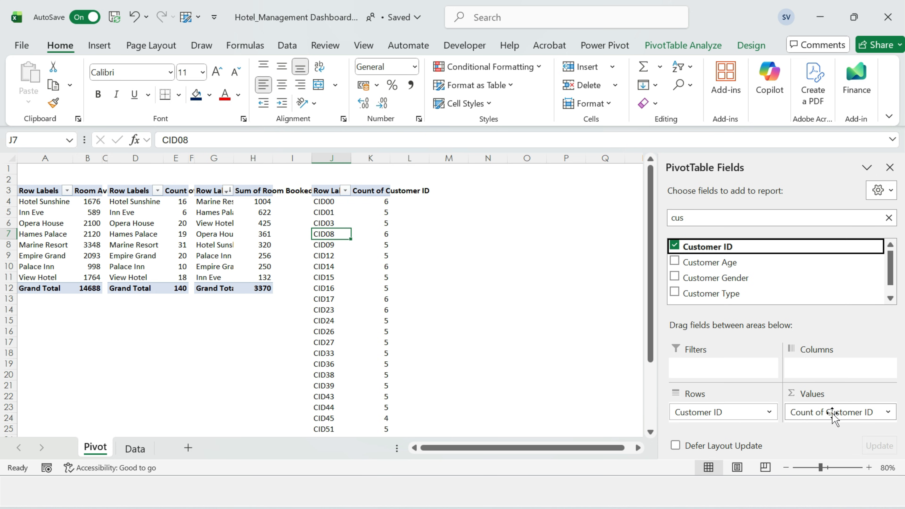
{"action": "left_click", "coordinate": [424, 219]}
{"action": "left_click_drag", "start_coordinate": [351, 158], "coordinate": [277, 173]}
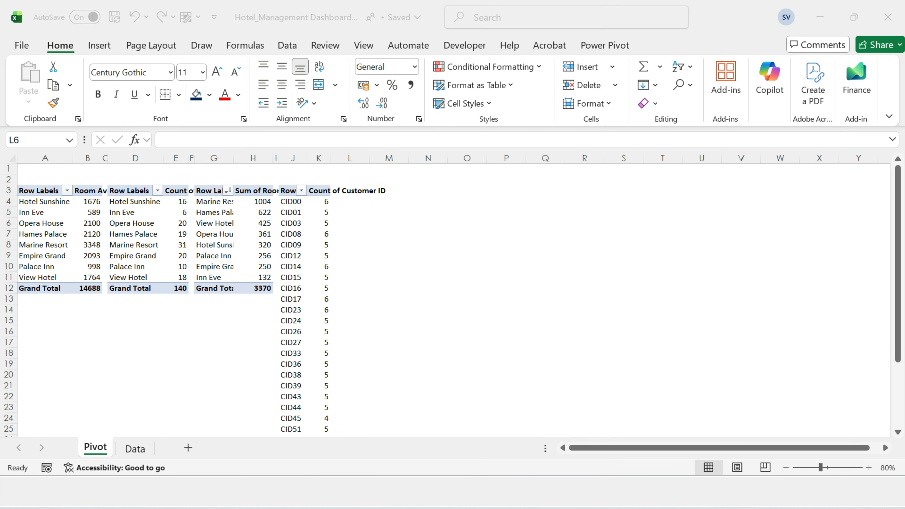
Copy the first pivot table, with the available rooms per hotel, to M3.
{"action": "left_click", "coordinate": [38, 191]}
{"action": "left_click_drag", "start_coordinate": [88, 190], "coordinate": [39, 289]}
{"action": "key", "text": "ctrl+c"}
{"action": "left_click", "coordinate": [389, 190]}
{"action": "key", "text": "ctrl+v"}
Remove the value field from the pivot table at M3 and add Room Available again as a sum.
{"action": "left_click_drag", "start_coordinate": [819, 413], "coordinate": [763, 286]}
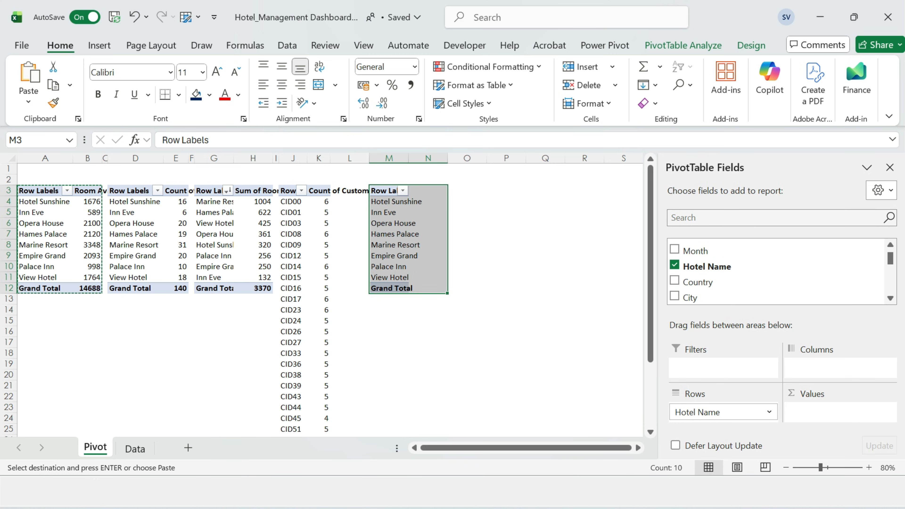
{"action": "type", "text": "romm"}
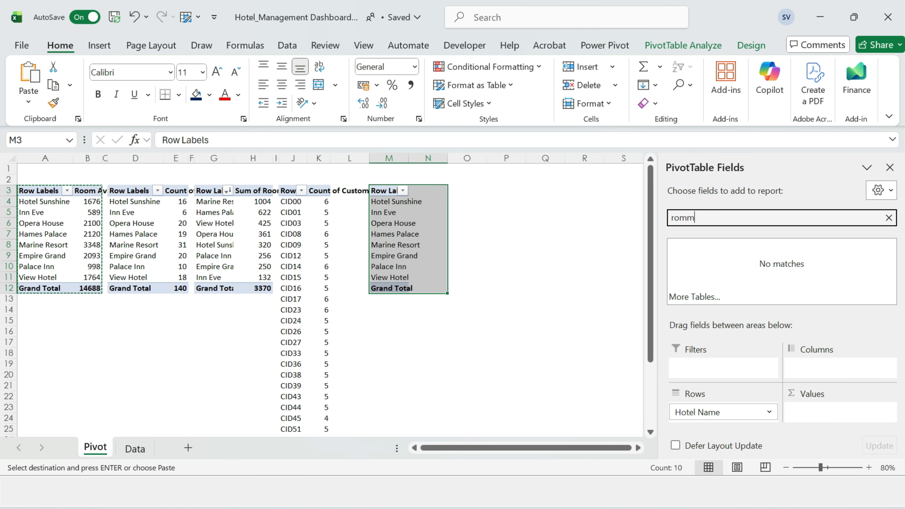
{"action": "key", "text": "BackSpace"}
{"action": "type", "text": "om"}
{"action": "left_click_drag", "start_coordinate": [713, 277], "coordinate": [835, 416]}
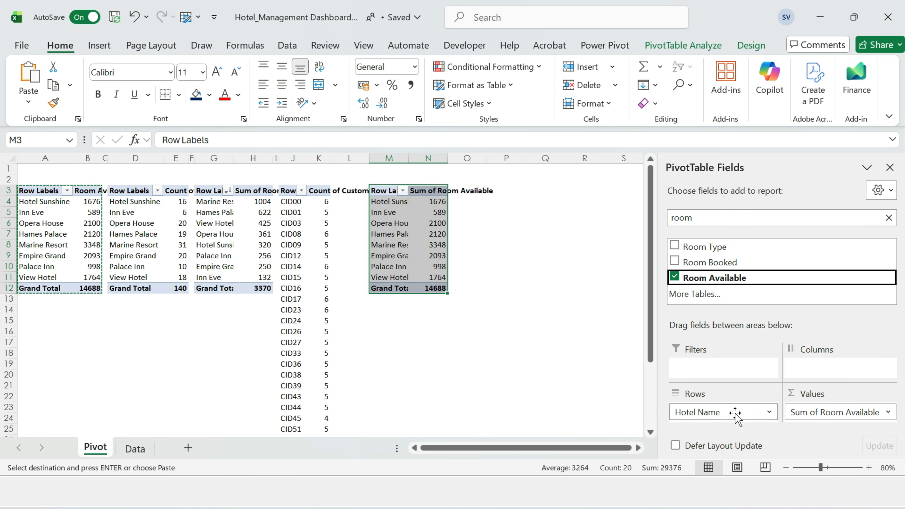
Replace Hotel Name with City as the row field of the pivot table at M3.
{"action": "left_click_drag", "start_coordinate": [735, 414], "coordinate": [707, 215]}
{"action": "left_click", "coordinate": [708, 218]}
{"action": "type", "text": "city"}
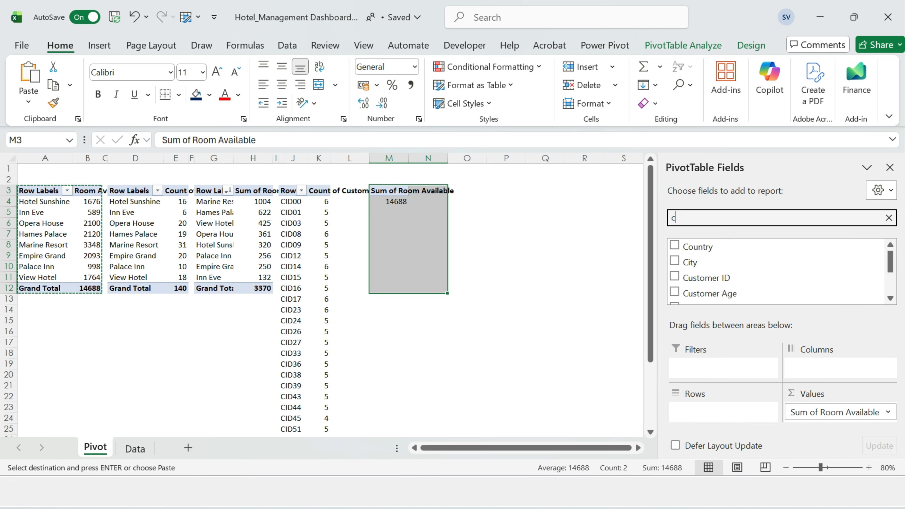
{"action": "left_click_drag", "start_coordinate": [696, 246], "coordinate": [721, 380]}
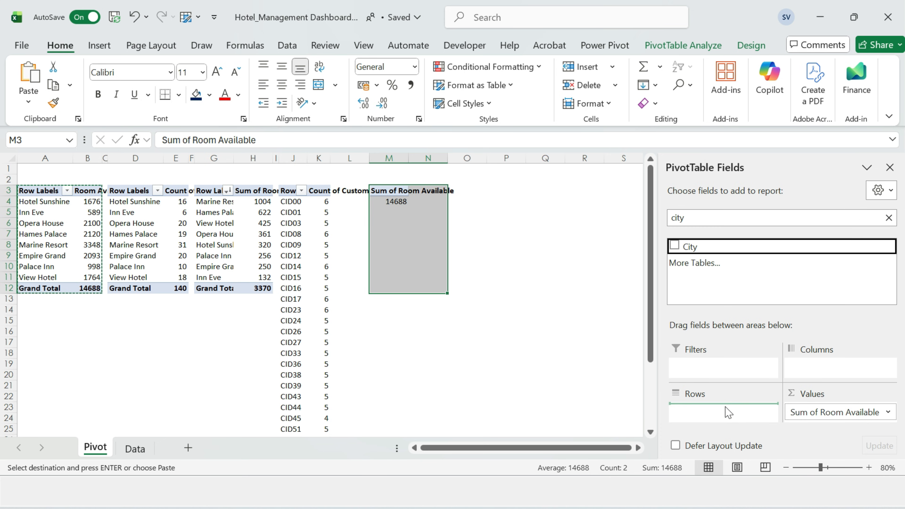
{"action": "left_click_drag", "start_coordinate": [728, 412], "coordinate": [728, 413]}
Narrow the empty column L and widen column G to fit the hotel names.
{"action": "left_click", "coordinate": [568, 265]}
{"action": "left_click_drag", "start_coordinate": [369, 158], "coordinate": [336, 167]}
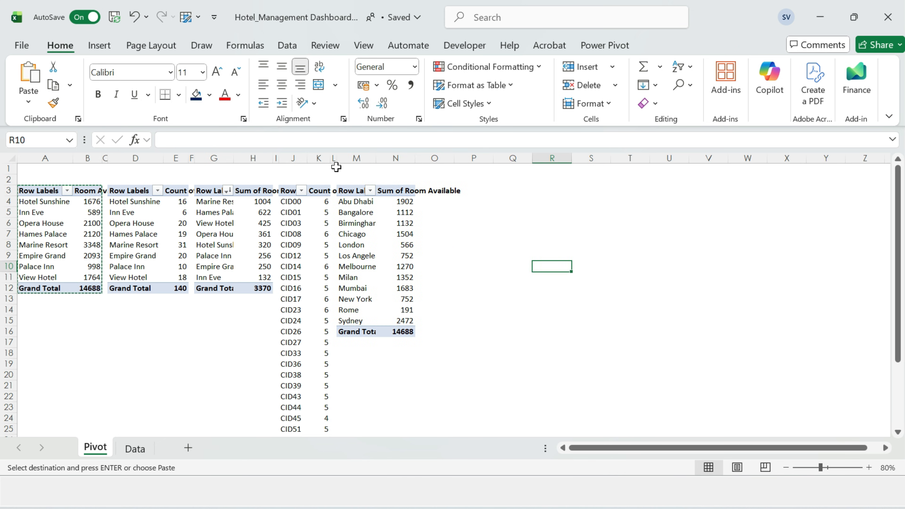
{"action": "left_click", "coordinate": [513, 223]}
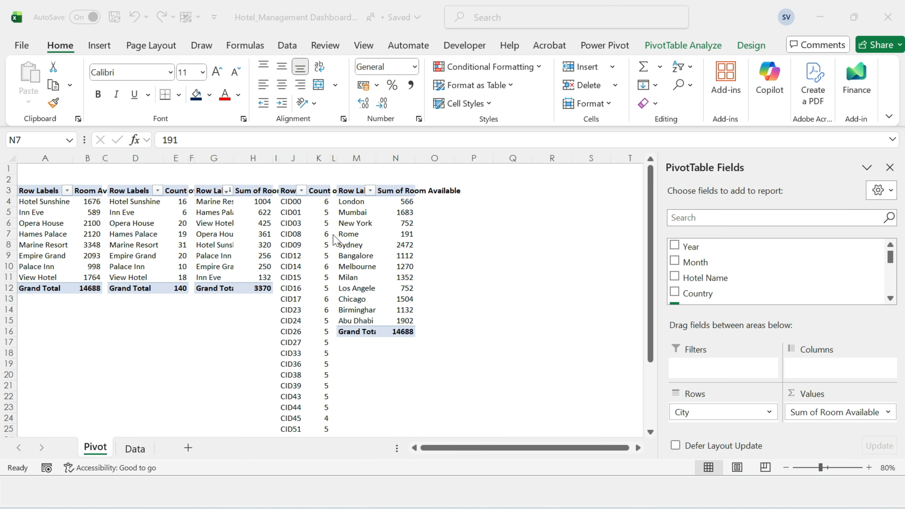
{"action": "left_click", "coordinate": [348, 223]}
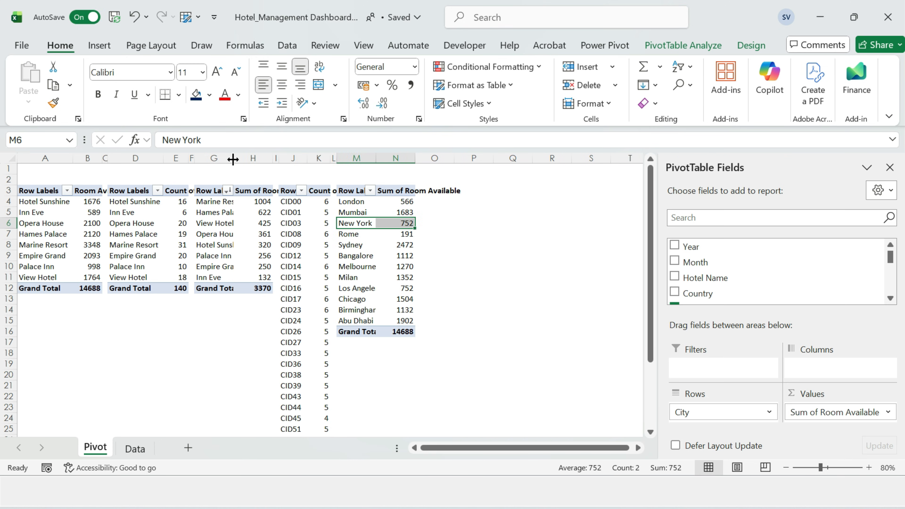
{"action": "left_click_drag", "start_coordinate": [233, 159], "coordinate": [250, 160]}
{"action": "left_click", "coordinate": [414, 212]}
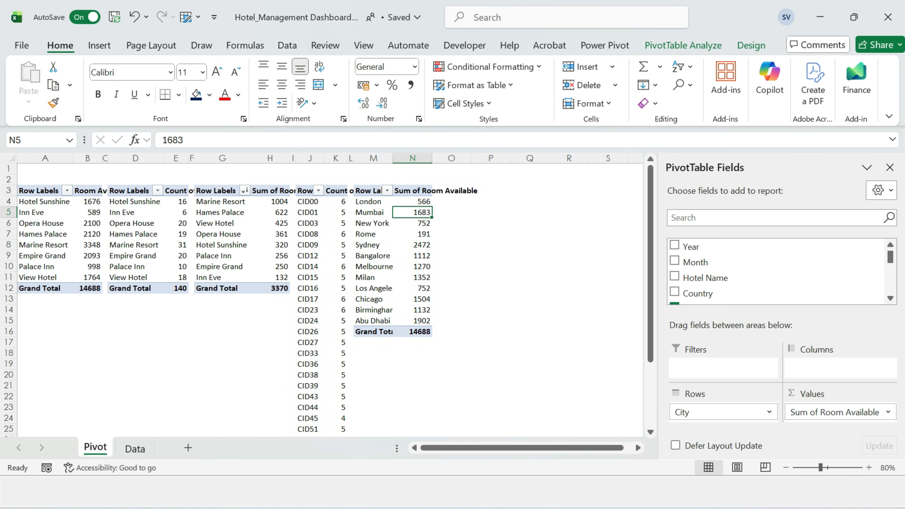
Copy the city pivot table to P3.
{"action": "left_click", "coordinate": [371, 191]}
{"action": "key", "text": "ctrl+a"}
{"action": "key", "text": "ctrl+c"}
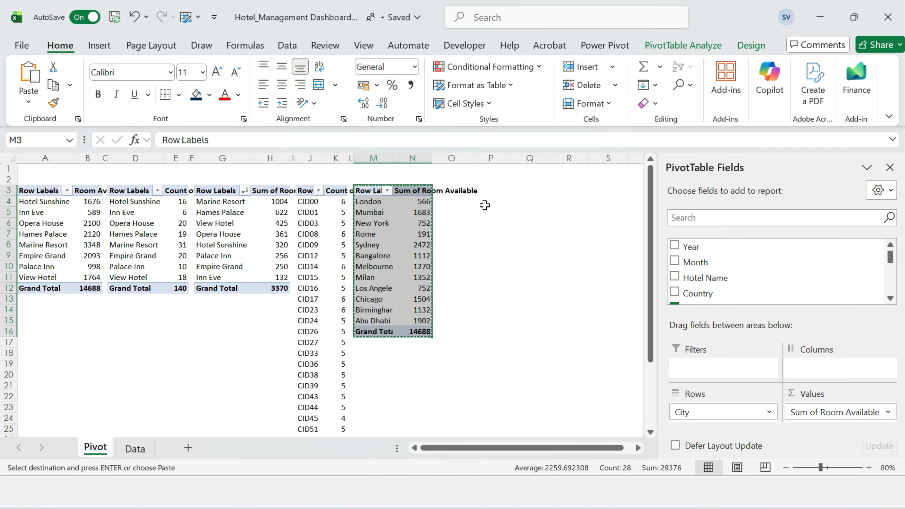
{"action": "left_click", "coordinate": [484, 191]}
{"action": "key", "text": "ctrl+v"}
Switch the pivot table at P3 to Country rows with the sum of Room Booked, and narrow column O.
{"action": "left_click_drag", "start_coordinate": [827, 412], "coordinate": [777, 264]}
{"action": "left_click", "coordinate": [752, 219]}
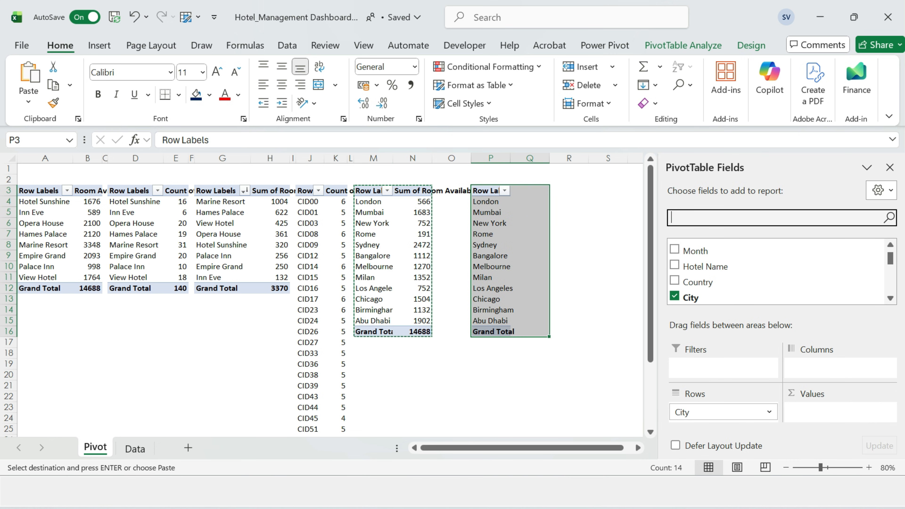
{"action": "type", "text": "booked"}
{"action": "left_click_drag", "start_coordinate": [689, 245], "coordinate": [841, 425]}
{"action": "left_click_drag", "start_coordinate": [689, 413], "coordinate": [621, 205]}
{"action": "type", "text": "count"}
{"action": "left_click_drag", "start_coordinate": [698, 247], "coordinate": [717, 414]}
{"action": "left_click", "coordinate": [586, 257]}
{"action": "left_click_drag", "start_coordinate": [471, 158], "coordinate": [437, 158]}
{"action": "left_click", "coordinate": [518, 225]}
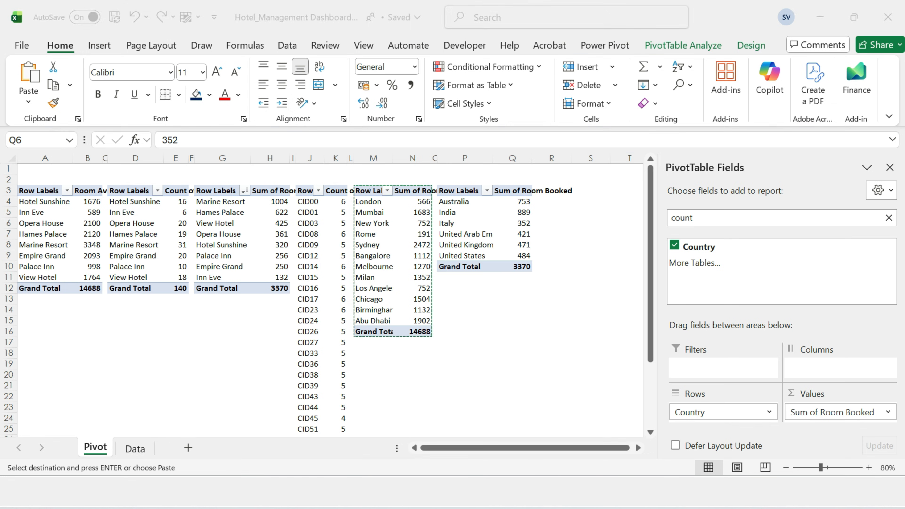
Copy the country pivot table to S3.
{"action": "left_click", "coordinate": [463, 192]}
{"action": "scroll", "coordinate": [437, 287], "scroll_direction": "right", "scroll_amount": 2}
{"action": "key", "text": "ctrl+a"}
{"action": "key", "text": "ctrl+c"}
{"action": "key", "text": "Right"}
{"action": "key", "text": "Right"}
{"action": "key", "text": "Right"}
{"action": "key", "text": "Return"}
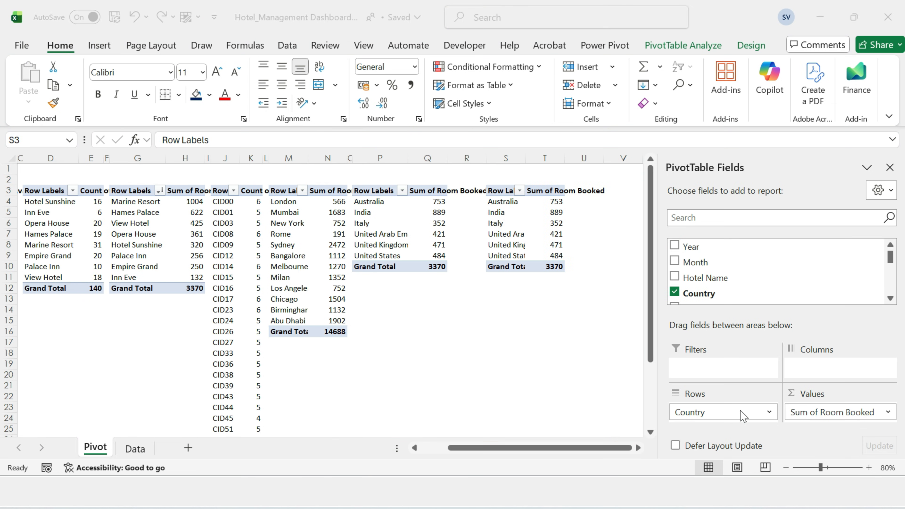
Replace Country with Customer Type as the rows of the pivot table at S3 and remove its Room Booked value.
{"action": "left_click", "coordinate": [721, 217]}
{"action": "type", "text": "type"}
{"action": "left_click_drag", "start_coordinate": [725, 251], "coordinate": [769, 286]}
{"action": "left_click", "coordinate": [772, 418]}
{"action": "left_click_drag", "start_coordinate": [858, 417], "coordinate": [772, 262]}
Add Customer ID twice as a count to the values of the customer type pivot table.
{"action": "left_click_drag", "start_coordinate": [701, 219], "coordinate": [623, 206]}
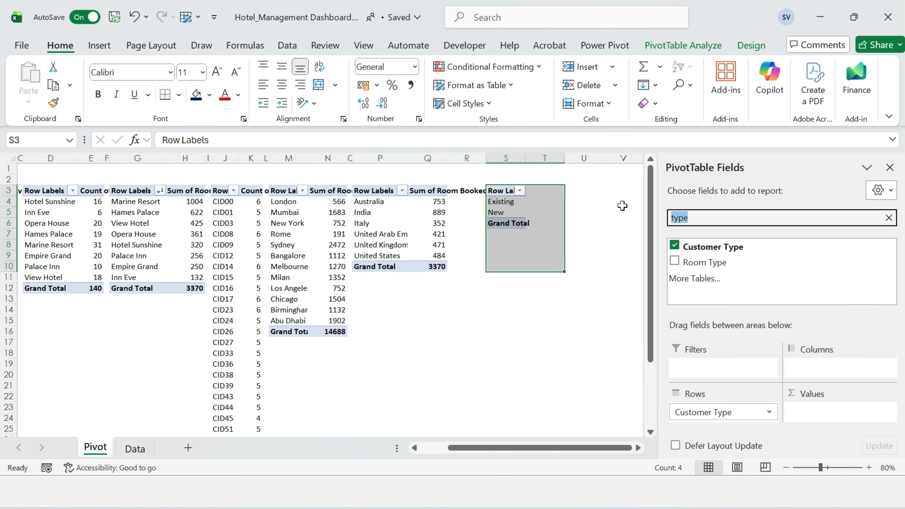
{"action": "type", "text": "id"}
{"action": "left_click_drag", "start_coordinate": [718, 253], "coordinate": [820, 419]}
{"action": "left_click_drag", "start_coordinate": [745, 247], "coordinate": [851, 428]}
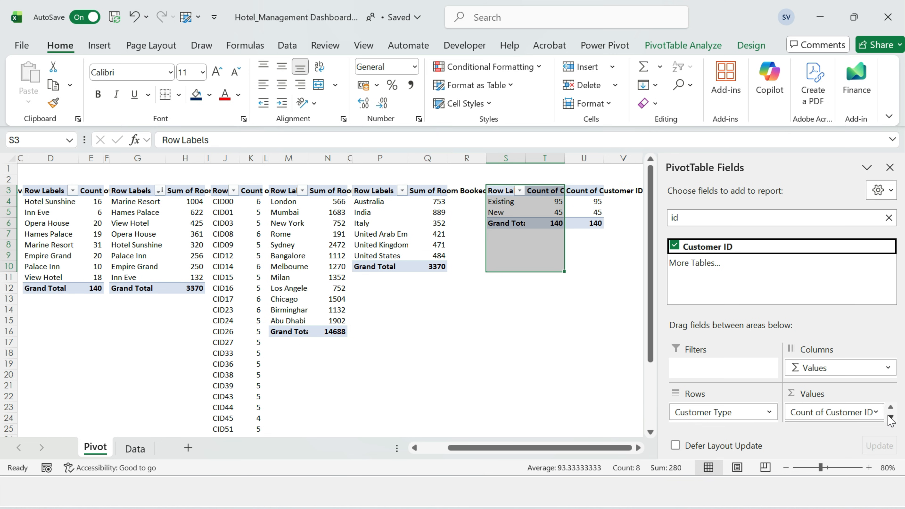
Show the second Customer ID count in the customer type pivot table as % of Grand Total.
{"action": "left_click", "coordinate": [877, 414]}
{"action": "left_click", "coordinate": [831, 397]}
{"action": "left_click", "coordinate": [514, 242]}
{"action": "left_click", "coordinate": [506, 282]}
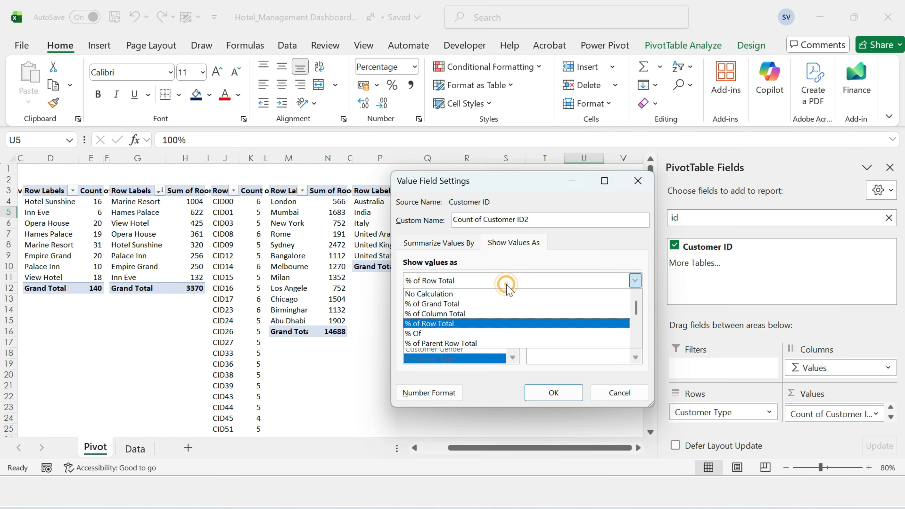
{"action": "left_click", "coordinate": [496, 305]}
{"action": "left_click", "coordinate": [561, 393]}
{"action": "left_click", "coordinate": [479, 257]}
Copy the customer type pivot table to W3 and narrow the empty column V before it.
{"action": "left_click", "coordinate": [475, 195]}
{"action": "key", "text": "ctrl+a"}
{"action": "key", "text": "ctrl+c"}
{"action": "left_click", "coordinate": [475, 195]}
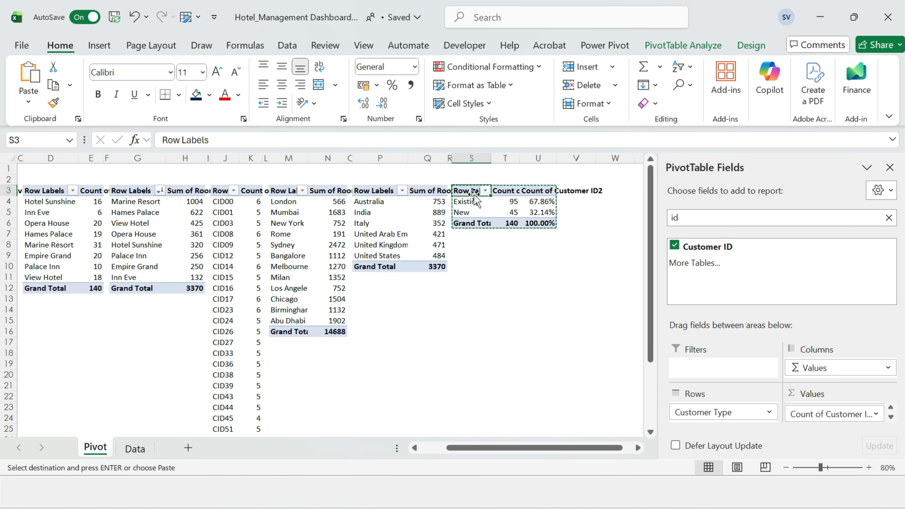
{"action": "key", "text": "Right"}
{"action": "key", "text": "Right"}
{"action": "key", "text": "Right"}
{"action": "key", "text": "Right"}
{"action": "key", "text": "Return"}
{"action": "left_click_drag", "start_coordinate": [596, 158], "coordinate": [562, 159]}
Switch the pivot table at W3 to Room Type rows with the sum of Room Booked as its only value.
{"action": "left_click_drag", "start_coordinate": [754, 414], "coordinate": [723, 412]}
{"action": "left_click", "coordinate": [735, 218]}
{"action": "type", "text": "type"}
{"action": "left_click_drag", "start_coordinate": [810, 412], "coordinate": [760, 255]}
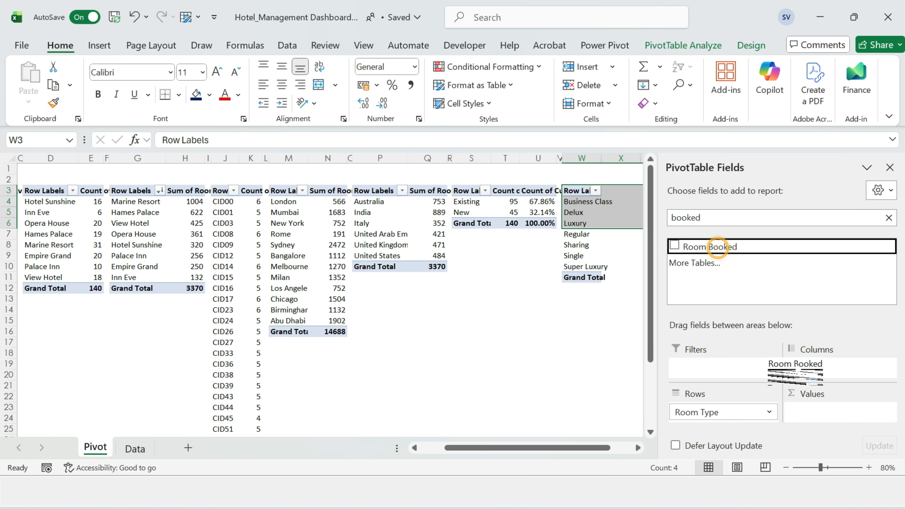
{"action": "left_click_drag", "start_coordinate": [718, 247], "coordinate": [824, 414]}
Add the sum of Room Available to the room type pivot table and adjust the widths of its columns and column V.
{"action": "double_click", "coordinate": [730, 217]}
{"action": "type", "text": "avial"}
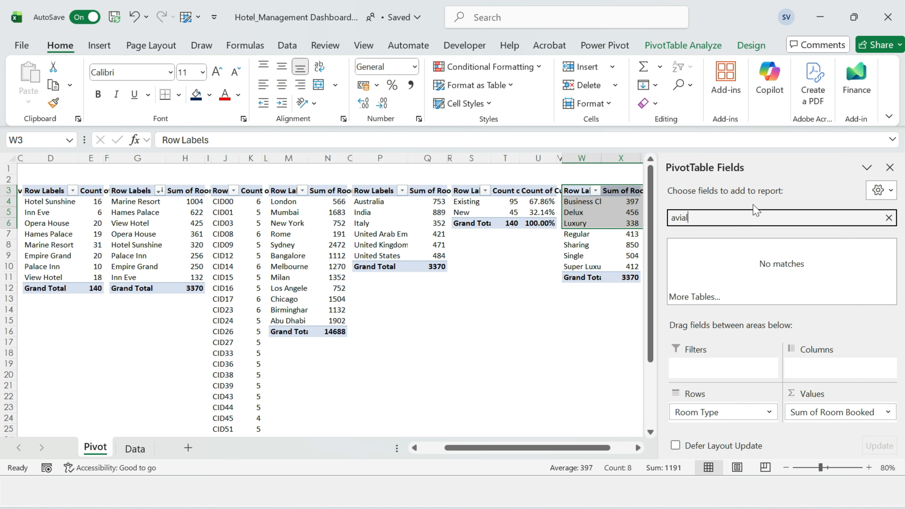
{"action": "left_click_drag", "start_coordinate": [728, 247], "coordinate": [842, 422]}
{"action": "left_click", "coordinate": [571, 341]}
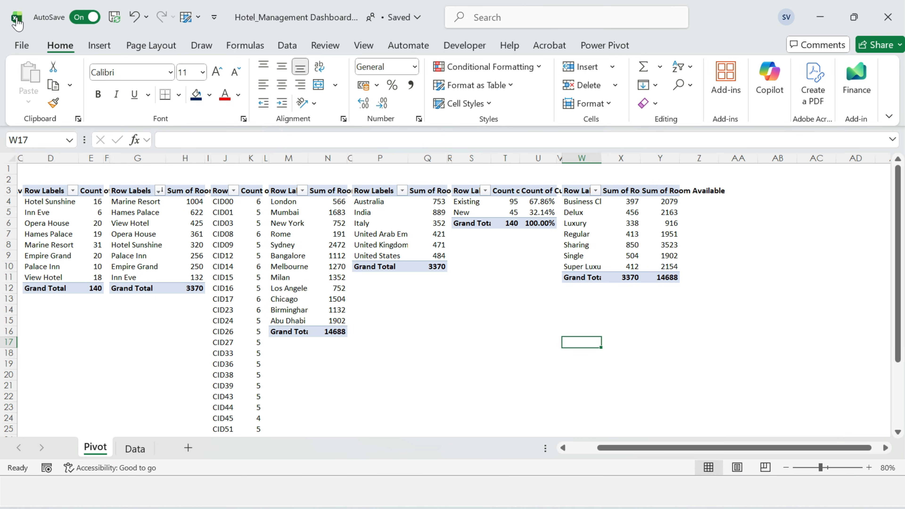
{"action": "left_click", "coordinate": [507, 226]}
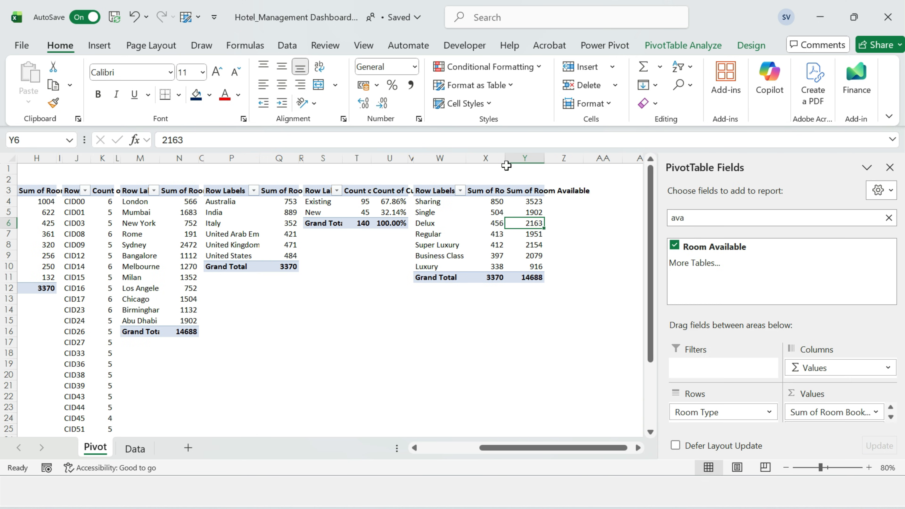
{"action": "left_click_drag", "start_coordinate": [505, 161], "coordinate": [533, 161]}
{"action": "left_click_drag", "start_coordinate": [414, 161], "coordinate": [411, 161]}
Copy the room type pivot table to AA3.
{"action": "left_click", "coordinate": [438, 189]}
{"action": "key", "text": "ctrl+a"}
{"action": "key", "text": "ctrl+c"}
{"action": "key", "text": "Right"}
{"action": "key", "text": "Right"}
{"action": "key", "text": "Right"}
{"action": "key", "text": "Right"}
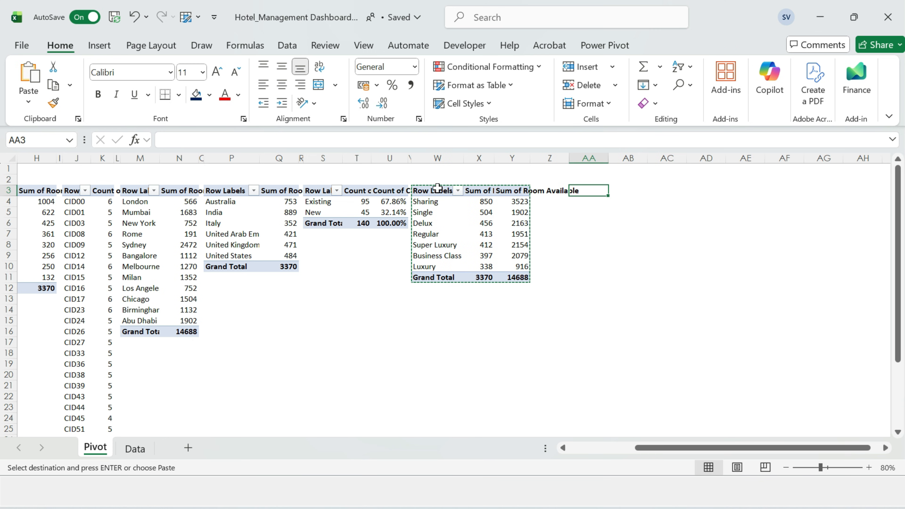
{"action": "key", "text": "ctrl+v"}
Remove the value fields from the pivot table at AA3 and replace Room Type with Month in its rows.
{"action": "key", "text": "Down"}
{"action": "key", "text": "Down"}
{"action": "left_click_drag", "start_coordinate": [835, 412], "coordinate": [760, 269]}
{"action": "left_click", "coordinate": [728, 217]}
{"action": "type", "text": "montn"}
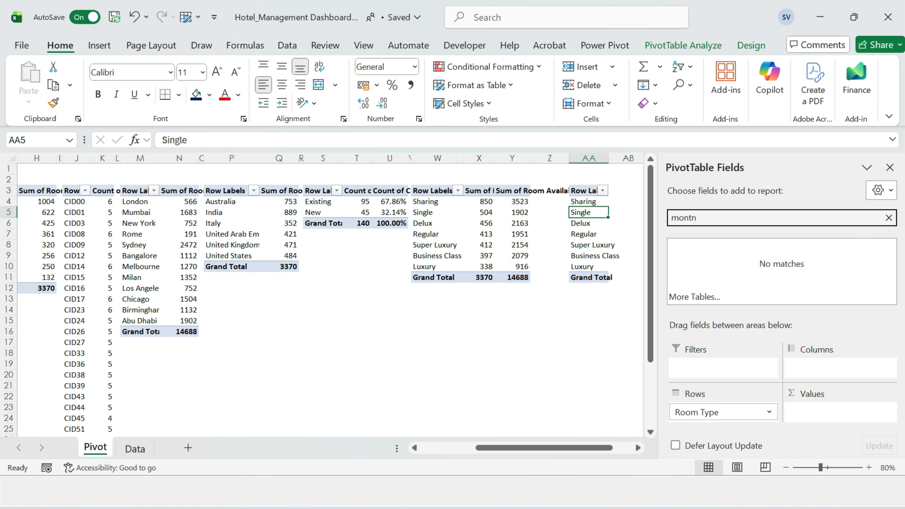
{"action": "mouse_move", "coordinate": [727, 418]}
{"action": "left_mouse_down"}
{"action": "mouse_move", "coordinate": [710, 254]}
{"action": "mouse_move", "coordinate": [726, 419]}
{"action": "left_mouse_up"}
Add the sum of Profit to the month pivot table and autofit column AB to its values.
{"action": "double_click", "coordinate": [711, 217]}
{"action": "type", "text": "pr"}
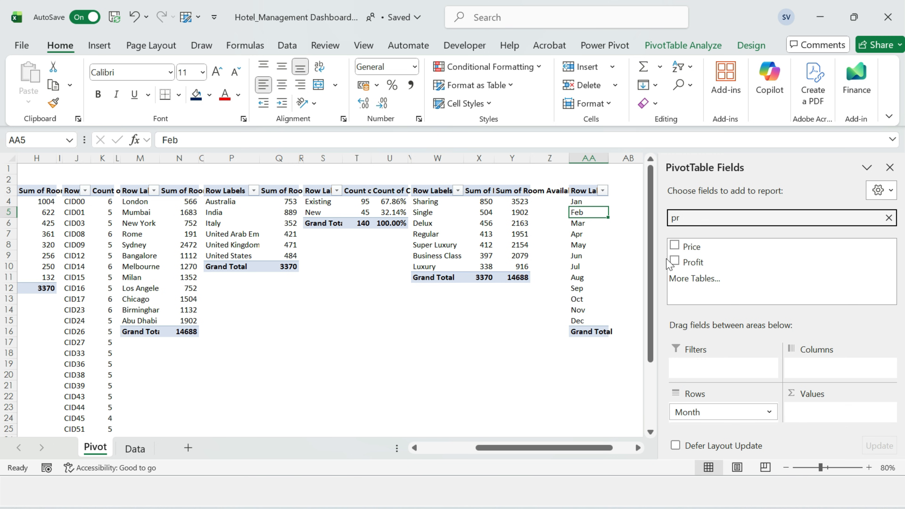
{"action": "left_click", "coordinate": [675, 261]}
{"action": "left_click", "coordinate": [506, 379]}
{"action": "left_click", "coordinate": [636, 203]}
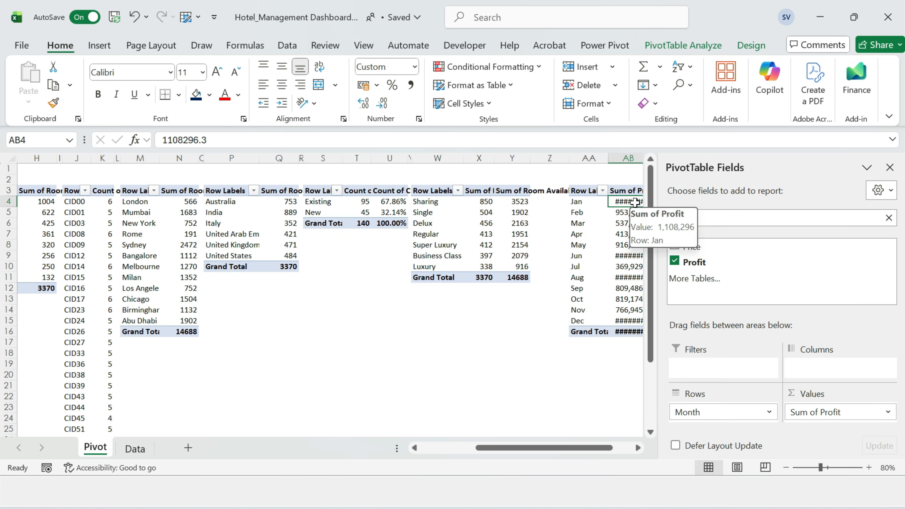
{"action": "left_click_drag", "start_coordinate": [635, 203], "coordinate": [633, 328]}
{"action": "key", "text": "alt+h"}
{"action": "key", "text": "o"}
{"action": "key", "text": "i"}
{"action": "left_click", "coordinate": [485, 235]}
Insert 15 blank rows at row 1, above all pivot tables.
{"action": "key", "text": "ctrl+Home"}
{"action": "left_click", "coordinate": [248, 168]}
{"action": "key", "text": "shift+space"}
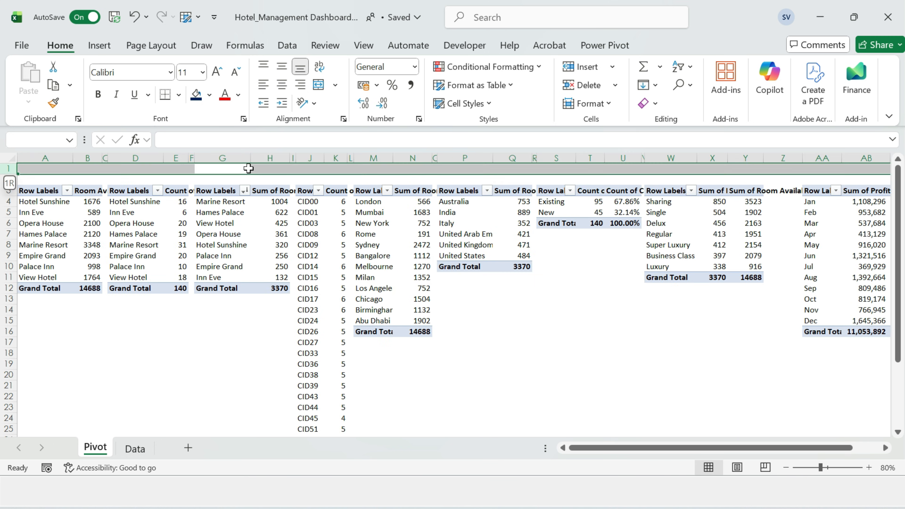
{"action": "key", "text": "ctrl+shift+equal"}
{"action": "key", "text": "ctrl+shift+equal"}
{"action": "key", "text": "ctrl+shift+equal"}
{"action": "key", "text": "ctrl+shift+equal"}
{"action": "key", "text": "ctrl+shift+equal"}
{"action": "key", "text": "ctrl+shift+equal"}
{"action": "key", "text": "ctrl+shift+equal"}
{"action": "key", "text": "ctrl+shift+equal"}
{"action": "key", "text": "ctrl+shift+equal"}
{"action": "key", "text": "ctrl+shift+equal"}
{"action": "key", "text": "ctrl+shift+equal"}
{"action": "key", "text": "ctrl+shift+equal"}
{"action": "key", "text": "ctrl+shift+equal"}
{"action": "key", "text": "ctrl+shift+equal"}
{"action": "key", "text": "ctrl+shift+equal"}
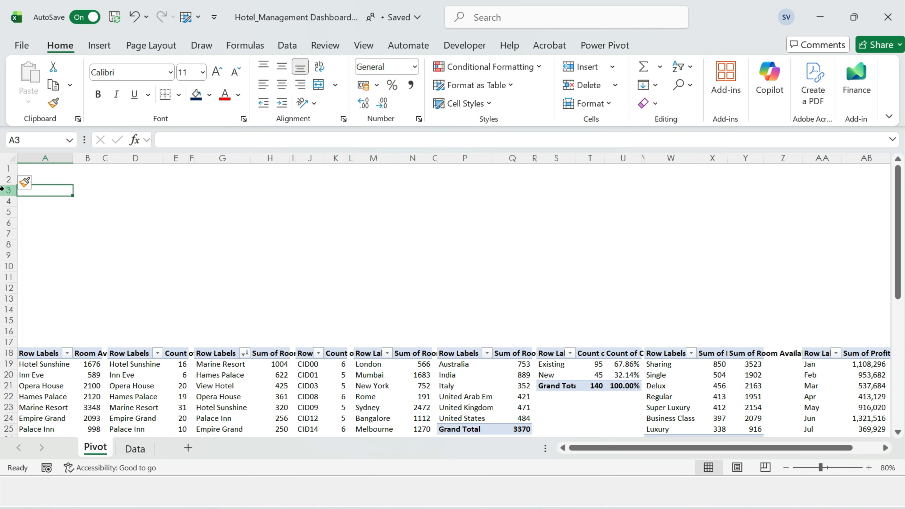
Copy the first pivot table without its grand total to A3 as a plain range, and paste its formats onto the copy.
{"action": "key", "text": "ctrl+Down"}
{"action": "key", "text": "ctrl+shift+Down"}
{"action": "key", "text": "ctrl+shift+Right"}
{"action": "key", "text": "ctrl+c"}
{"action": "key", "text": "ctrl+Up"}
{"action": "key", "text": "Down"}
{"action": "key", "text": "Down"}
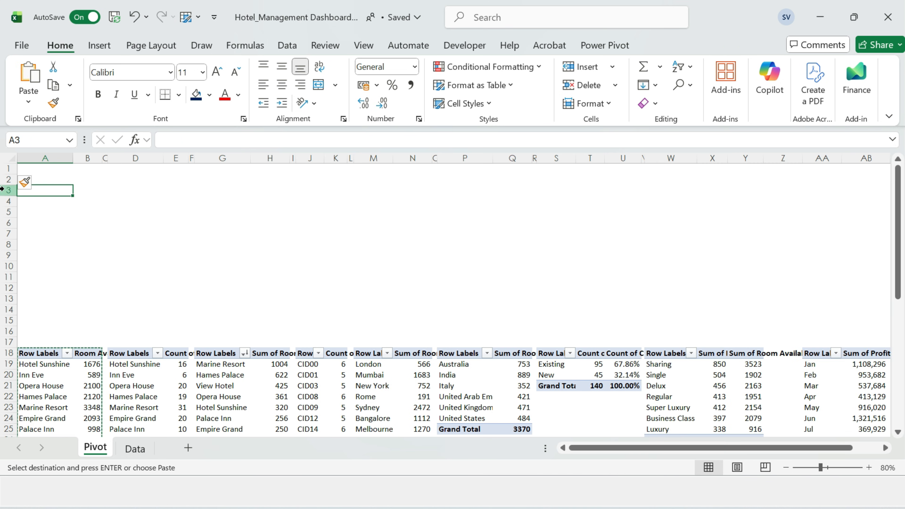
{"action": "key", "text": "ctrl+v"}
{"action": "key", "text": "ctrl+alt+v"}
{"action": "key", "text": "t"}
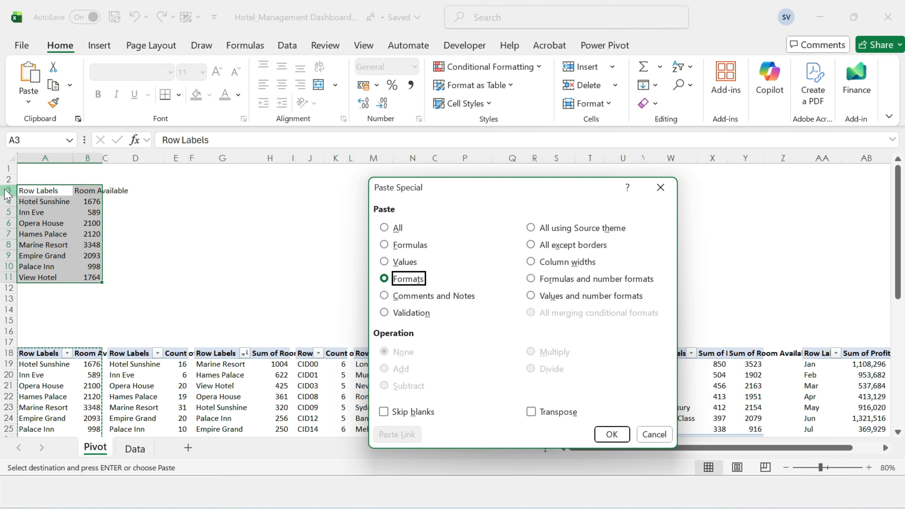
{"action": "key", "text": "Return"}
Enter =GETPIVOTDATA("Room Available",$A$18,"Hotel Name",A4) in B4, linking the hotel's available rooms to the first pivot table.
{"action": "key", "text": "Down"}
{"action": "key", "text": "Right"}
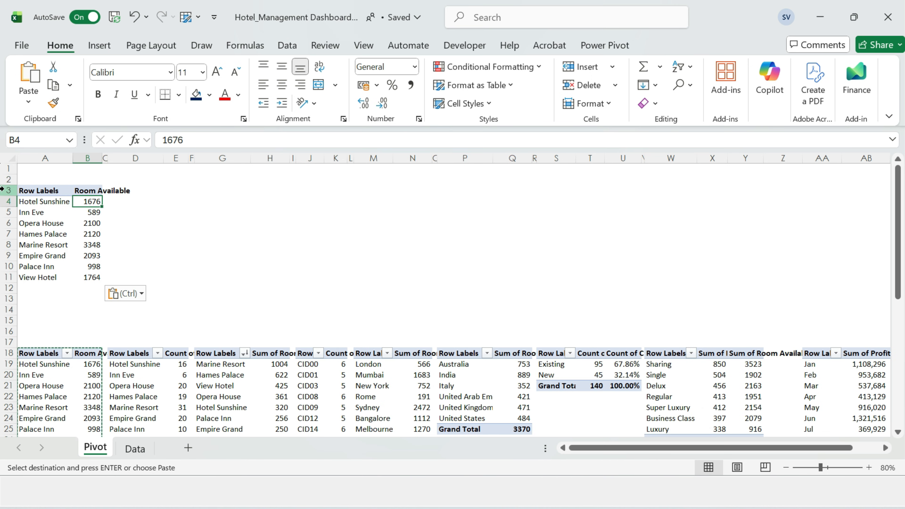
{"action": "type", "text": "="}
{"action": "key", "text": "Down"}
{"action": "key", "text": "Down"}
{"action": "key", "text": "Down"}
{"action": "key", "text": "Down"}
{"action": "key", "text": "Down"}
{"action": "key", "text": "Down"}
{"action": "key", "text": "Down"}
{"action": "key", "text": "Down"}
{"action": "key", "text": "Down"}
{"action": "key", "text": "Down"}
{"action": "key", "text": "Down"}
{"action": "key", "text": "Down"}
{"action": "key", "text": "Down"}
{"action": "key", "text": "Down"}
{"action": "key", "text": "Down"}
{"action": "key", "text": "BackSpace"}
{"action": "key", "text": "BackSpace"}
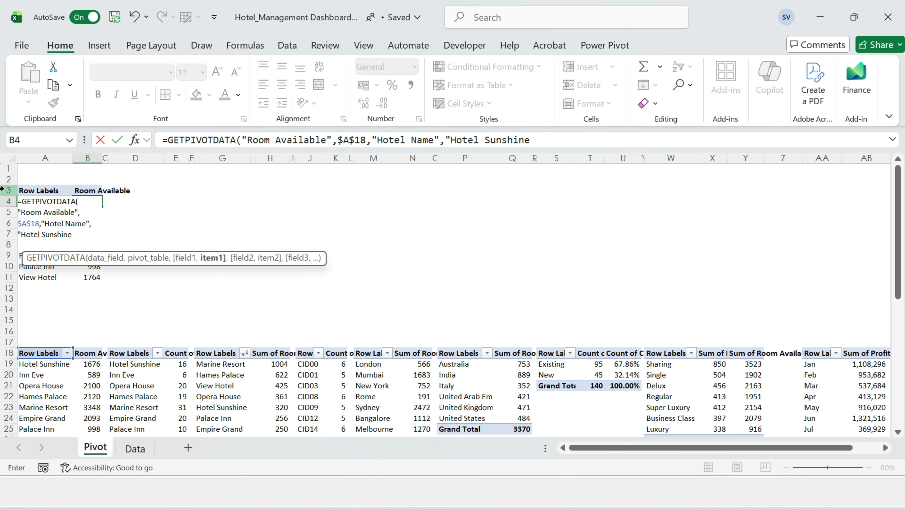
{"action": "key", "text": "BackSpace"}
{"action": "key", "text": "BackSpace"}
{"action": "key", "text": "BackSpace"}
{"action": "key", "text": "BackSpace"}
{"action": "key", "text": "BackSpace"}
{"action": "key", "text": "BackSpace"}
{"action": "type", "text": "A4)"}
{"action": "key", "text": "Return"}
Fill the B4 formula down to the last hotel in B11 and check the formula in one of the filled cells.
{"action": "key", "text": "Up"}
{"action": "key", "text": "ctrl+shift+Down"}
{"action": "key", "text": "Down"}
{"action": "key", "text": "F2"}
{"action": "key", "text": "Return"}
{"action": "key", "text": "Up"}
{"action": "key", "text": "Up"}
{"action": "key", "text": "Up"}
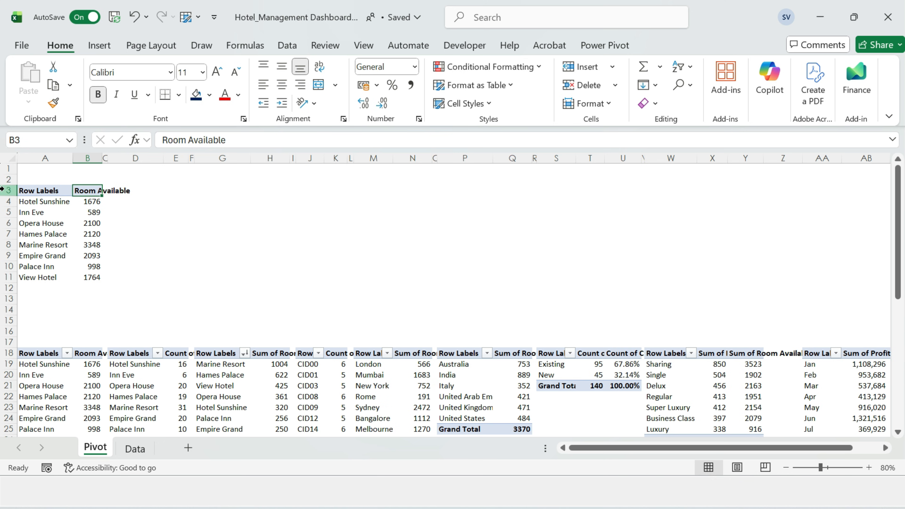
Enter the header Metric in D3 and paste the format of header cell B3 onto D3:E3.
{"action": "key", "text": "Right"}
{"action": "key", "text": "Right"}
{"action": "type", "text": "Metric"}
{"action": "key", "text": "Return"}
{"action": "key", "text": "Up"}
{"action": "key", "text": "Left"}
{"action": "key", "text": "Left"}
{"action": "key", "text": "ctrl+c"}
{"action": "key", "text": "Right"}
{"action": "key", "text": "Right"}
{"action": "key", "text": "shift+Right"}
{"action": "key", "text": "ctrl+alt+v"}
{"action": "key", "text": "t"}
{"action": "key", "text": "Return"}
{"action": "key", "text": "Up"}
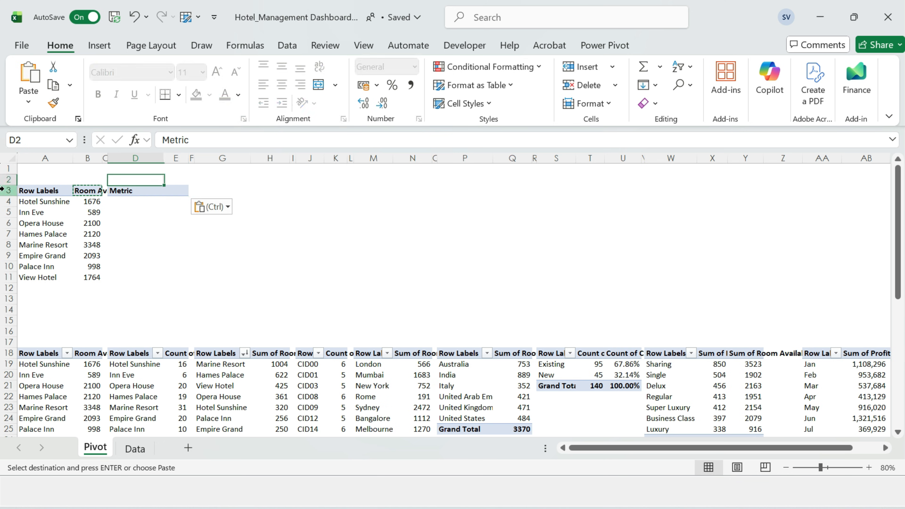
Enter the header Value in E3 beside Metric.
{"action": "key", "text": "Down"}
{"action": "key", "text": "Right"}
{"action": "type", "text": "Value"}
{"action": "key", "text": "Return"}
List the metrics Hotel Count, Profits, Rooms, Bookings, Customer, City and Country in D4:D10.
{"action": "key", "text": "Left"}
{"action": "type", "text": "Hote"}
{"action": "key", "text": "Return"}
{"action": "type", "text": "Pfofits"}
{"action": "key", "text": "BackSpace"}
{"action": "key", "text": "BackSpace"}
{"action": "key", "text": "BackSpace"}
{"action": "key", "text": "BackSpace"}
{"action": "key", "text": "BackSpace"}
{"action": "key", "text": "BackSpace"}
{"action": "type", "text": "rofits"}
{"action": "key", "text": "Return"}
{"action": "type", "text": "Rooms"}
{"action": "key", "text": "Return"}
{"action": "type", "text": "Bio"}
{"action": "type", "text": "okings"}
{"action": "key", "text": "Return"}
{"action": "type", "text": "Customer"}
{"action": "key", "text": "Return"}
{"action": "type", "text": "City"}
{"action": "key", "text": "Return"}
{"action": "type", "text": "Country"}
{"action": "key", "text": "Return"}
Link the Hotel Count value in E4 to the grand total of the pivot table in columns D:E.
{"action": "key", "text": "Right"}
{"action": "key", "text": "ctrl+Up"}
{"action": "key", "text": "Down"}
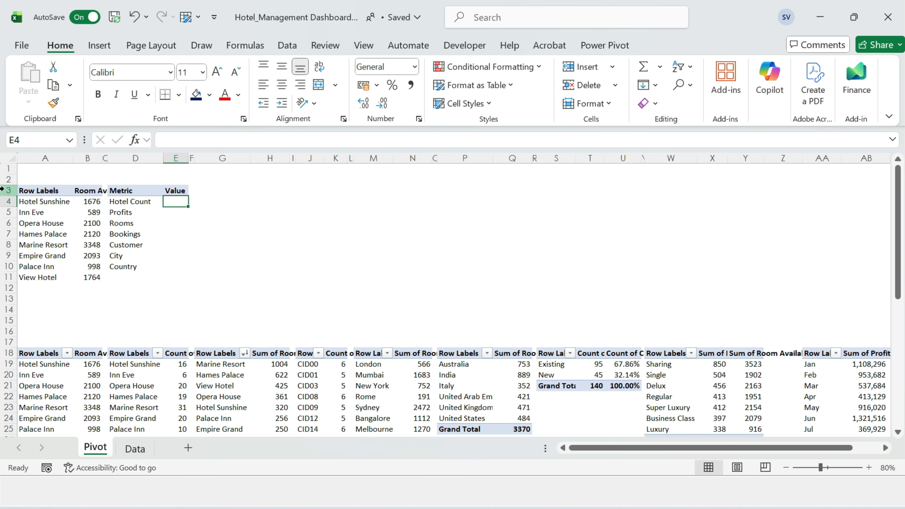
{"action": "type", "text": "="}
{"action": "scroll", "coordinate": [193, 410], "scroll_direction": "down", "scroll_amount": 1}
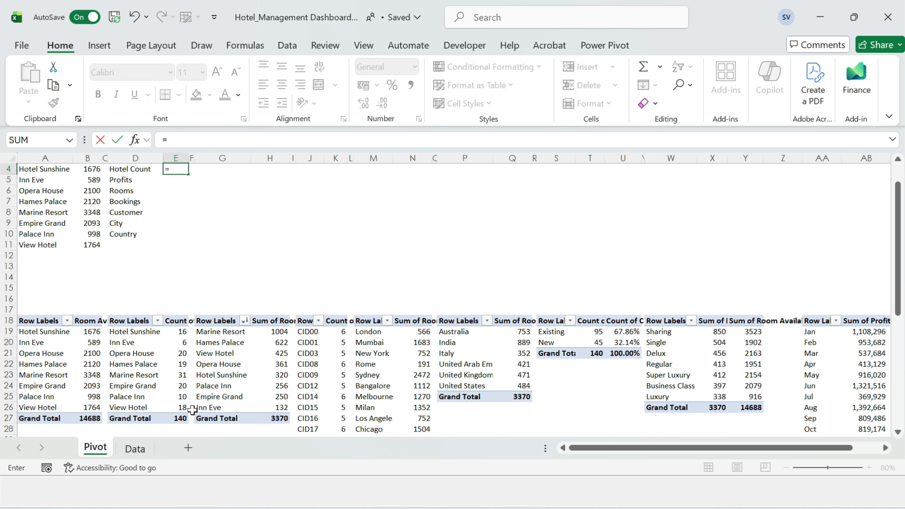
{"action": "left_click", "coordinate": [183, 423]}
{"action": "key", "text": "Return"}
{"action": "scroll", "coordinate": [182, 421], "scroll_direction": "up", "scroll_amount": 1}
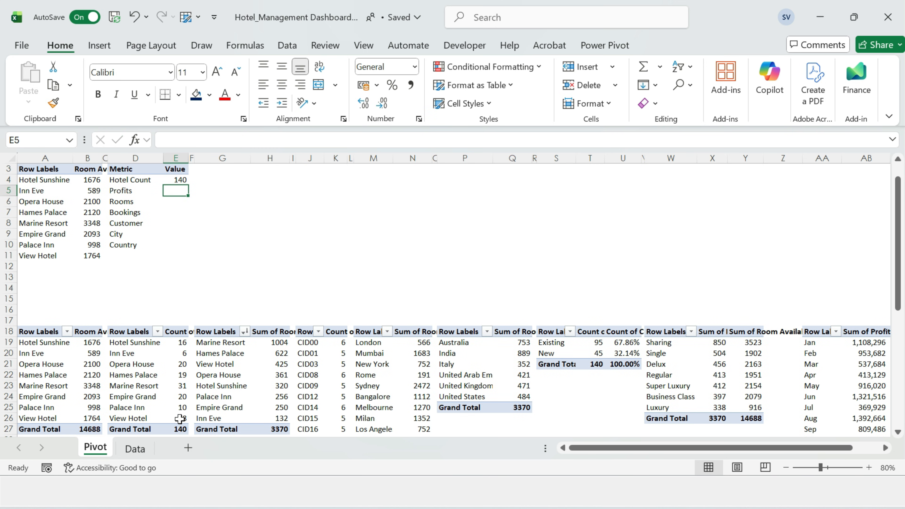
Link the Profits value in E5 to the grand total of the month profit pivot table with =GETPIVOTDATA("Profit",$AA$18).
{"action": "type", "text": "="}
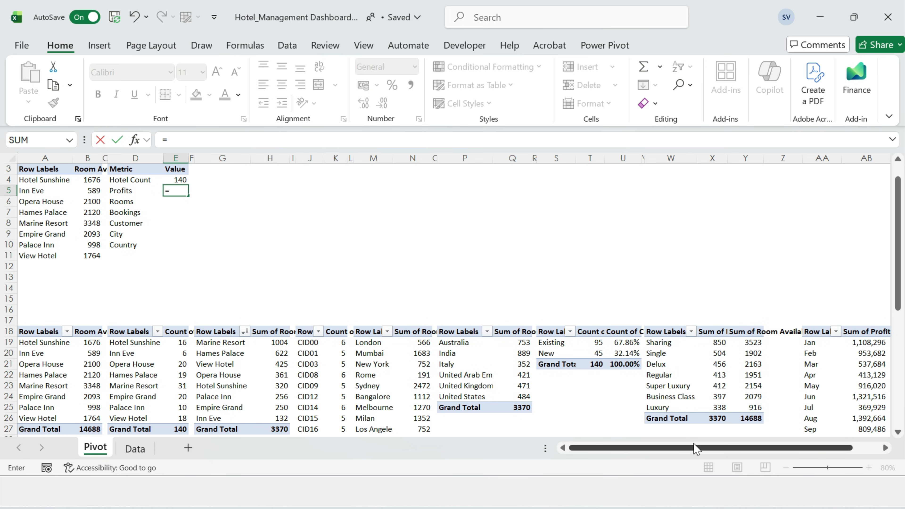
{"action": "left_click_drag", "start_coordinate": [697, 448], "coordinate": [731, 448]}
{"action": "scroll", "coordinate": [801, 405], "scroll_direction": "down", "scroll_amount": 2}
{"action": "left_click", "coordinate": [799, 406]}
{"action": "key", "text": "Return"}
Format the Profits value in E5 in millions with the custom number format 0,, "M".
{"action": "key", "text": "Up"}
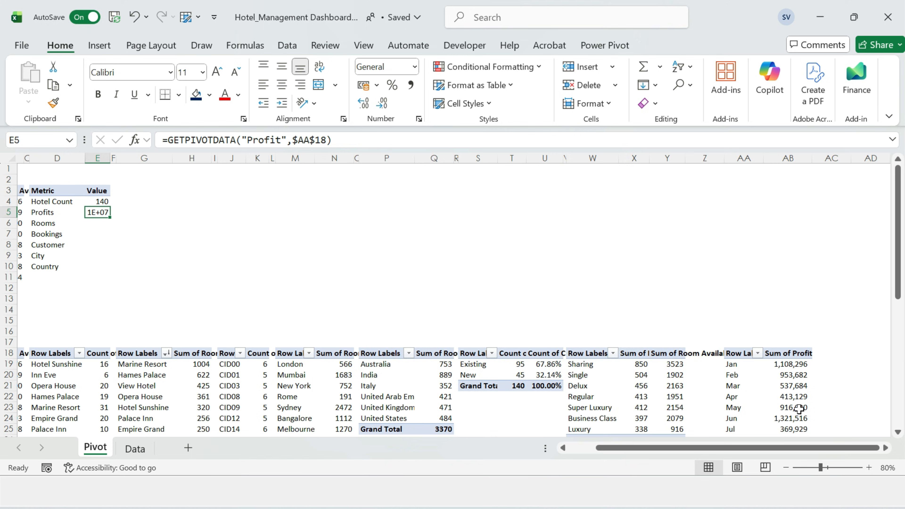
{"action": "key", "text": "ctrl+1"}
{"action": "left_click", "coordinate": [370, 284]}
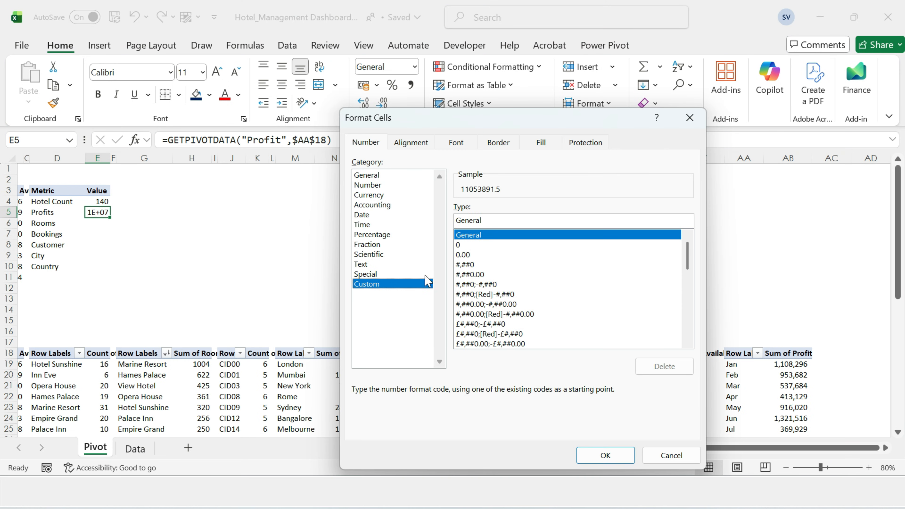
{"action": "left_click_drag", "start_coordinate": [686, 262], "coordinate": [715, 348]}
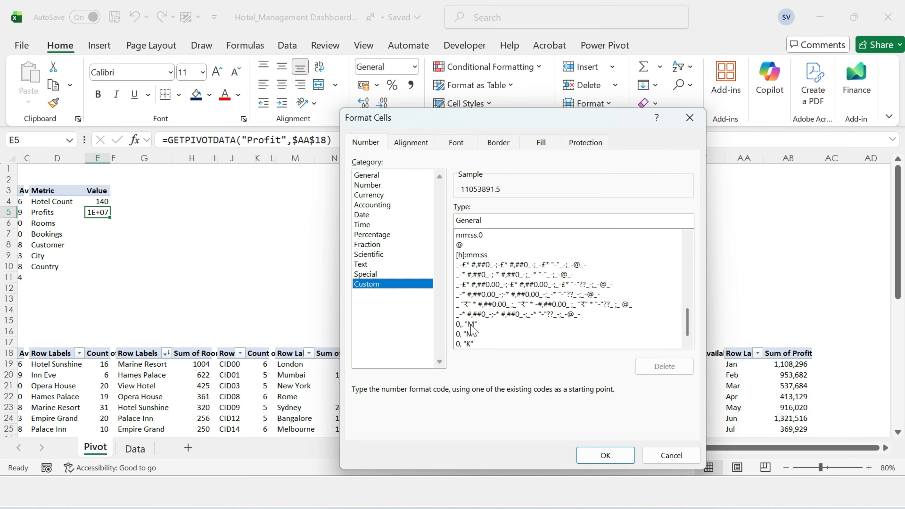
{"action": "left_click", "coordinate": [476, 331]}
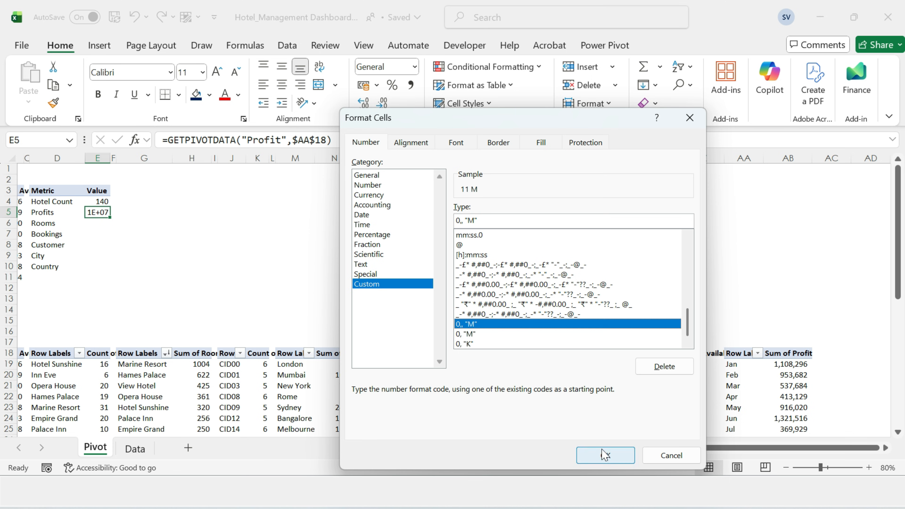
{"action": "left_click", "coordinate": [606, 456]}
Link the Rooms value in E6 to the grand total of the first pivot table with =GETPIVOTDATA("Room Available",$A$18).
{"action": "key", "text": "Down"}
{"action": "type", "text": "="}
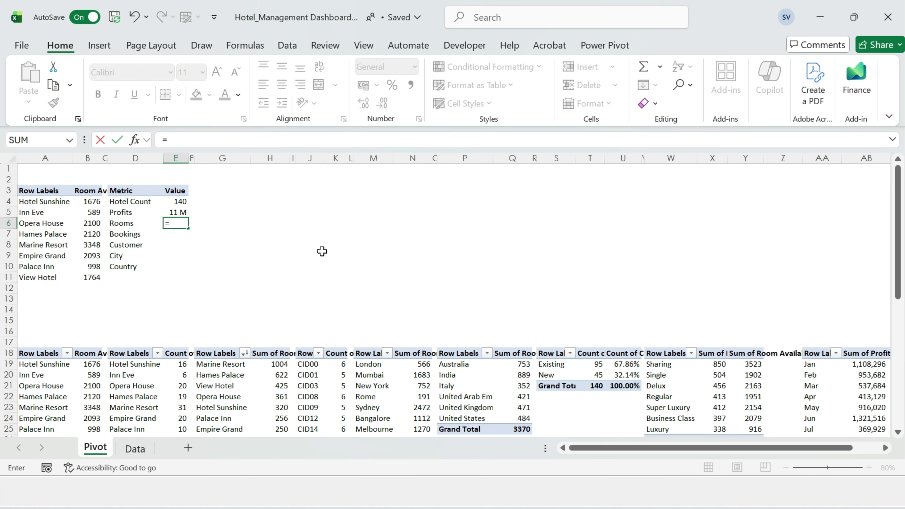
{"action": "scroll", "coordinate": [280, 277], "scroll_direction": "down", "scroll_amount": 1}
{"action": "left_click", "coordinate": [91, 418]}
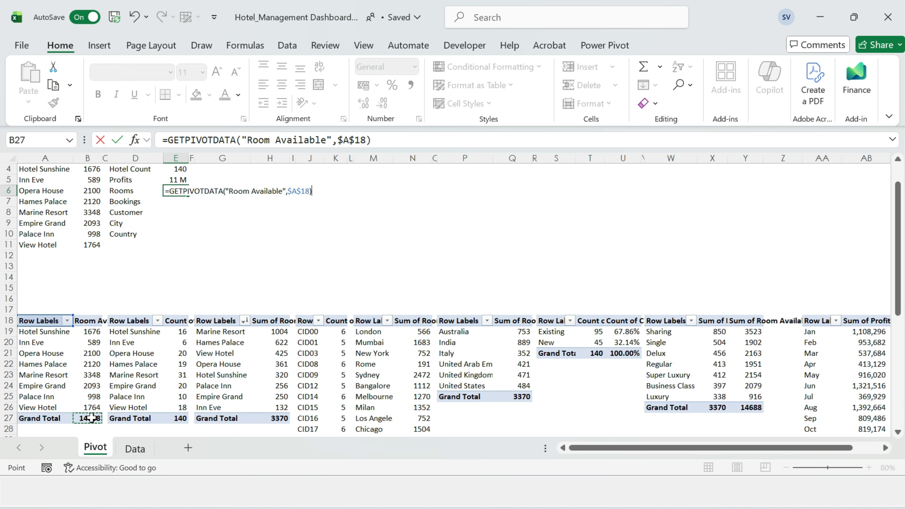
{"action": "key", "text": "Return"}
Format the Rooms value in E6 in thousands with the custom number format 0, "K".
{"action": "key", "text": "Up"}
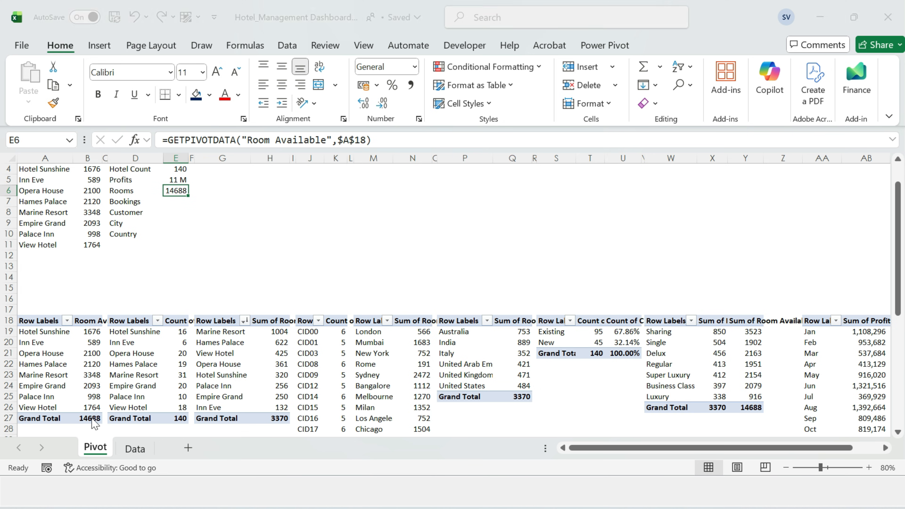
{"action": "key", "text": "ctrl+1"}
{"action": "left_click", "coordinate": [498, 143]}
{"action": "left_click", "coordinate": [366, 143]}
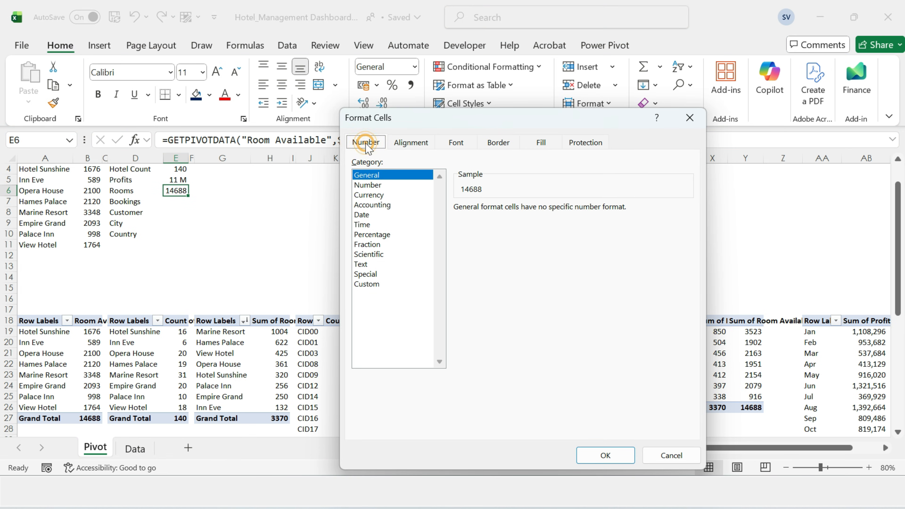
{"action": "left_click", "coordinate": [367, 285]}
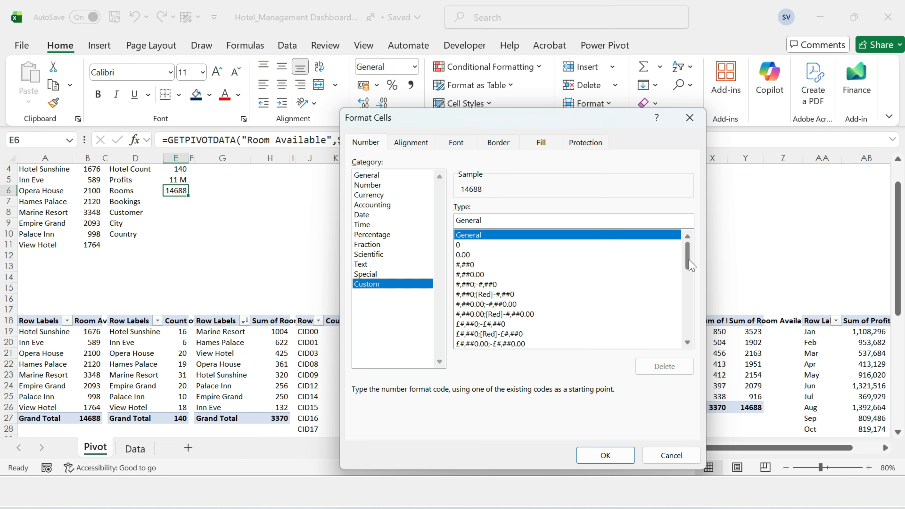
{"action": "left_click_drag", "start_coordinate": [687, 256], "coordinate": [694, 354]}
{"action": "left_click", "coordinate": [465, 344]}
{"action": "left_click", "coordinate": [588, 454]}
Link the Bookings value in E7 to the grand total of rooms booked with =GETPIVOTDATA("Room Booked",$G$18).
{"action": "key", "text": "Down"}
{"action": "type", "text": "="}
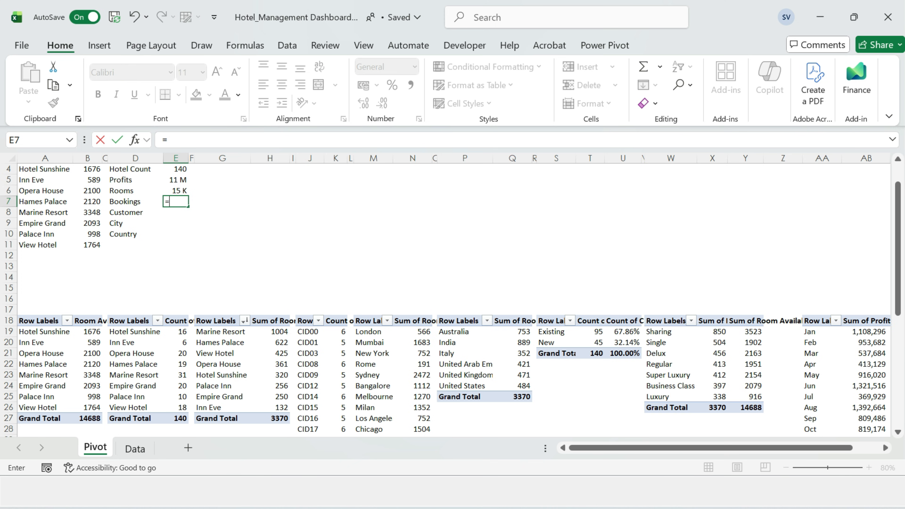
{"action": "left_click", "coordinate": [278, 418]}
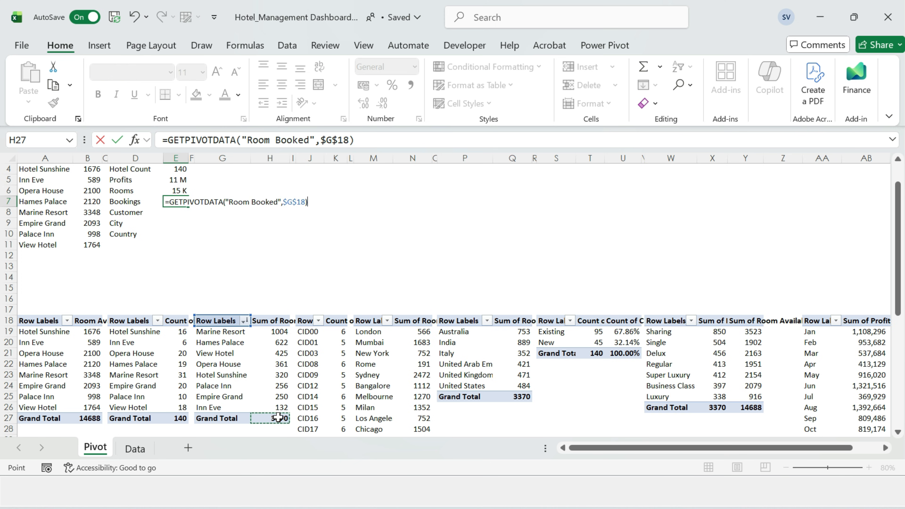
{"action": "key", "text": "Return"}
Count the customer IDs for the Customer metric with =COUNTA(J19:J500) in E8 and check the formula's range.
{"action": "type", "text": "="}
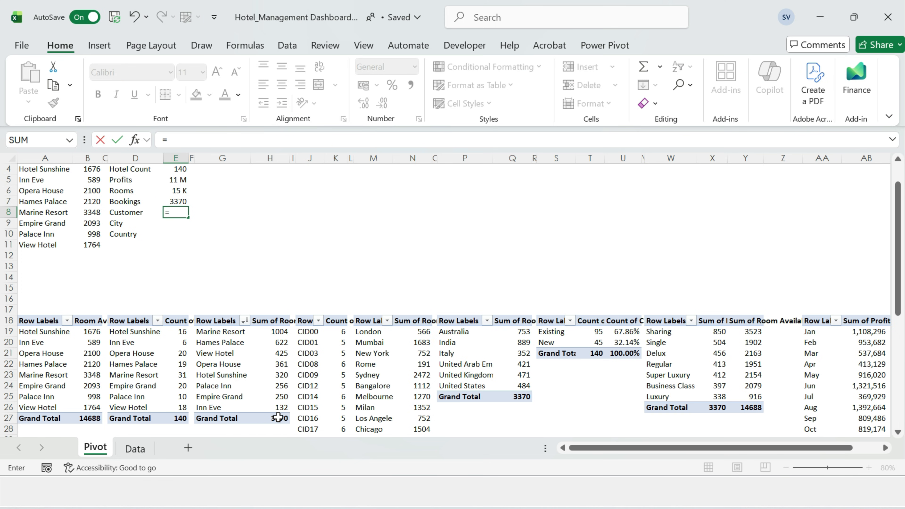
{"action": "type", "text": "c"}
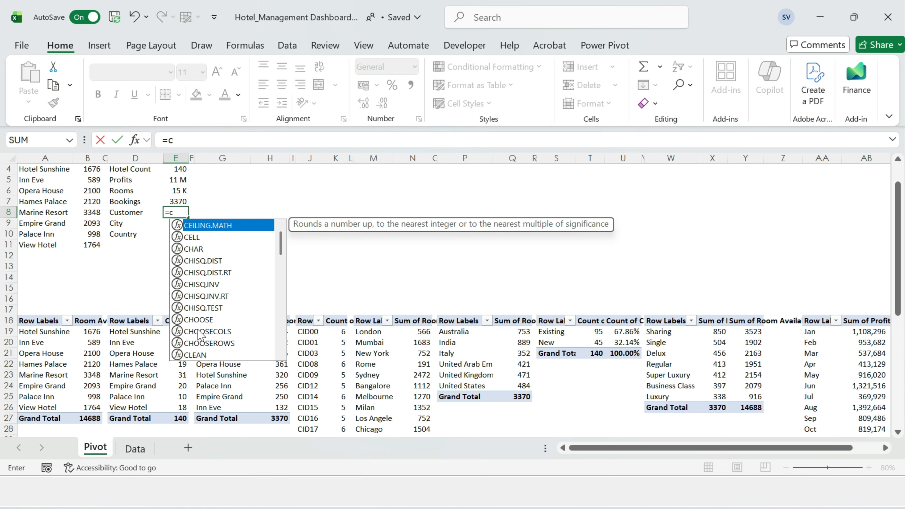
{"action": "type", "text": "oun"}
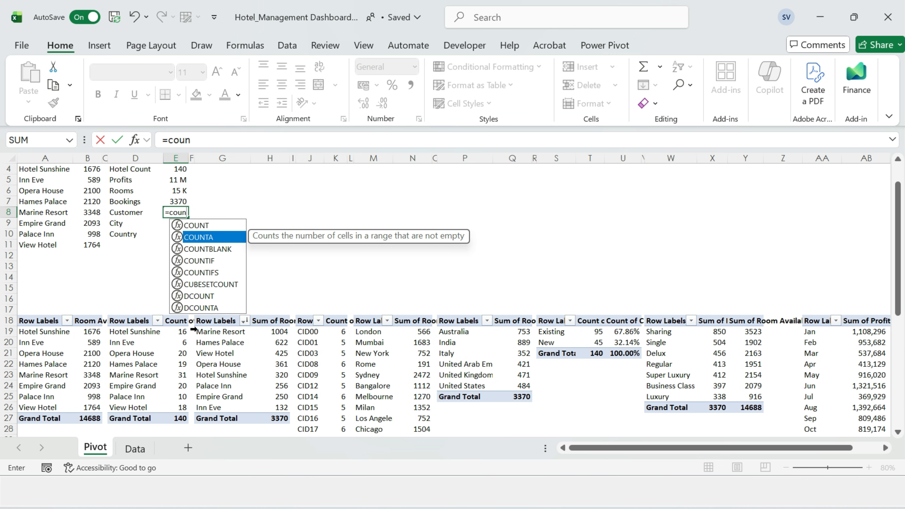
{"action": "key", "text": "Tab"}
{"action": "left_click", "coordinate": [314, 333]}
{"action": "key", "text": "ctrl+shift+Down"}
{"action": "key", "text": "shift+Down"}
{"action": "key", "text": "shift+Down"}
{"action": "key", "text": "shift+Down"}
{"action": "key", "text": "shift+Down"}
{"action": "key", "text": "Return"}
{"action": "key", "text": "Up"}
{"action": "key", "text": "Up"}
{"action": "key", "text": "F2"}
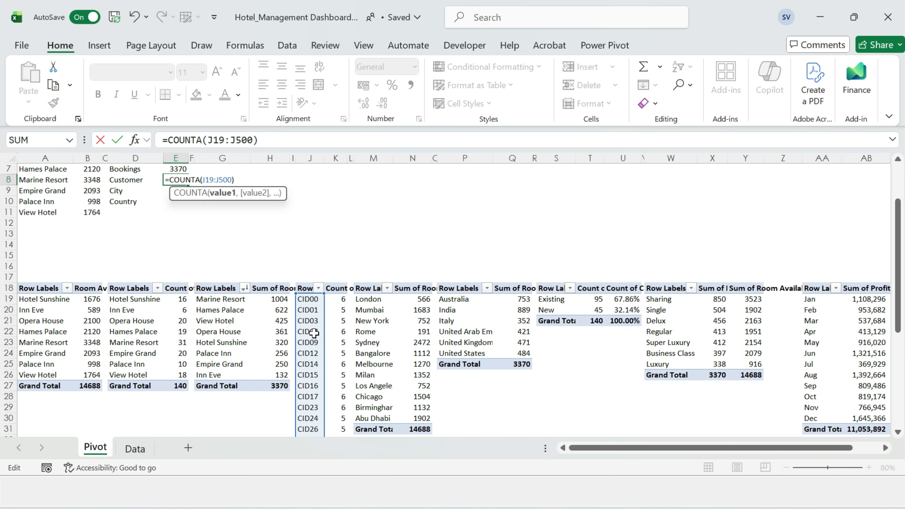
{"action": "key", "text": "Return"}
Count the cities for the City metric with =COUNTA(M19:M36) in E9.
{"action": "type", "text": "=coaun"}
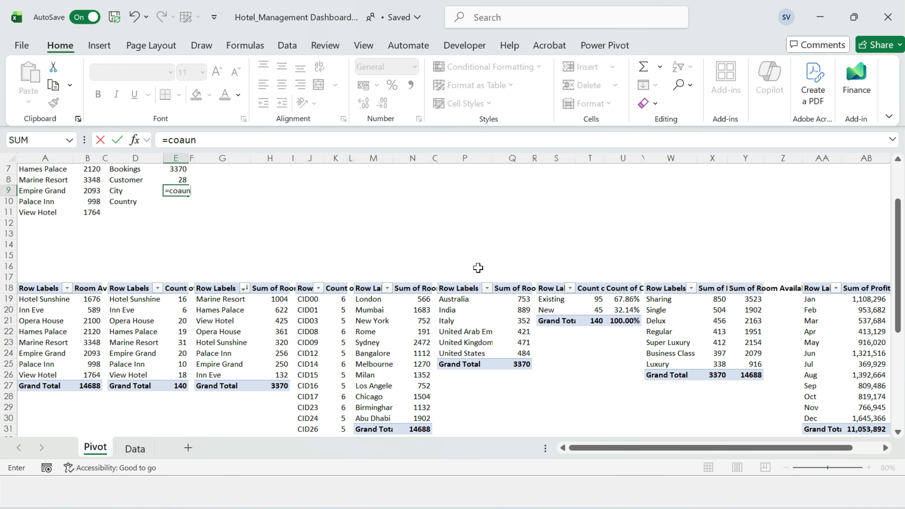
{"action": "key", "text": "BackSpace"}
{"action": "key", "text": "BackSpace"}
{"action": "key", "text": "BackSpace"}
{"action": "key", "text": "BackSpace"}
{"action": "type", "text": "ounta"}
{"action": "key", "text": "Tab"}
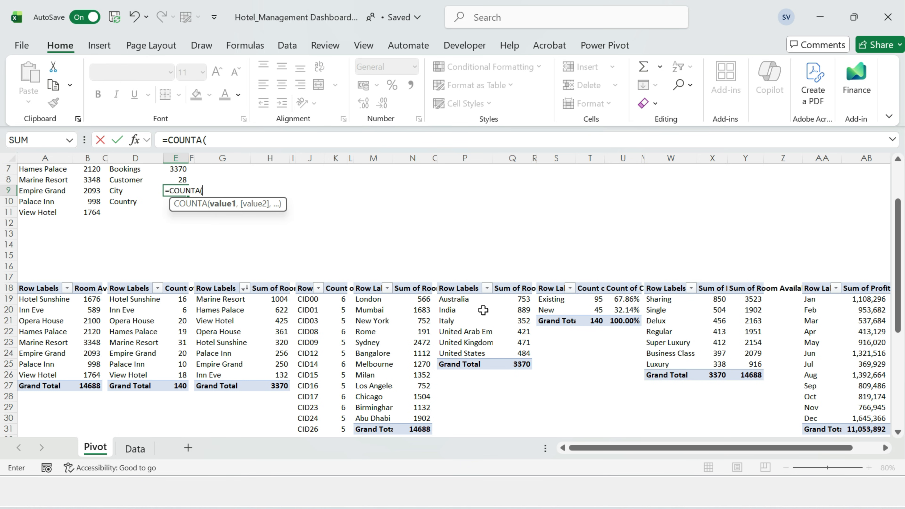
{"action": "left_click_drag", "start_coordinate": [382, 302], "coordinate": [383, 441]}
{"action": "key", "text": "Return"}
Remove the grand total from the city pivot table in columns M:N so the City count excludes it.
{"action": "scroll", "coordinate": [377, 302], "scroll_direction": "up", "scroll_amount": 1}
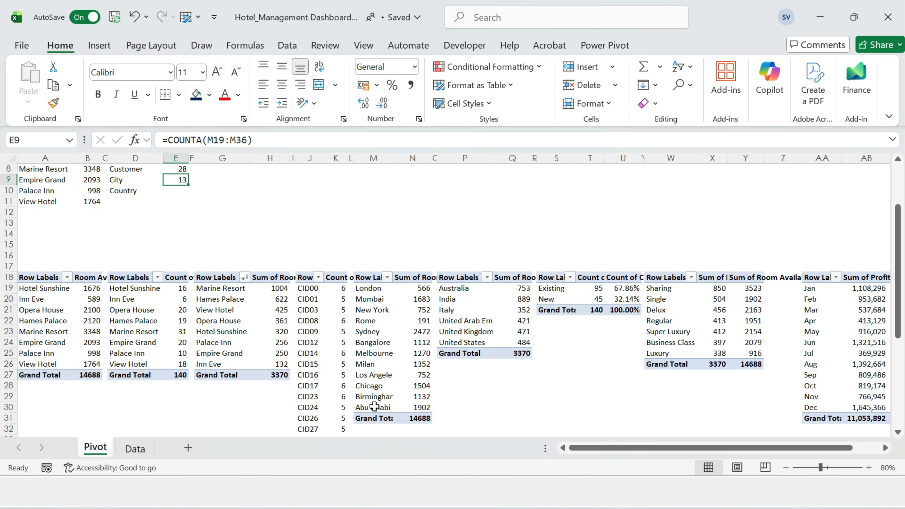
{"action": "right_click", "coordinate": [375, 418]}
{"action": "left_click", "coordinate": [393, 320]}
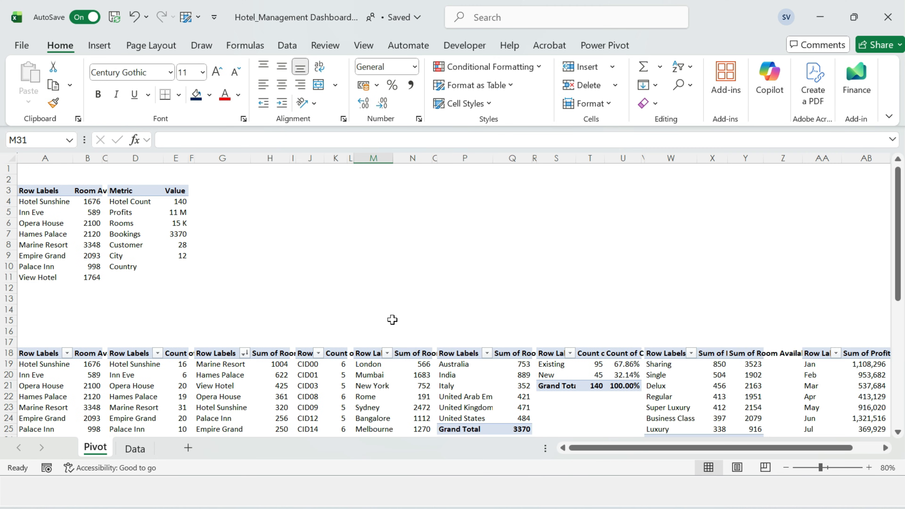
{"action": "scroll", "coordinate": [393, 320], "scroll_direction": "down", "scroll_amount": 1}
{"action": "scroll", "coordinate": [347, 309], "scroll_direction": "up", "scroll_amount": 1}
Count the countries for the Country metric with =COUNTA(P19:P50) in E10.
{"action": "left_click", "coordinate": [176, 266]}
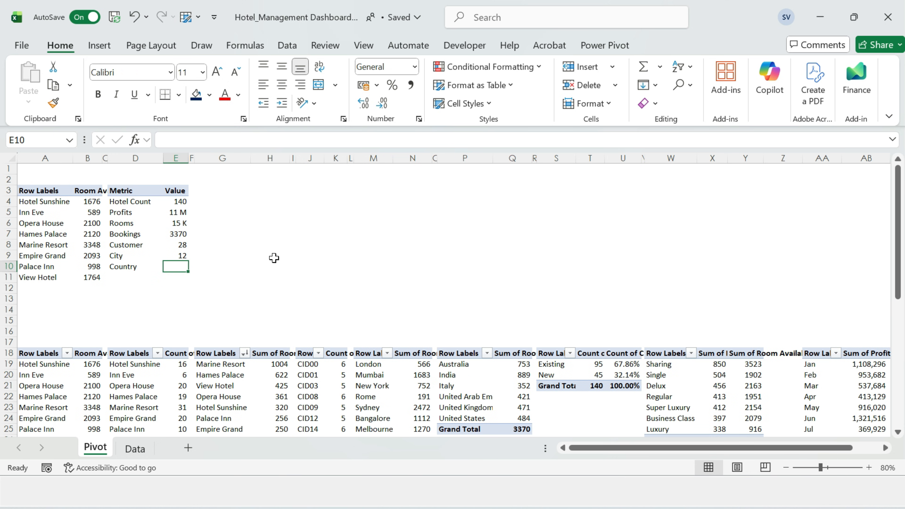
{"action": "type", "text": "=counta"}
{"action": "double_click", "coordinate": [211, 286]}
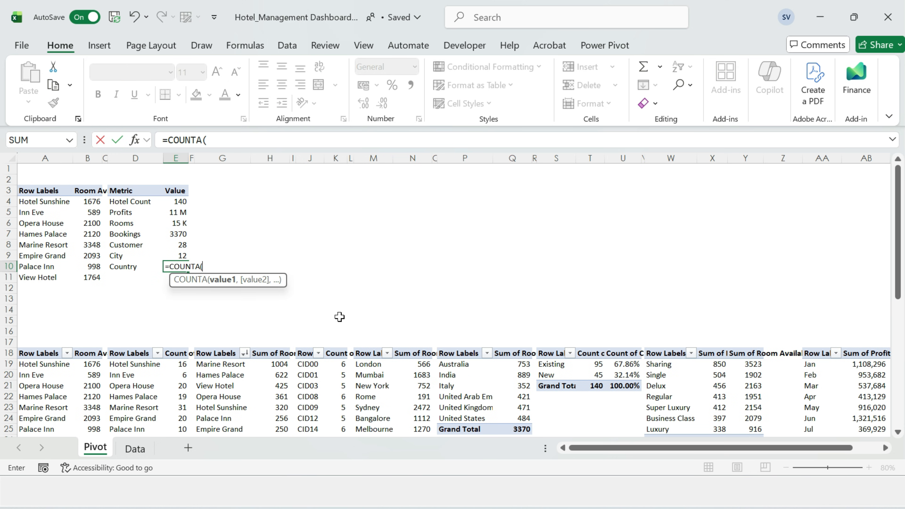
{"action": "left_click", "coordinate": [467, 366]}
{"action": "left_click", "coordinate": [465, 418], "text": "shift"}
{"action": "type", "text": "+"}
{"action": "key", "text": "shift+Right"}
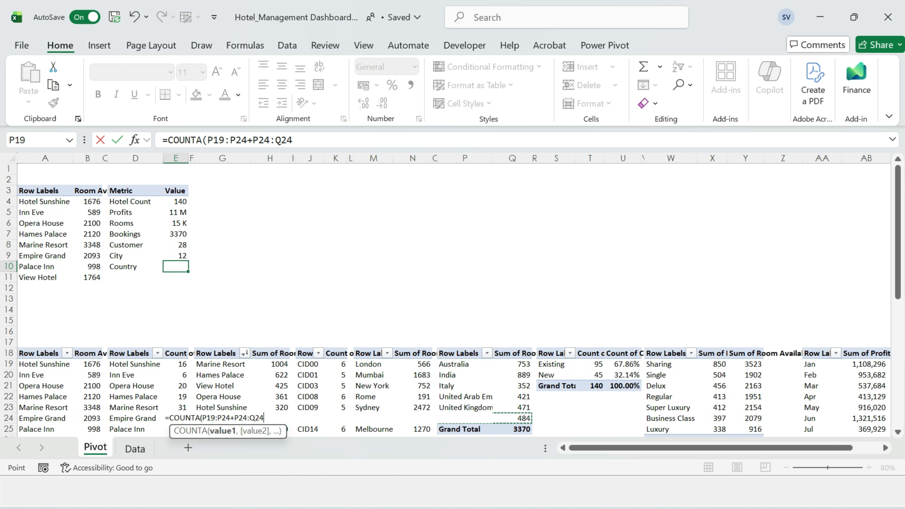
{"action": "left_click", "coordinate": [458, 367]}
{"action": "left_click", "coordinate": [471, 394]}
{"action": "key", "text": "BackSpace"}
{"action": "key", "text": "BackSpace"}
{"action": "type", "text": ")"}
{"action": "key", "text": "BackSpace"}
{"action": "key", "text": "BackSpace"}
{"action": "key", "text": "BackSpace"}
{"action": "type", "text": "50)"}
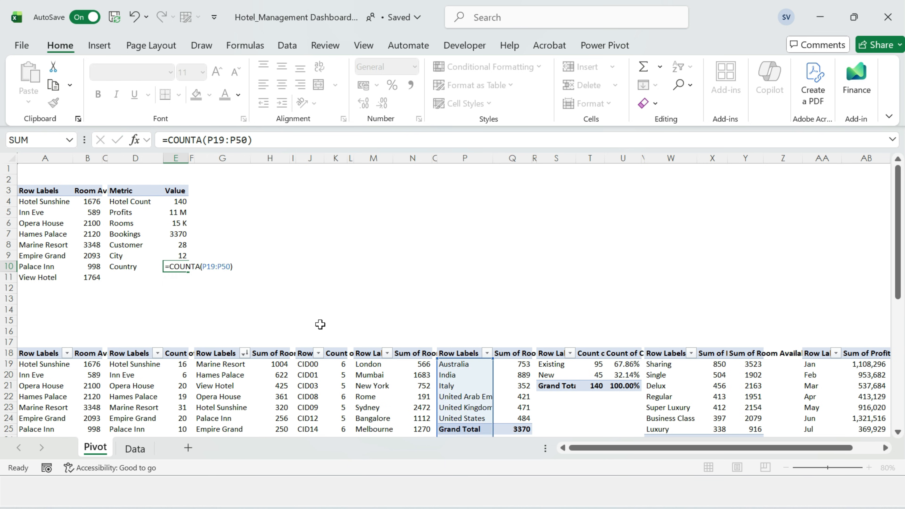
Remove the grand total from the country pivot table in columns P:Q and check the Country count in E10.
{"action": "key", "text": "Return"}
{"action": "scroll", "coordinate": [469, 363], "scroll_direction": "down", "scroll_amount": 2}
{"action": "right_click", "coordinate": [467, 365]}
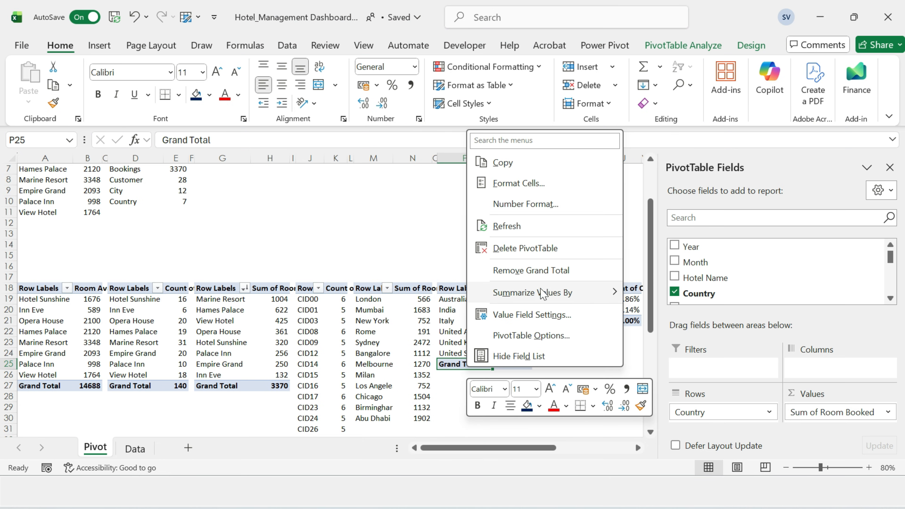
{"action": "left_click", "coordinate": [531, 270]}
{"action": "scroll", "coordinate": [480, 273], "scroll_direction": "up", "scroll_amount": 2}
{"action": "left_click", "coordinate": [182, 266]}
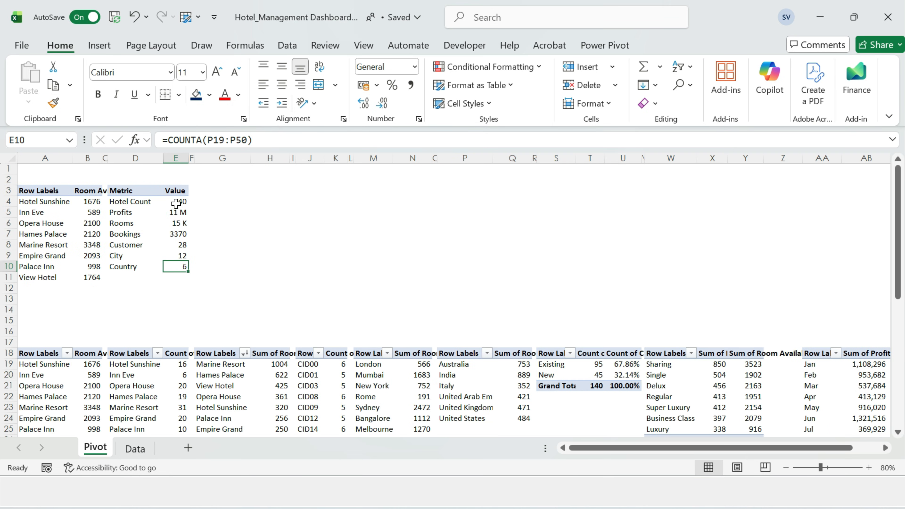
{"action": "left_click_drag", "start_coordinate": [176, 203], "coordinate": [180, 265]}
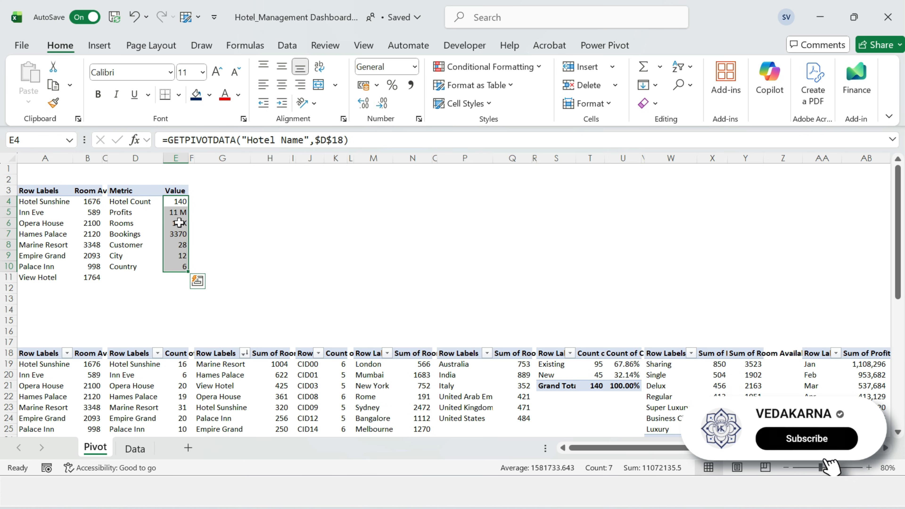
{"action": "left_click", "coordinate": [242, 222]}
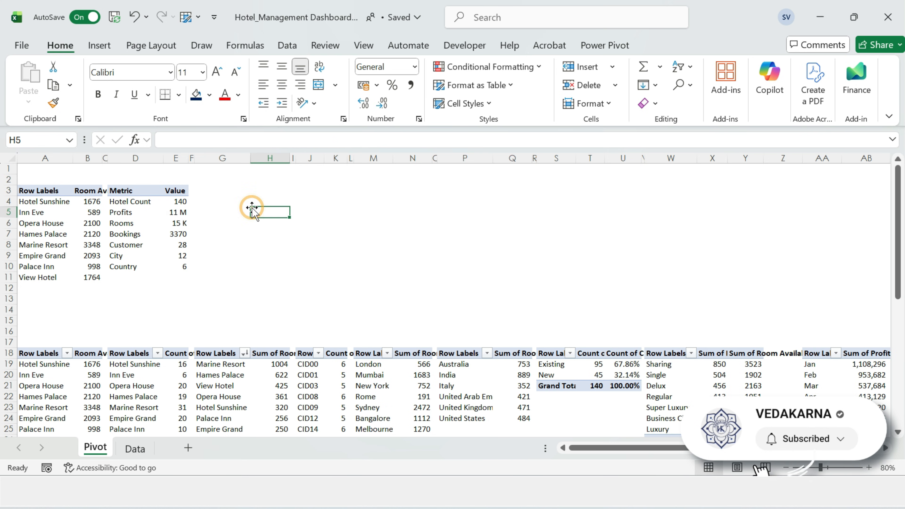
Copy the hotel bookings pivot table in columns G:H and paste it as values starting at G3.
{"action": "left_click", "coordinate": [226, 353]}
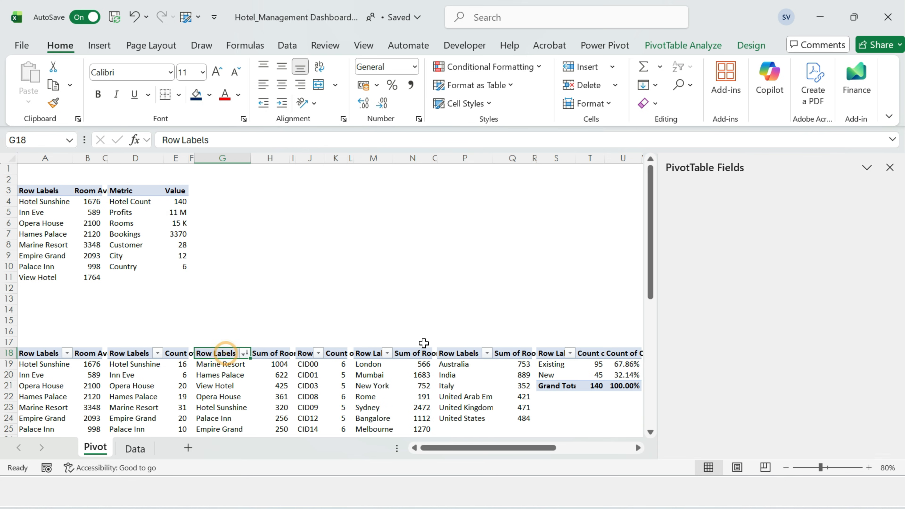
{"action": "key", "text": "ctrl+shift+Right"}
{"action": "key", "text": "ctrl+shift+Down"}
{"action": "key", "text": "ctrl+c"}
{"action": "key", "text": "ctrl+Up"}
{"action": "key", "text": "Down"}
{"action": "key", "text": "Down"}
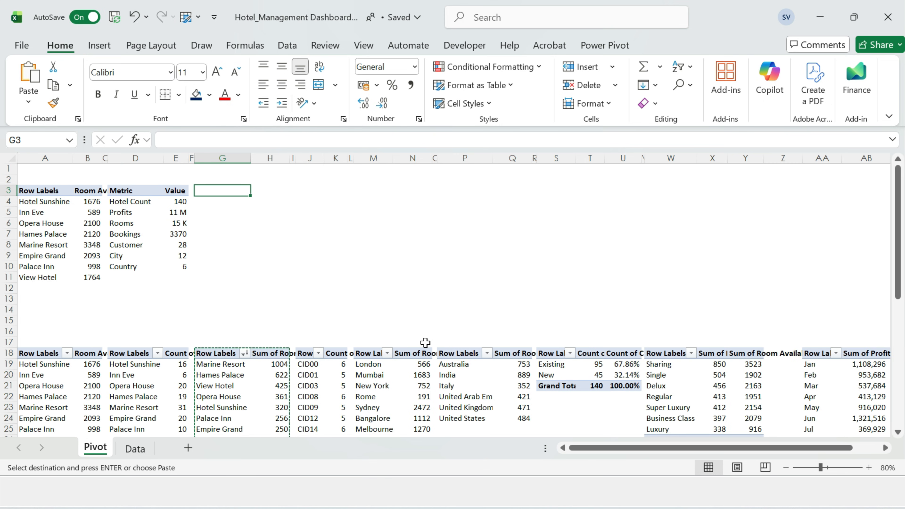
{"action": "key", "text": "ctrl+alt+v"}
{"action": "key", "text": "v"}
{"action": "key", "text": "Return"}
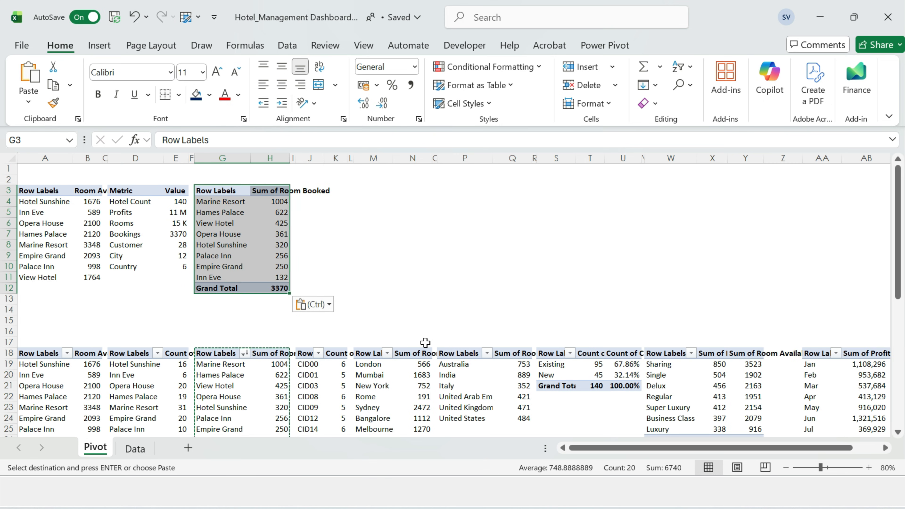
Link H4 to the bookings pivot table with =GETPIVOTDATA("Room Booked",$G$18,"Hotel Name",G4).
{"action": "key", "text": "Right"}
{"action": "key", "text": "Down"}
{"action": "type", "text": "="}
{"action": "left_click", "coordinate": [280, 363]}
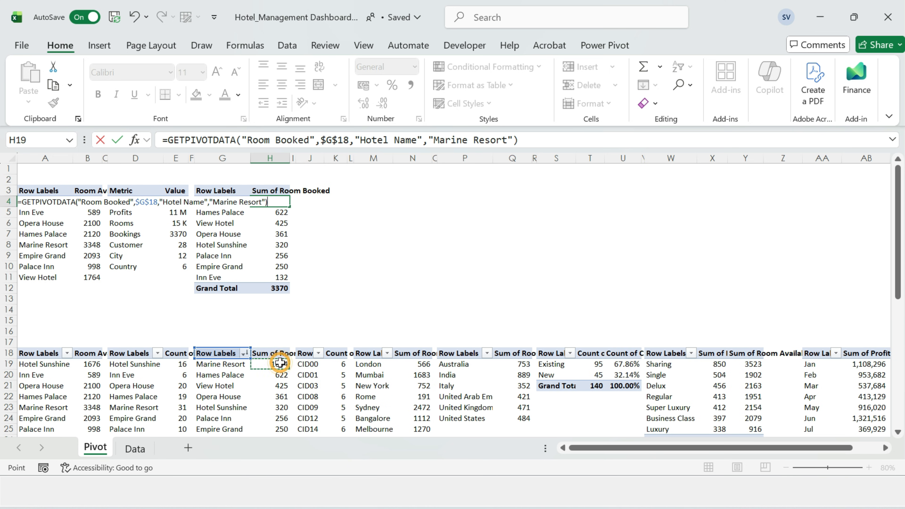
{"action": "key", "text": "Return"}
{"action": "key", "text": "Up"}
{"action": "key", "text": "F2"}
{"action": "key", "text": "BackSpace"}
{"action": "key", "text": "BackSpace"}
{"action": "key", "text": "BackSpace"}
{"action": "key", "text": "BackSpace"}
{"action": "key", "text": "BackSpace"}
{"action": "key", "text": "BackSpace"}
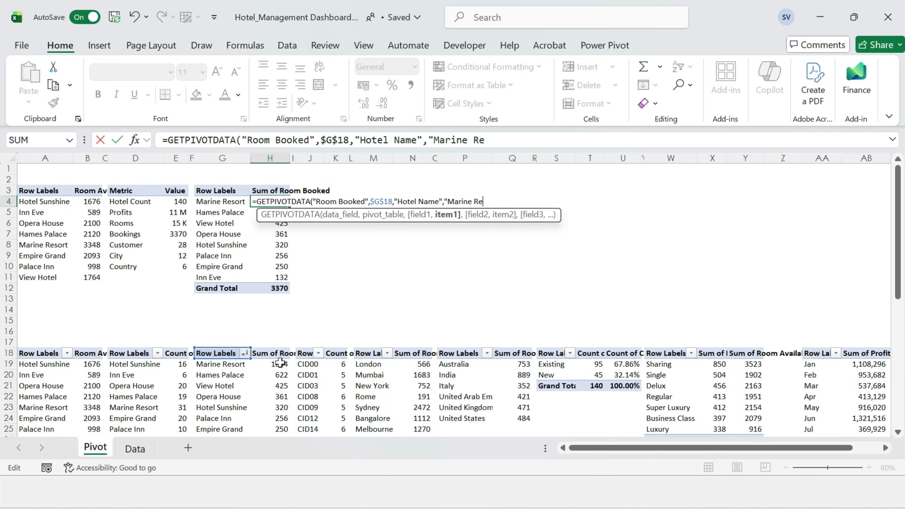
{"action": "left_click", "coordinate": [204, 200]}
{"action": "key", "text": "ctrl+Return"}
Copy the H4 formula to all hotels in H4:H11, pasting formulas only.
{"action": "key", "text": "ctrl+c"}
{"action": "key", "text": "shift+Down"}
{"action": "key", "text": "shift+Down"}
{"action": "key", "text": "shift+Down"}
{"action": "key", "text": "shift+Down"}
{"action": "key", "text": "shift+Down"}
{"action": "key", "text": "shift+Down"}
{"action": "key", "text": "shift+Down"}
{"action": "key", "text": "ctrl+alt+v"}
{"action": "key", "text": "f"}
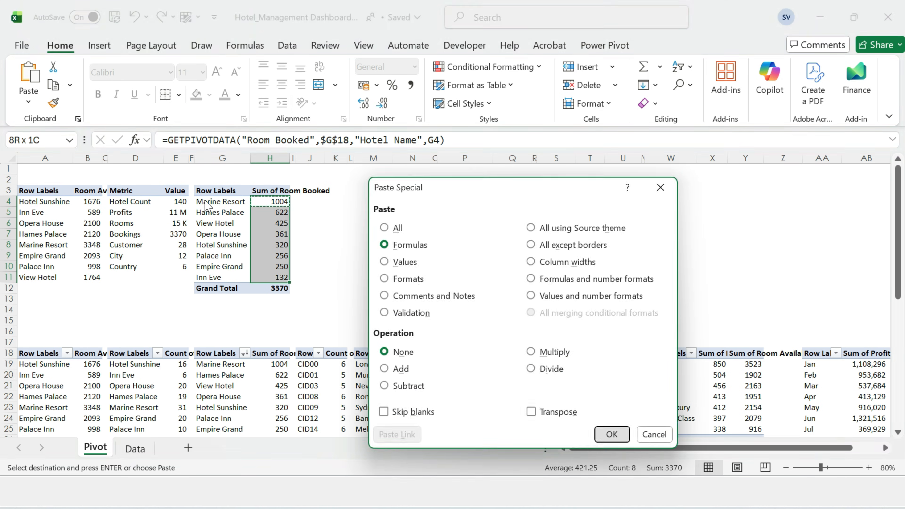
{"action": "key", "text": "Return"}
Clear the Grand Total row, contents and formatting, from the hotel bookings helper table in G12:H12.
{"action": "key", "text": "ctrl+Down"}
{"action": "key", "text": "Left"}
{"action": "key", "text": "shift+Right"}
{"action": "key", "text": "alt+e"}
{"action": "key", "text": "a"}
{"action": "key", "text": "a"}
{"action": "key", "text": "ctrl+Up"}
{"action": "key", "text": "ctrl+Up"}
{"action": "key", "text": "Down"}
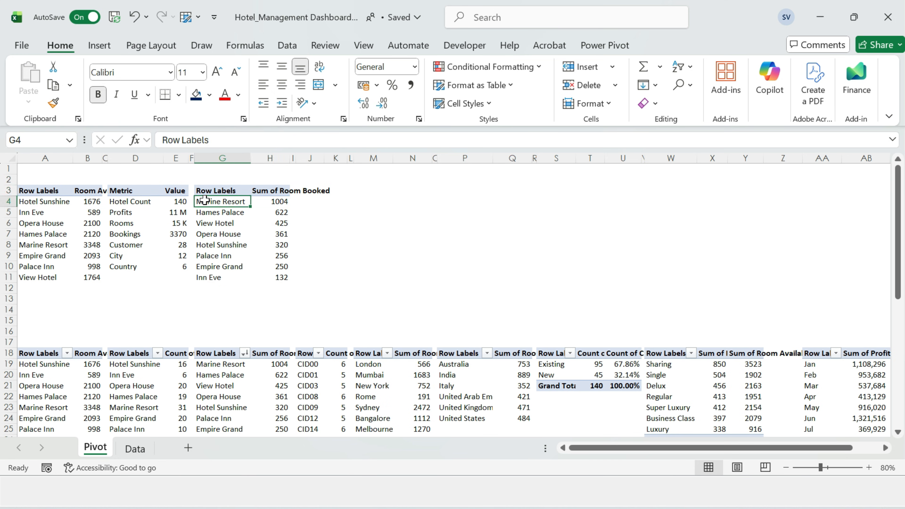
Build a helper table of rooms available per city in M3:N15 from the city pivot table, without a grand total.
{"action": "key", "text": "Up"}
{"action": "key", "text": "Right"}
{"action": "key", "text": "Right"}
{"action": "key", "text": "ctrl+c"}
{"action": "key", "text": "ctrl+v"}
{"action": "left_click", "coordinate": [370, 200]}
Build helper tables for countries in P3:Q9 and for existing and new customers in S3:U5 from their pivot tables.
{"action": "key", "text": "ctrl+c"}
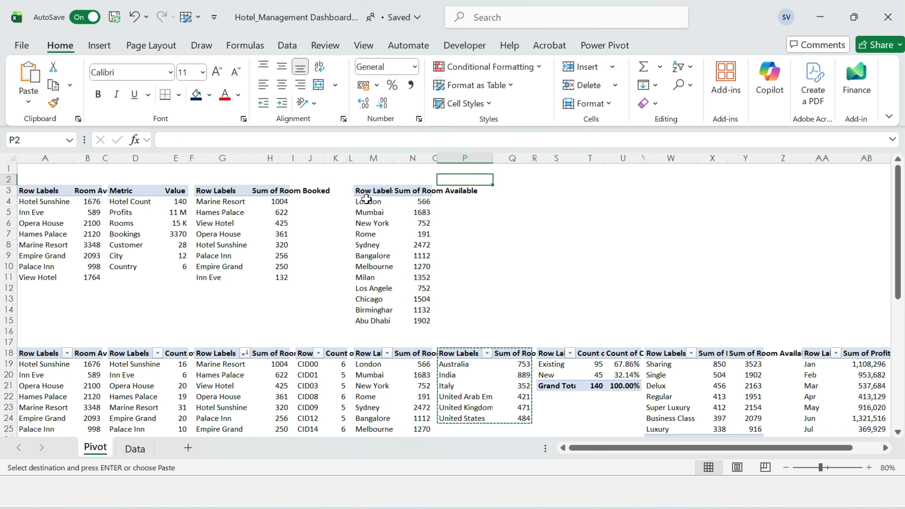
{"action": "key", "text": "ctrl+v"}
{"action": "left_click", "coordinate": [460, 200]}
{"action": "key", "text": "ctrl+v"}
{"action": "left_click", "coordinate": [496, 203]}
{"action": "key", "text": "Return"}
{"action": "key", "text": "F2"}
{"action": "left_click", "coordinate": [511, 201]}
{"action": "key", "text": "Return"}
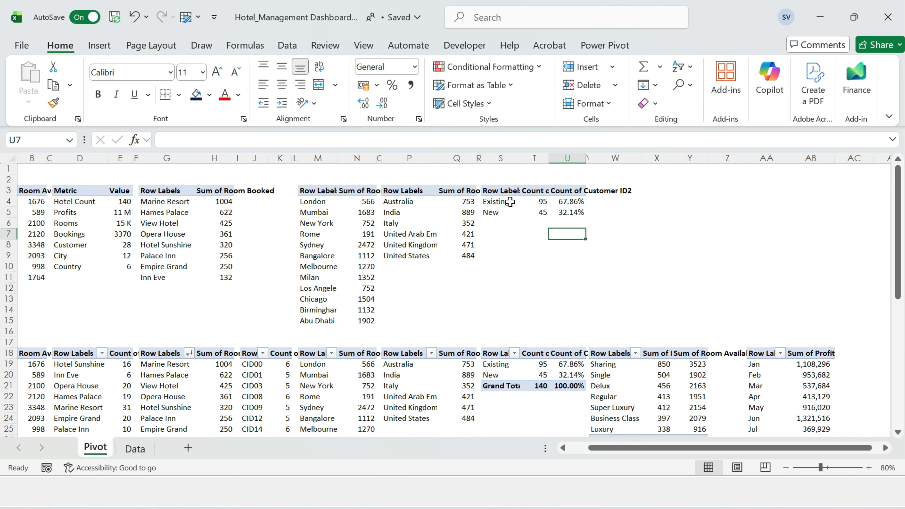
Build helper tables for room types in W3:Y10 and for monthly profit in AA3:AB15 from their pivot tables.
{"action": "key", "text": "ctrl+v"}
{"action": "key", "text": "F2"}
{"action": "left_click", "coordinate": [521, 202]}
{"action": "key", "text": "F2"}
{"action": "key", "text": "Return"}
{"action": "key", "text": "ctrl+d"}
{"action": "left_click", "coordinate": [659, 349]}
{"action": "key", "text": "ctrl+v"}
{"action": "left_click", "coordinate": [637, 200]}
{"action": "key", "text": "ctrl+shift+Down"}
{"action": "key", "text": "ctrl+d"}
{"action": "key", "text": "Up"}
{"action": "key", "text": "Home"}
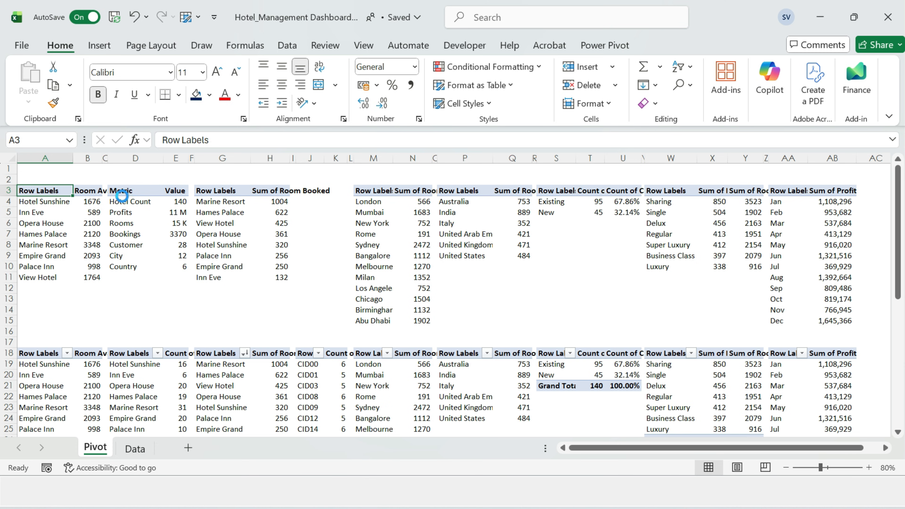
{"action": "left_click", "coordinate": [463, 256]}
{"action": "left_click", "coordinate": [420, 223]}
{"action": "left_click", "coordinate": [352, 245]}
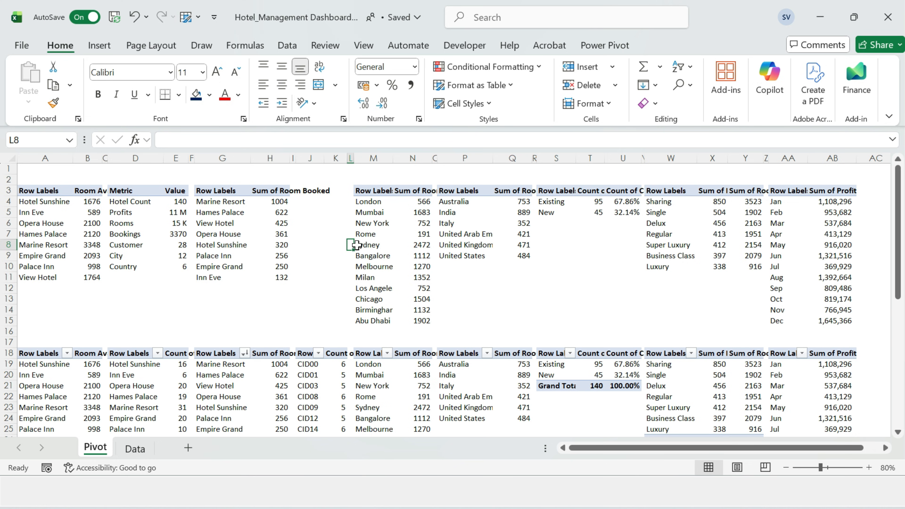
{"action": "left_click", "coordinate": [45, 169]}
{"action": "left_click", "coordinate": [543, 278]}
{"action": "left_click_drag", "start_coordinate": [44, 190], "coordinate": [755, 363]}
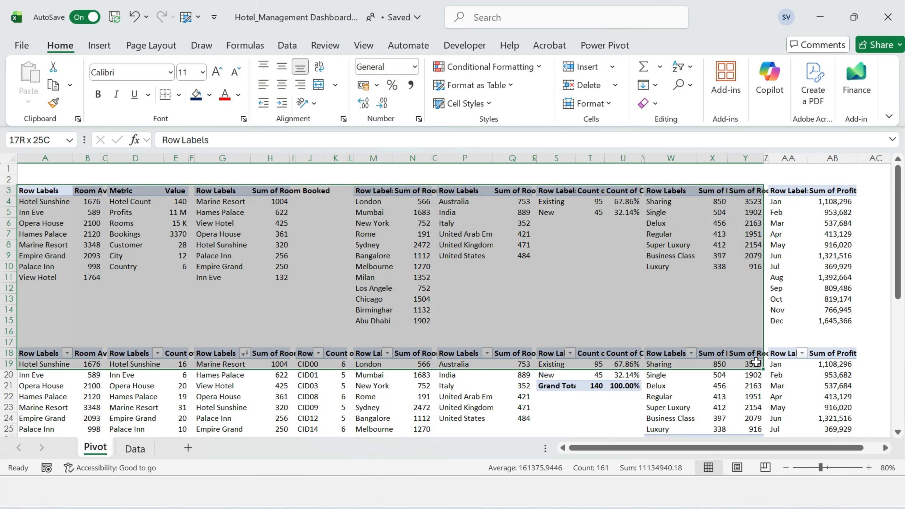
{"action": "left_click", "coordinate": [413, 320]}
Add a new sheet named Dashboard in front of the Pivot sheet.
{"action": "left_click", "coordinate": [189, 450]}
{"action": "left_click_drag", "start_coordinate": [139, 449], "coordinate": [97, 450]}
{"action": "type", "text": "Dashboard"}
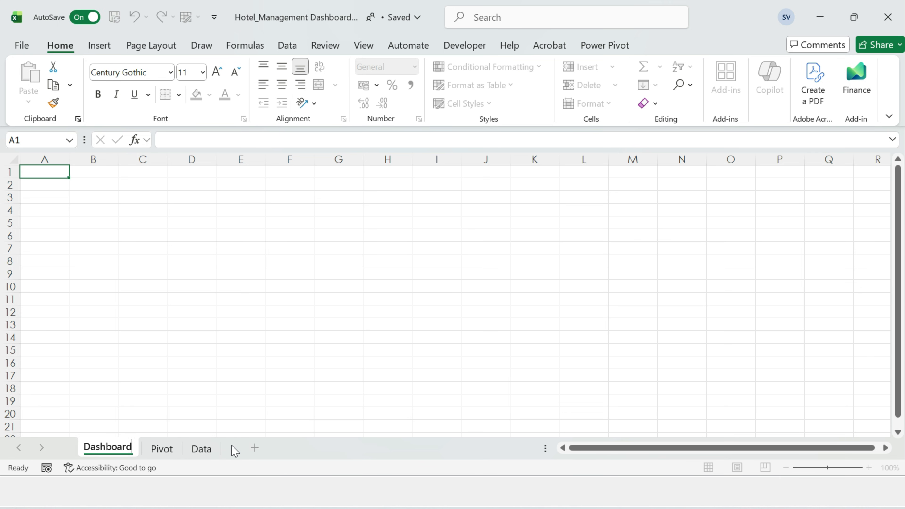
{"action": "key", "text": "Return"}
Give the Dashboard sheet a tab color and hide its gridlines.
{"action": "right_click", "coordinate": [108, 447]}
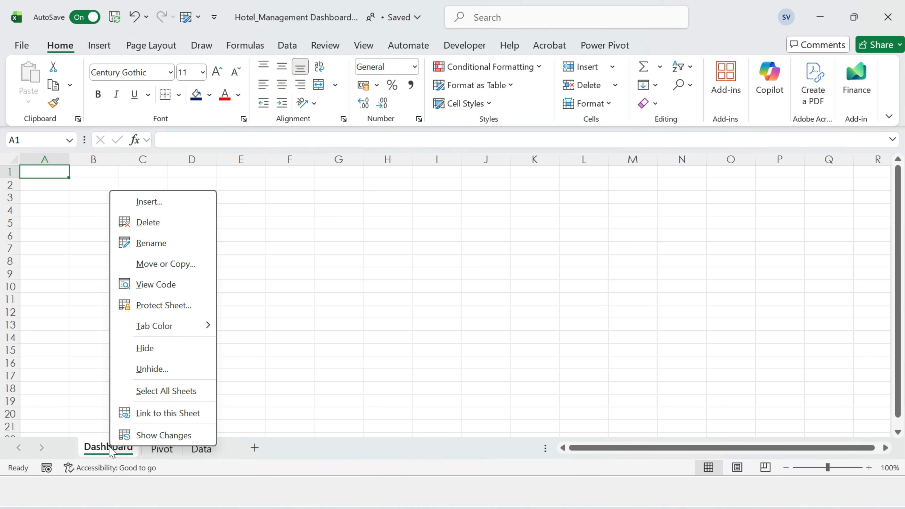
{"action": "left_click", "coordinate": [209, 235]}
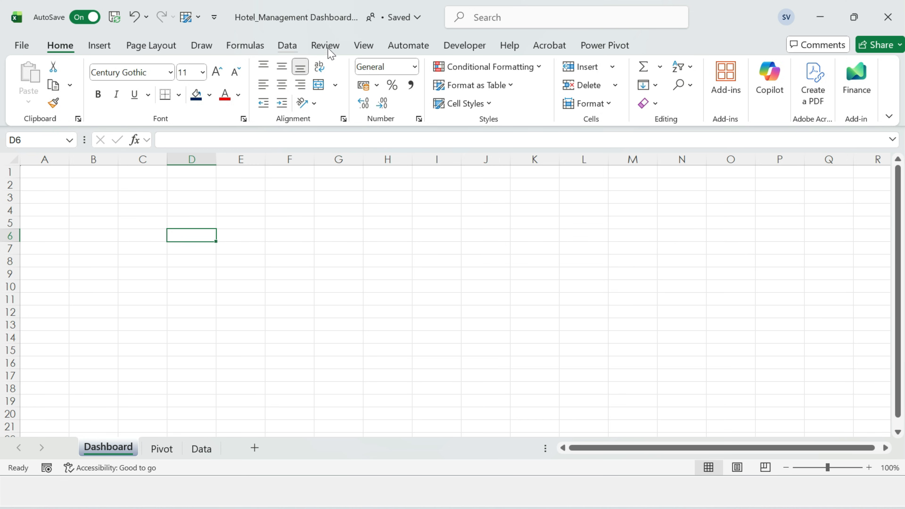
{"action": "left_click", "coordinate": [363, 46]}
{"action": "left_click", "coordinate": [330, 85]}
Draw a rectangle about 8.9 cm high and 24.4 cm wide across columns A to N of the Dashboard sheet.
{"action": "left_click", "coordinate": [99, 45]}
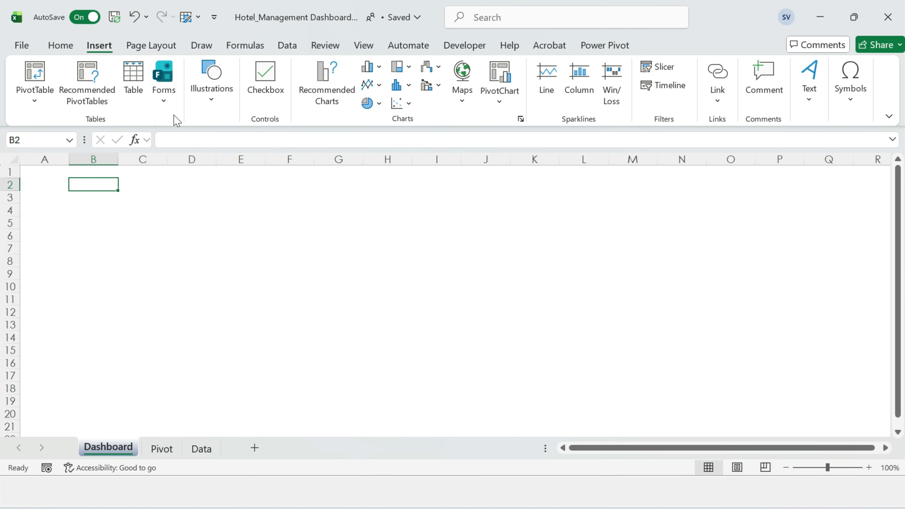
{"action": "left_click", "coordinate": [211, 87]}
{"action": "left_click", "coordinate": [204, 164]}
{"action": "left_click", "coordinate": [236, 165]}
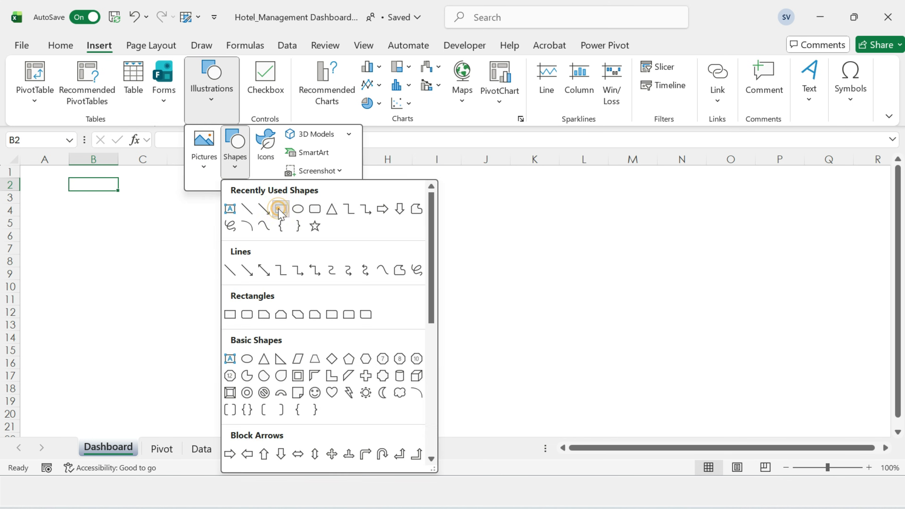
{"action": "left_click", "coordinate": [278, 209]}
{"action": "mouse_move", "coordinate": [31, 170]}
{"action": "left_mouse_down"}
{"action": "mouse_move", "coordinate": [414, 352]}
{"action": "mouse_move", "coordinate": [684, 410]}
{"action": "left_mouse_up"}
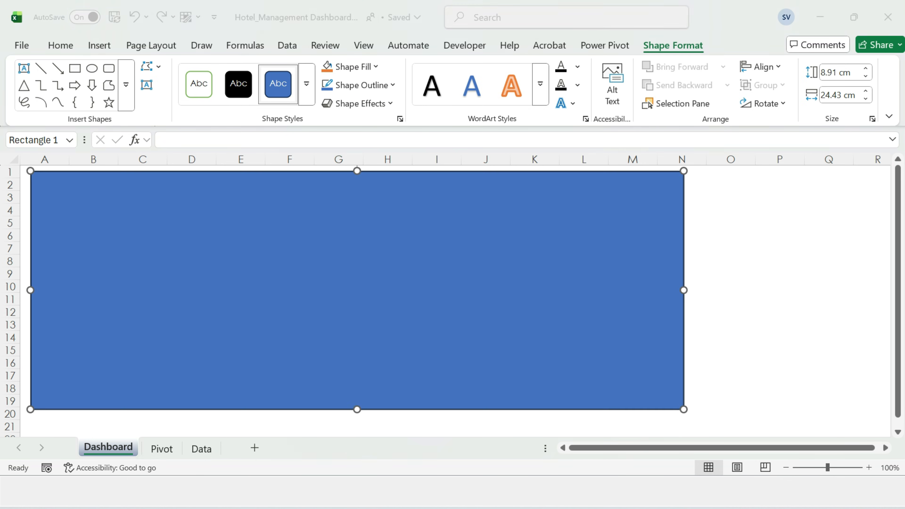
{"action": "left_click", "coordinate": [279, 200]}
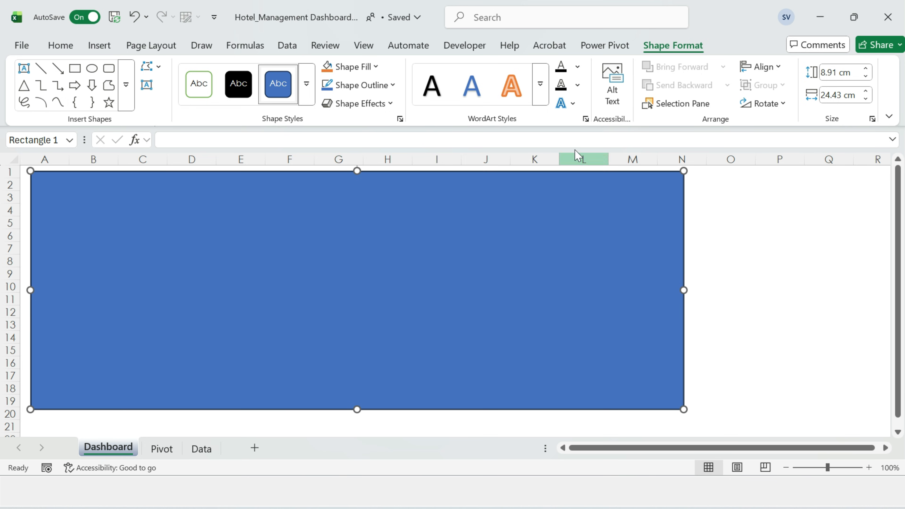
Set the rectangle's height to 16.84 cm and its width to 33.37 cm.
{"action": "left_click", "coordinate": [840, 72]}
{"action": "type", "text": "16.84"}
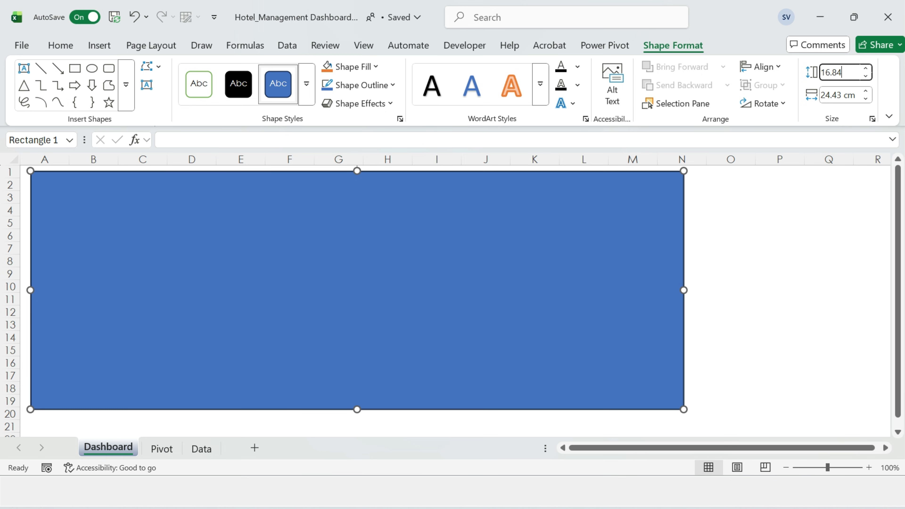
{"action": "key", "text": "Tab"}
{"action": "type", "text": "33.37"}
{"action": "key", "text": "Return"}
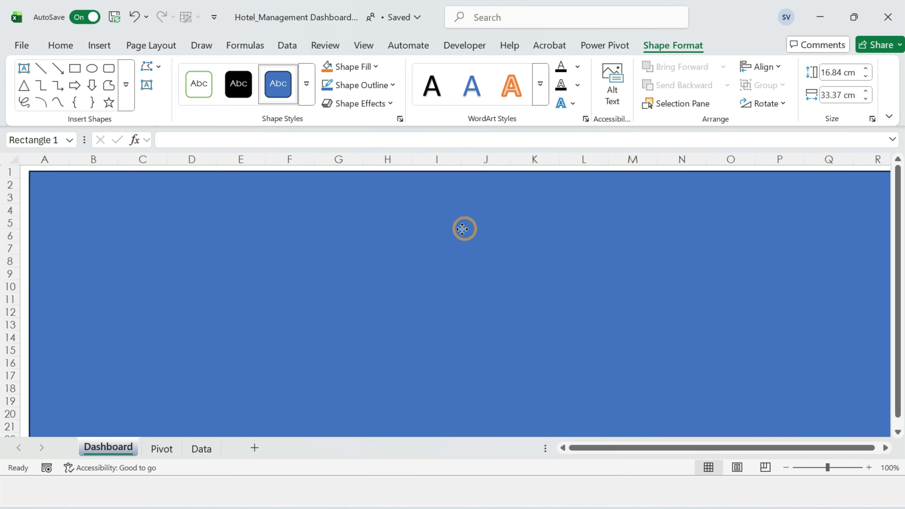
Fill the rectangle with the light gray theme color and remove its outline.
{"action": "left_click", "coordinate": [376, 67]}
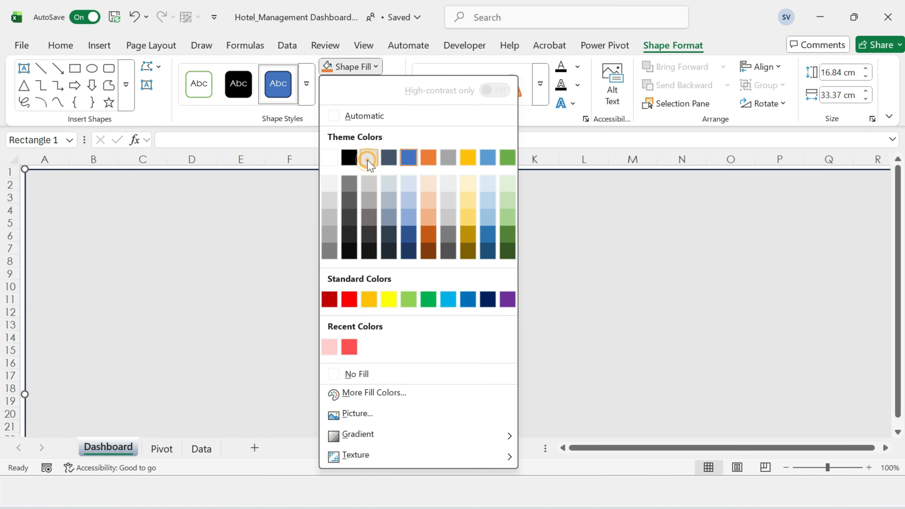
{"action": "left_click", "coordinate": [369, 158]}
{"action": "left_click", "coordinate": [392, 86]}
{"action": "left_click", "coordinate": [394, 356]}
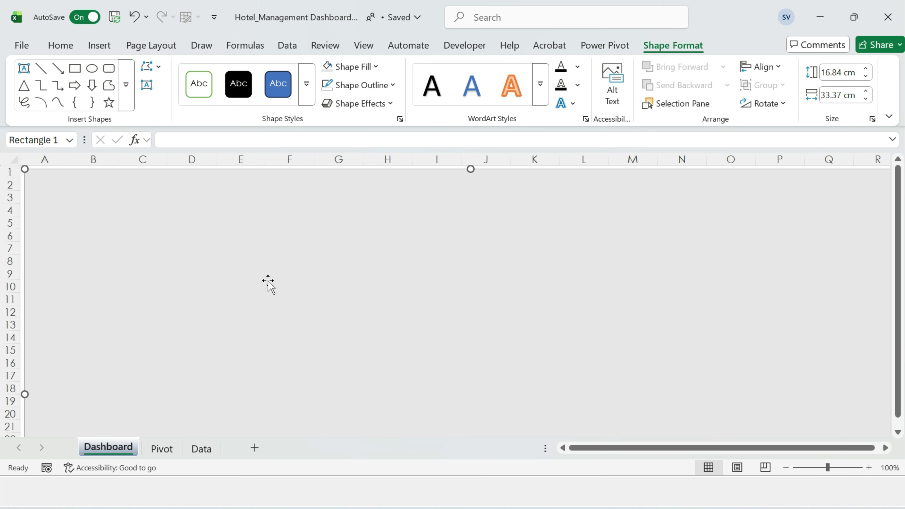
Duplicate the gray background rectangle and fill the copy with white.
{"action": "key", "text": "ctrl+d"}
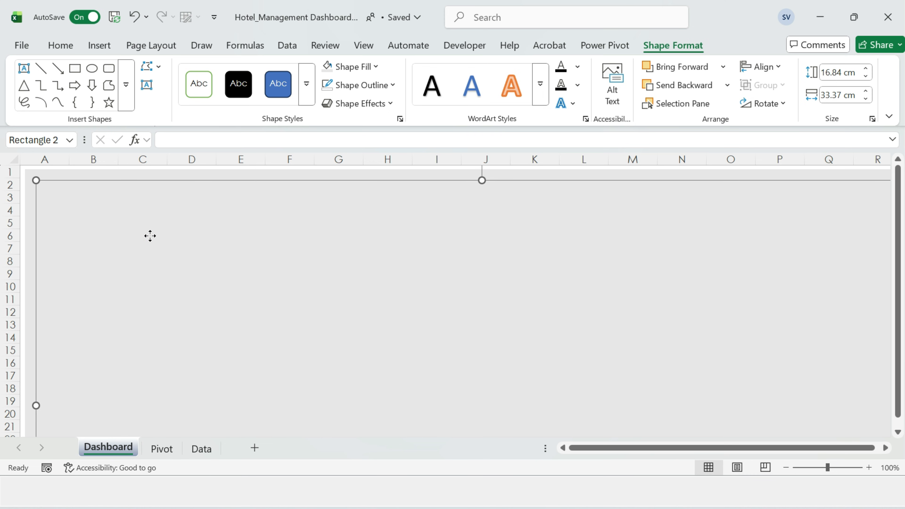
{"action": "left_click", "coordinate": [374, 66]}
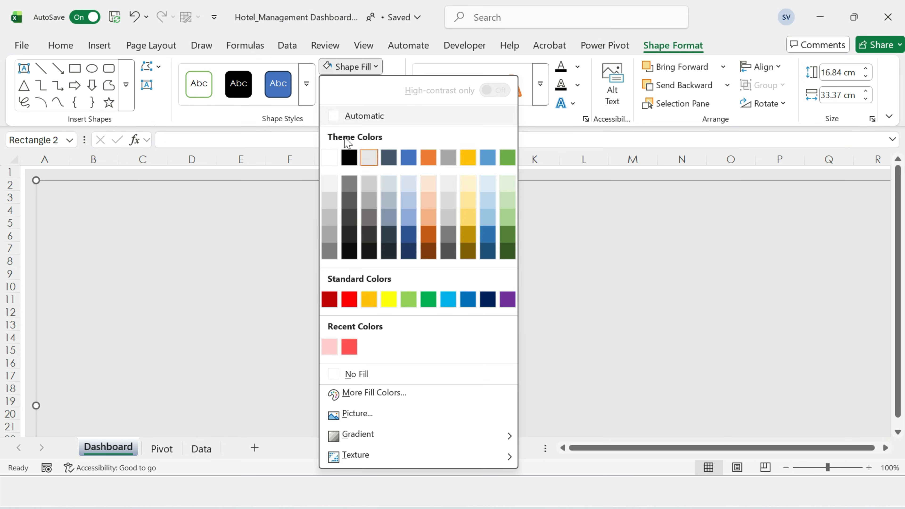
{"action": "left_click", "coordinate": [342, 116]}
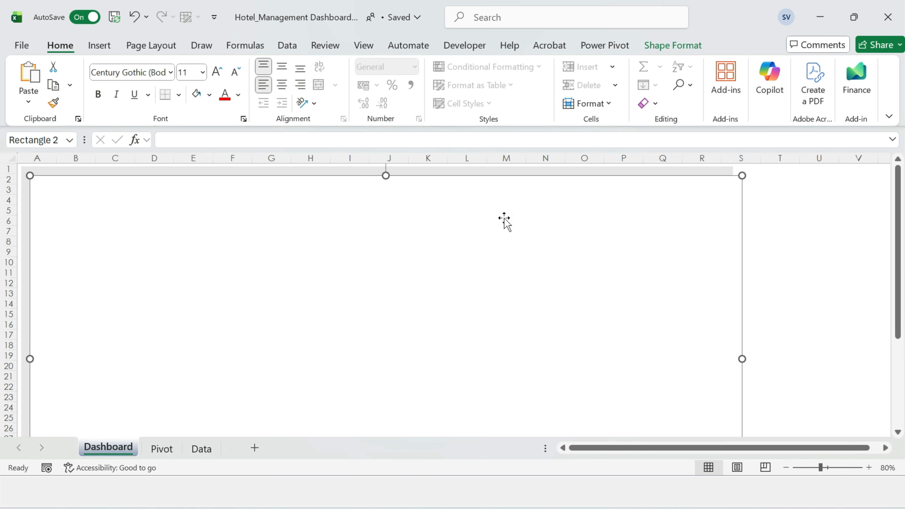
Set the white rectangle's height to 16.25 cm and its width to 32.62 cm.
{"action": "left_click", "coordinate": [673, 45]}
{"action": "left_click", "coordinate": [837, 73]}
{"action": "type", "text": "16.25"}
{"action": "key", "text": "Tab"}
{"action": "type", "text": "32.6"}
{"action": "key", "text": "Return"}
{"action": "left_click", "coordinate": [780, 231]}
{"action": "left_click", "coordinate": [654, 239]}
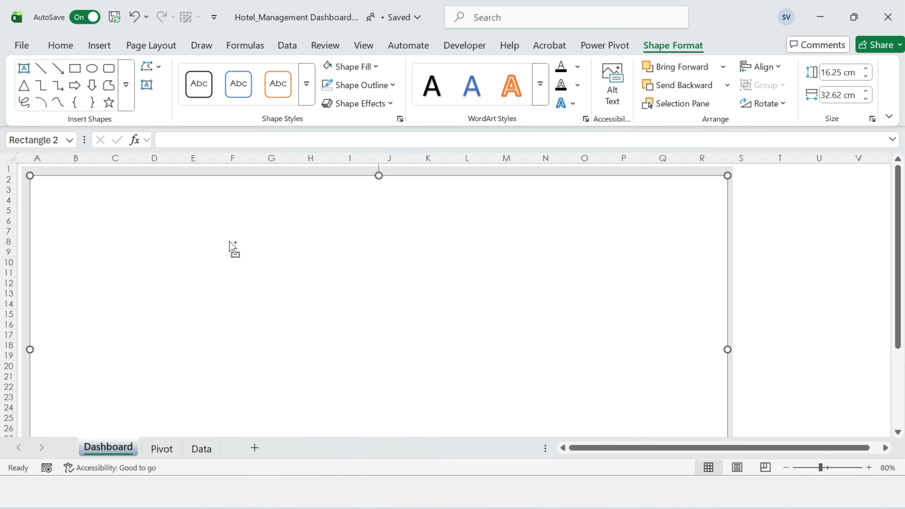
Duplicate the white rectangle and resize the copy to 2 cm high and 31.93 cm wide as a header strip.
{"action": "key", "text": "ctrl+d"}
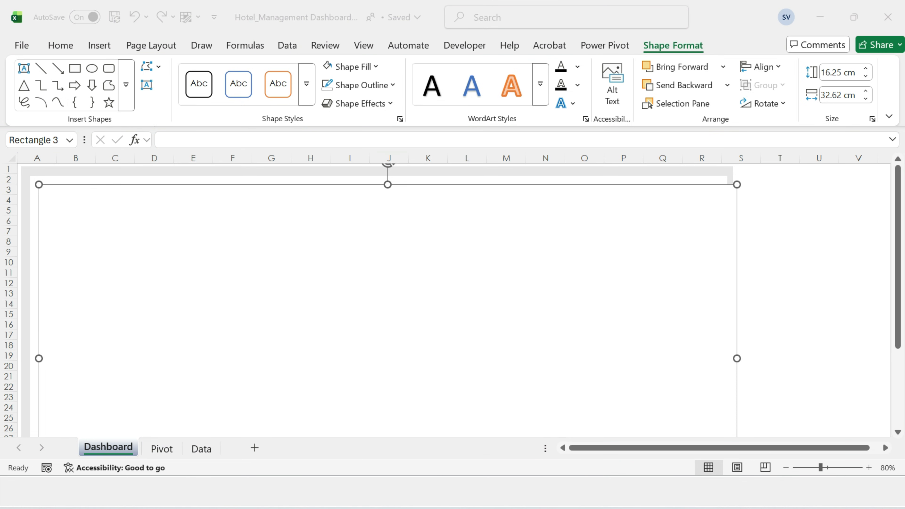
{"action": "left_click", "coordinate": [357, 276]}
{"action": "left_click", "coordinate": [845, 73]}
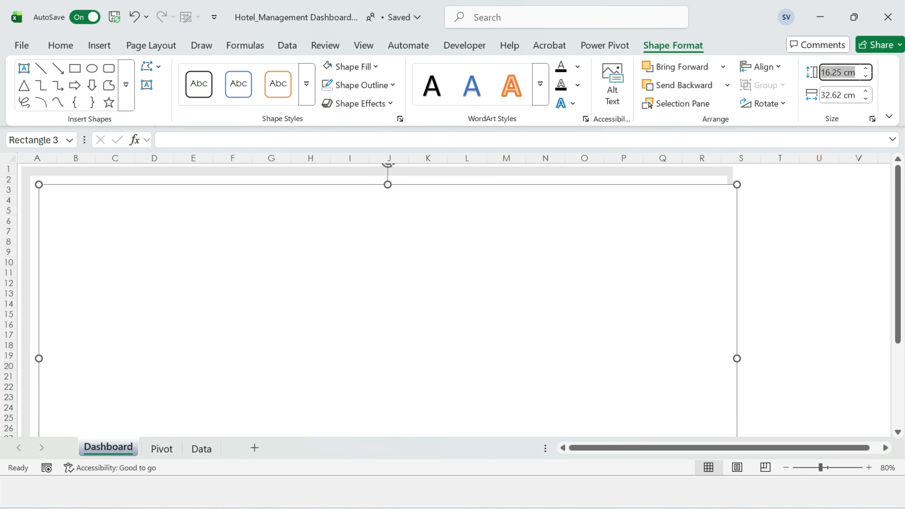
{"action": "key", "text": "Tab"}
{"action": "type", "text": "3"}
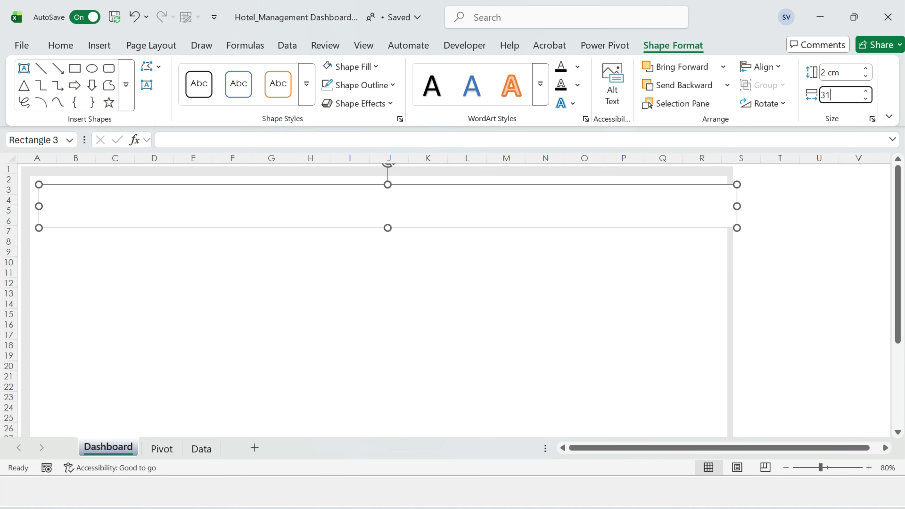
{"action": "key", "text": "Return"}
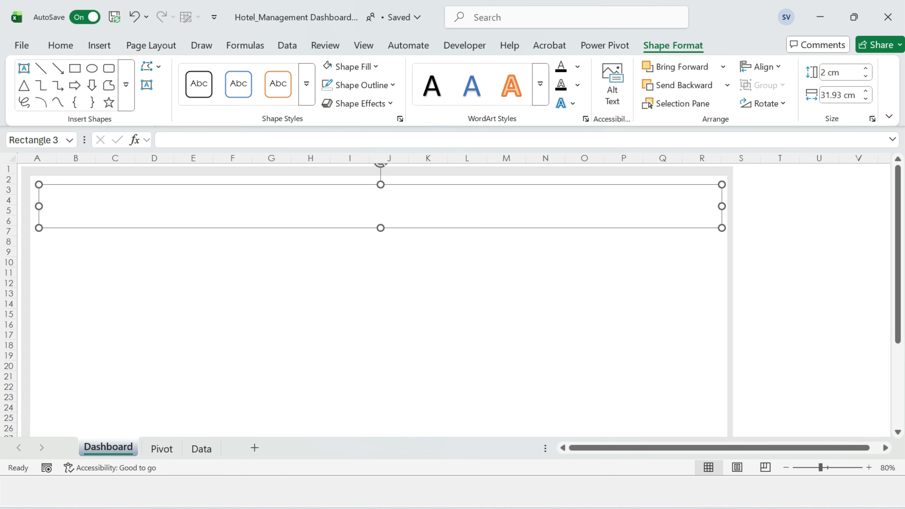
Align the header strip with the top of the white background rectangle and fill it with the standard dark blue.
{"action": "left_click_drag", "start_coordinate": [192, 216], "coordinate": [190, 211]}
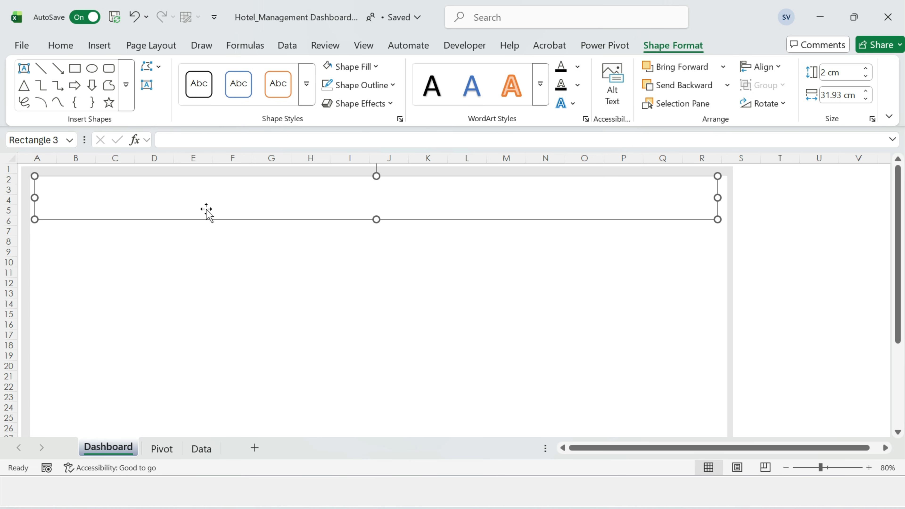
{"action": "left_click", "coordinate": [61, 45]}
{"action": "left_click", "coordinate": [209, 95]}
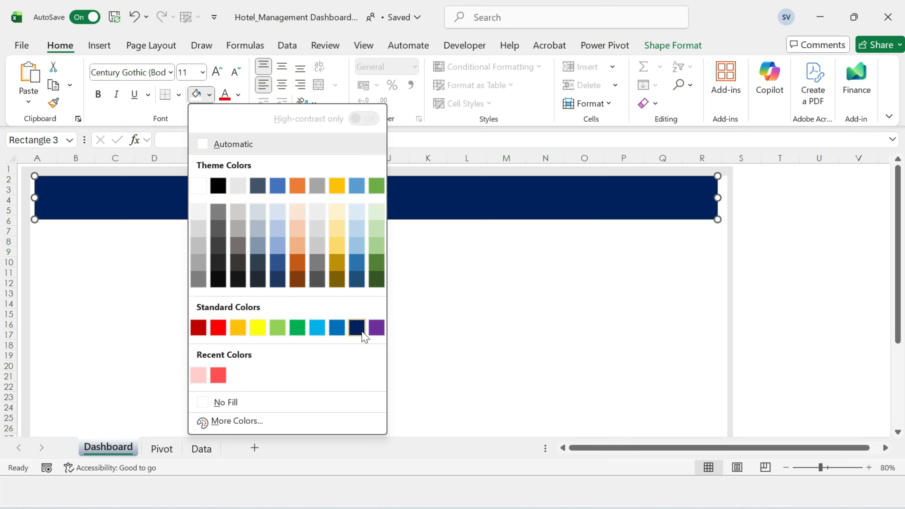
{"action": "left_click", "coordinate": [357, 325]}
{"action": "left_click", "coordinate": [209, 246]}
{"action": "left_click", "coordinate": [204, 201]}
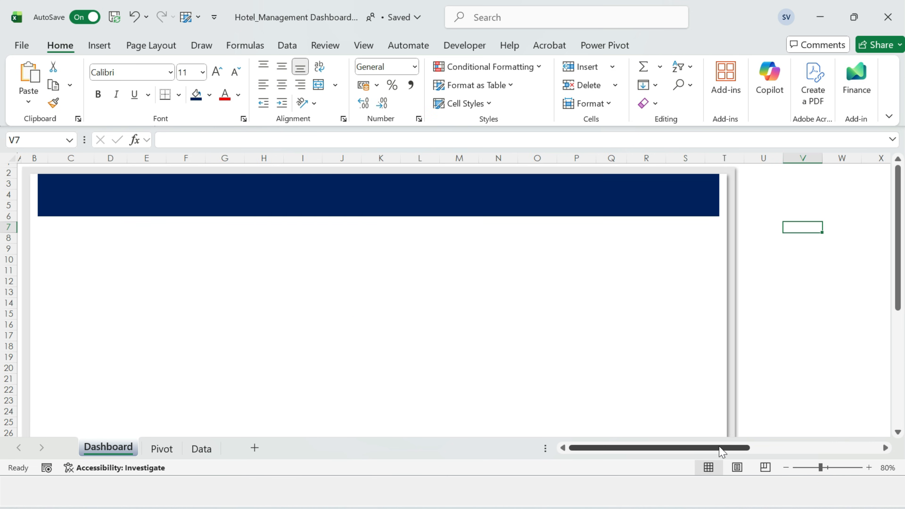
Select the prepared logo, divider line, hotel, refresh and monitor graphics and place them over the blue header strip.
{"action": "left_click_drag", "start_coordinate": [720, 448], "coordinate": [840, 448]}
{"action": "left_click", "coordinate": [551, 237]}
{"action": "left_click", "coordinate": [599, 222], "text": "ctrl"}
{"action": "left_click", "coordinate": [643, 221], "text": "ctrl"}
{"action": "left_click", "coordinate": [691, 219], "text": "ctrl"}
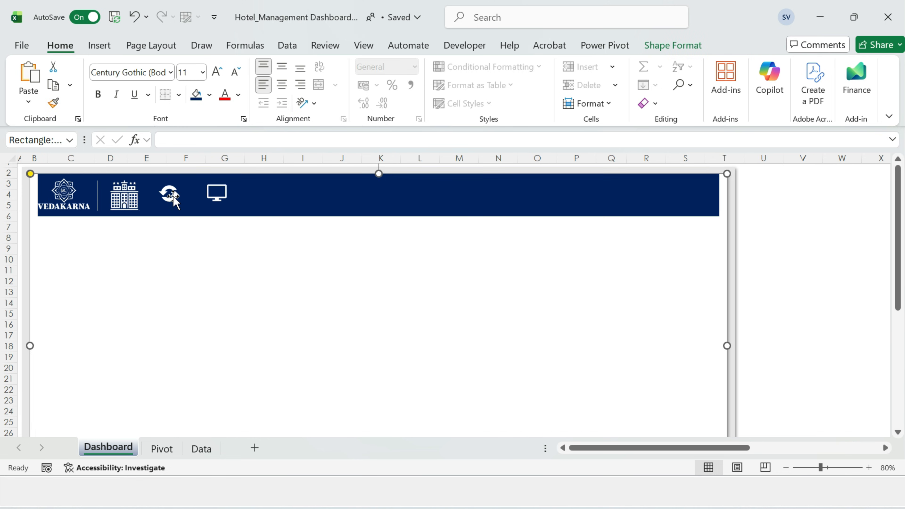
Move the refresh and monitor icons toward the far end of the header, leaving room for a title.
{"action": "left_click", "coordinate": [173, 196]}
{"action": "left_click_drag", "start_coordinate": [226, 212], "coordinate": [642, 209]}
{"action": "right_click", "coordinate": [588, 204]}
{"action": "left_click", "coordinate": [633, 199]}
{"action": "left_click", "coordinate": [802, 238]}
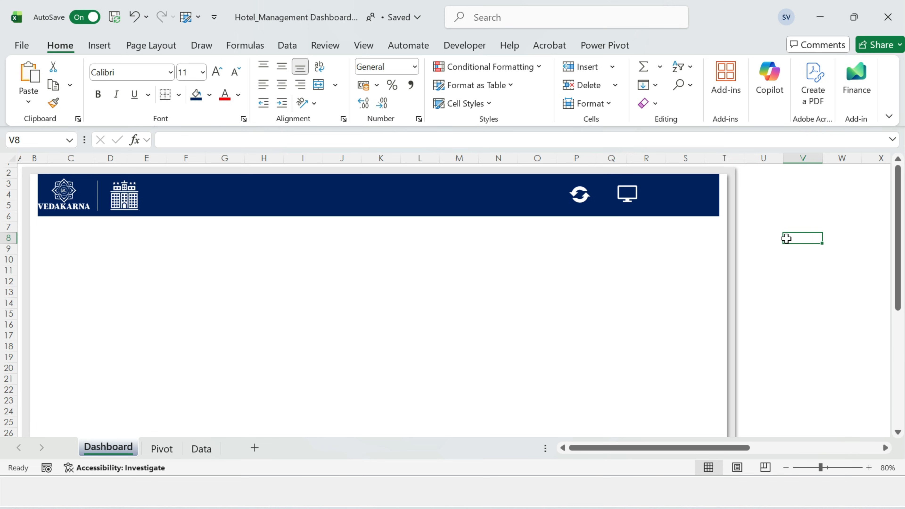
Insert a text box in the header beside the hotel icon and enter the title "Hotel Management Booking Dashboard".
{"action": "left_click", "coordinate": [100, 45]}
{"action": "left_click", "coordinate": [211, 91]}
{"action": "left_click", "coordinate": [235, 167]}
{"action": "left_click", "coordinate": [230, 208]}
{"action": "left_click_drag", "start_coordinate": [156, 185], "coordinate": [509, 222]}
{"action": "type", "text": "Hotel management B"}
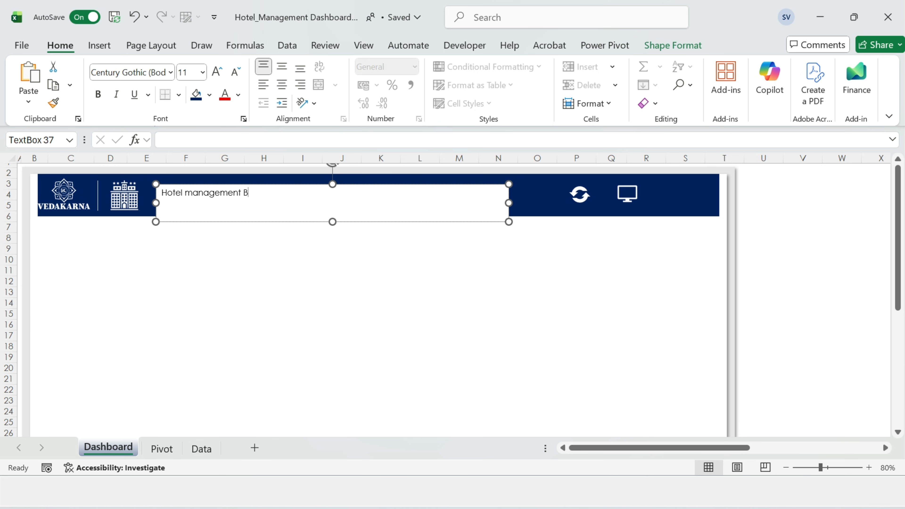
Format the header title text in Calibri with a white font color.
{"action": "key", "text": "ctrl+a"}
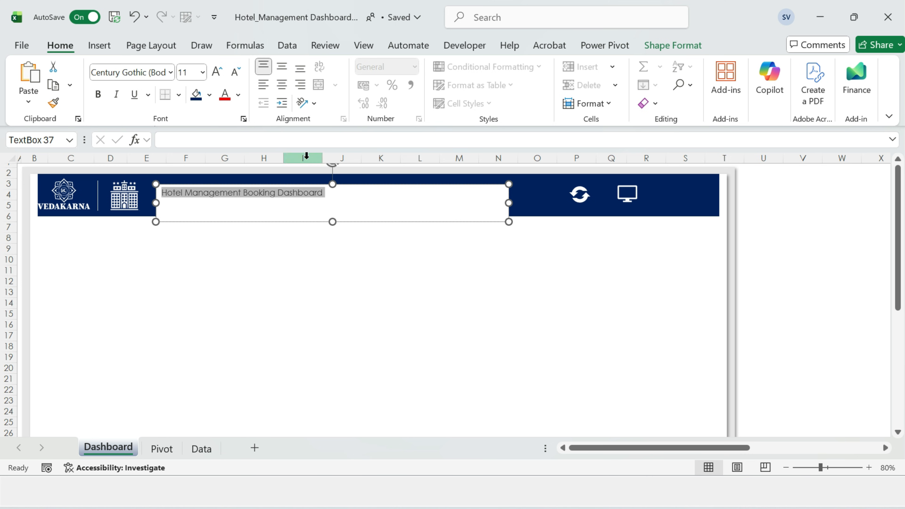
{"action": "left_click", "coordinate": [171, 73]}
{"action": "type", "text": "Calibri"}
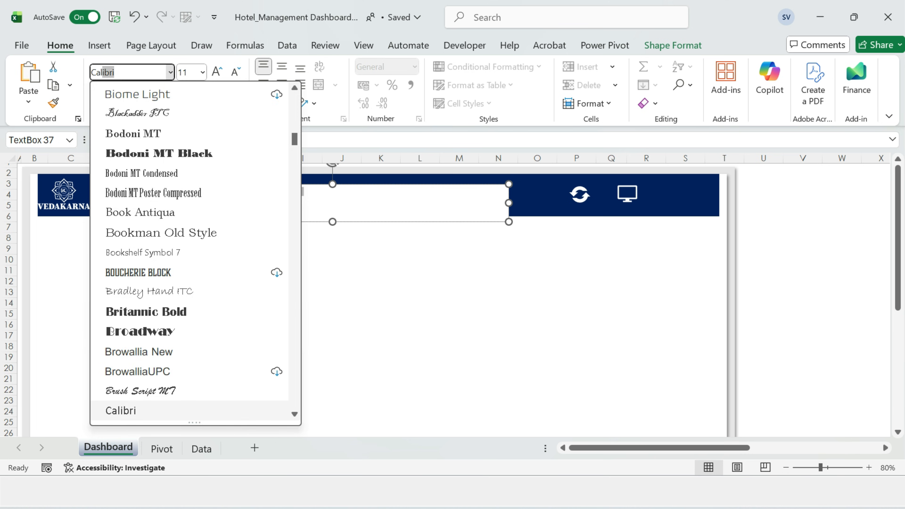
{"action": "key", "text": "Return"}
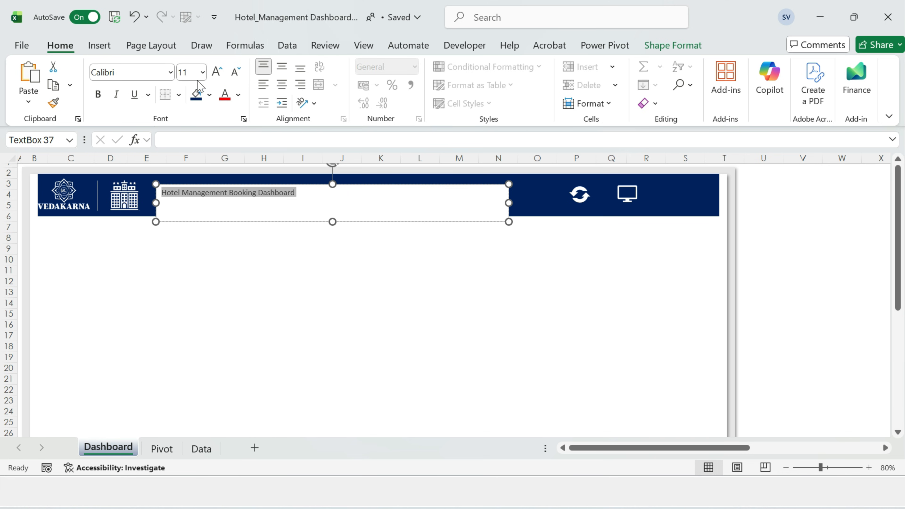
{"action": "left_click", "coordinate": [238, 95]}
{"action": "left_click", "coordinate": [233, 186]}
Remove the fill and the outline from the title text box.
{"action": "left_click", "coordinate": [673, 45]}
{"action": "left_click", "coordinate": [356, 66]}
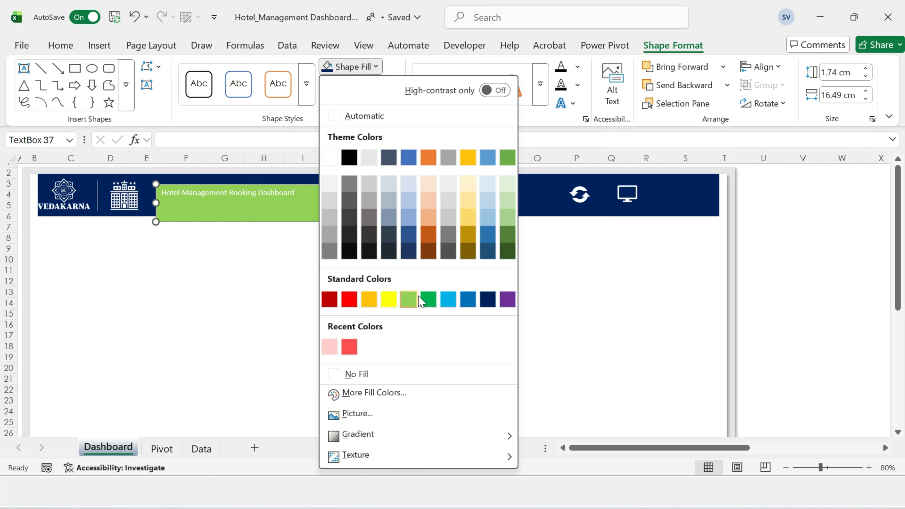
{"action": "left_click", "coordinate": [393, 378]}
{"action": "left_click", "coordinate": [391, 86]}
{"action": "scroll", "coordinate": [446, 271], "scroll_direction": "down", "scroll_amount": 2}
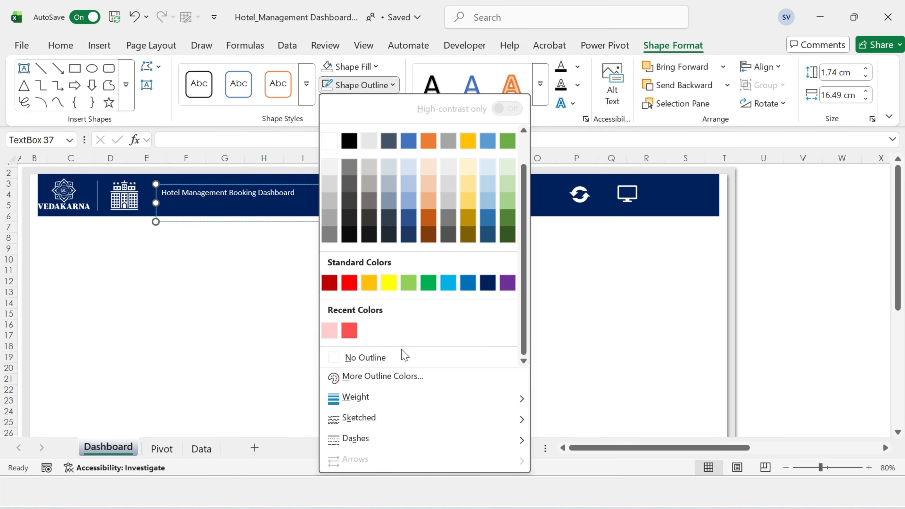
{"action": "left_click", "coordinate": [401, 356]}
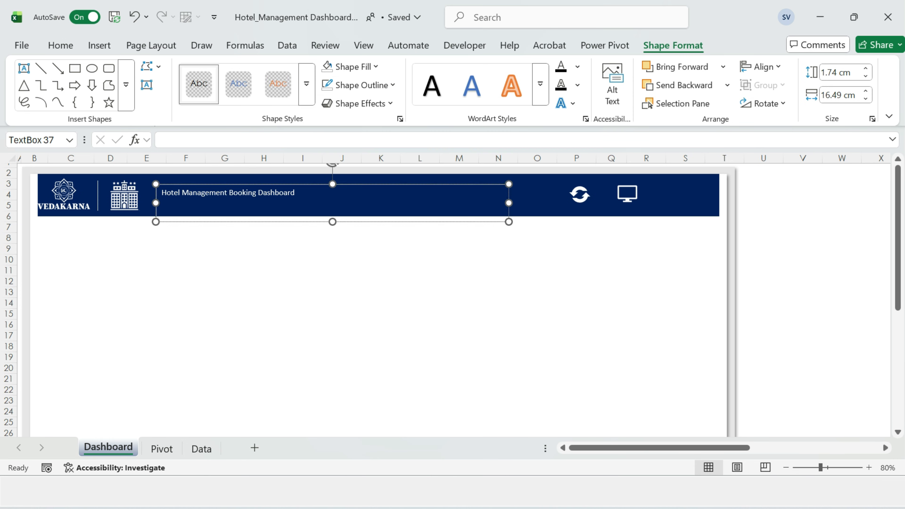
Make the title 32 pt bold, widen its text box to fit one line and center it vertically in the header.
{"action": "left_click", "coordinate": [53, 47]}
{"action": "left_click", "coordinate": [189, 73]}
{"action": "type", "text": "32"}
{"action": "key", "text": "Return"}
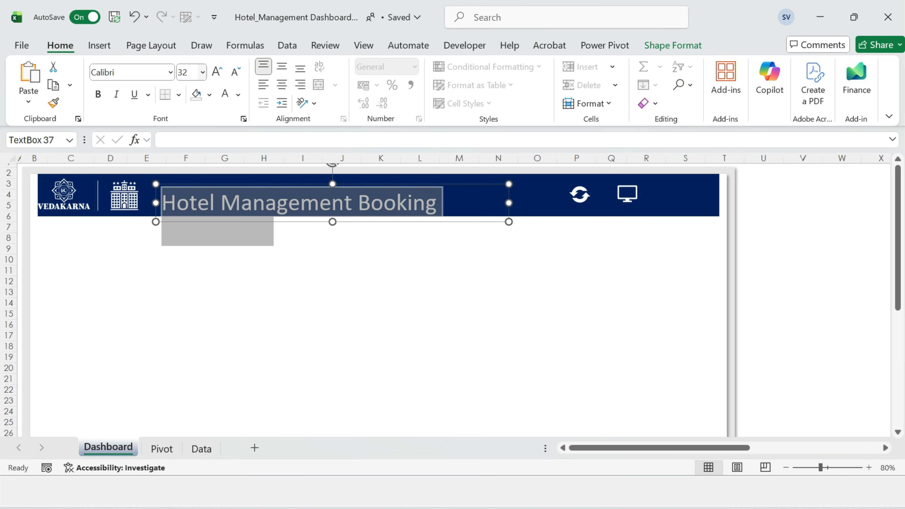
{"action": "key", "text": "ctrl+b"}
{"action": "left_click_drag", "start_coordinate": [533, 202], "coordinate": [550, 202]}
{"action": "left_click_drag", "start_coordinate": [369, 184], "coordinate": [363, 176]}
{"action": "left_click_drag", "start_coordinate": [547, 195], "coordinate": [567, 194]}
Shift the VEDAKARNA logo and the divider line slightly inward from the header's edge.
{"action": "left_click", "coordinate": [781, 258]}
{"action": "left_click_drag", "start_coordinate": [71, 194], "coordinate": [100, 192]}
{"action": "left_click", "coordinate": [101, 196]}
{"action": "left_click", "coordinate": [822, 189]}
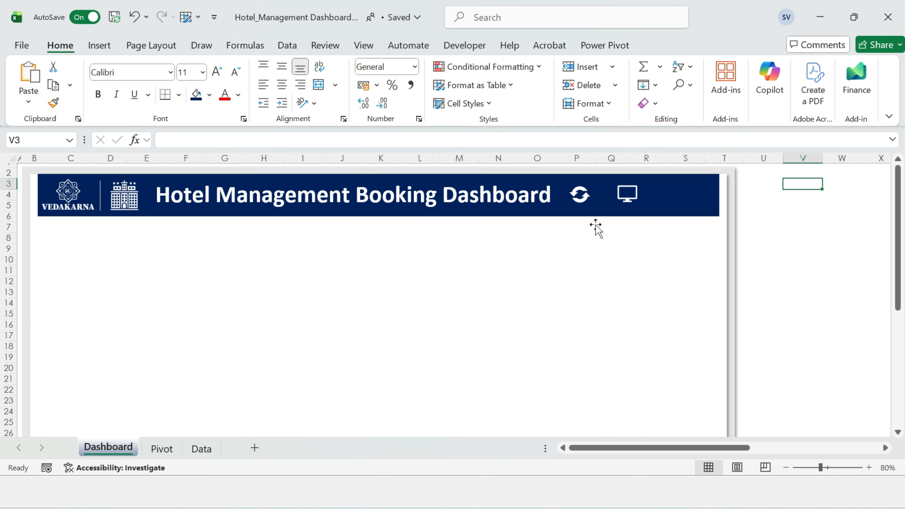
Duplicate the large white background panel and move the copy below the header strip.
{"action": "left_click", "coordinate": [88, 305]}
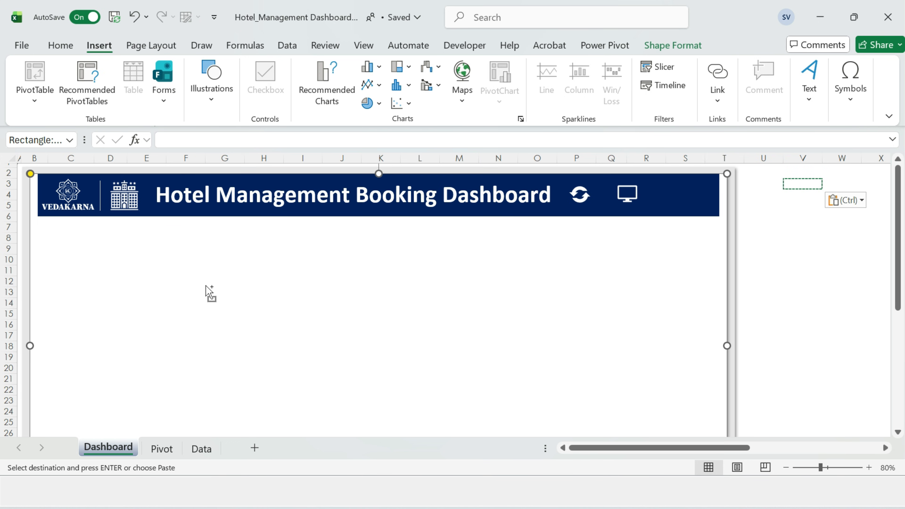
{"action": "key", "text": "ctrl+c"}
{"action": "key", "text": "ctrl+v"}
{"action": "left_click_drag", "start_coordinate": [185, 272], "coordinate": [190, 324]}
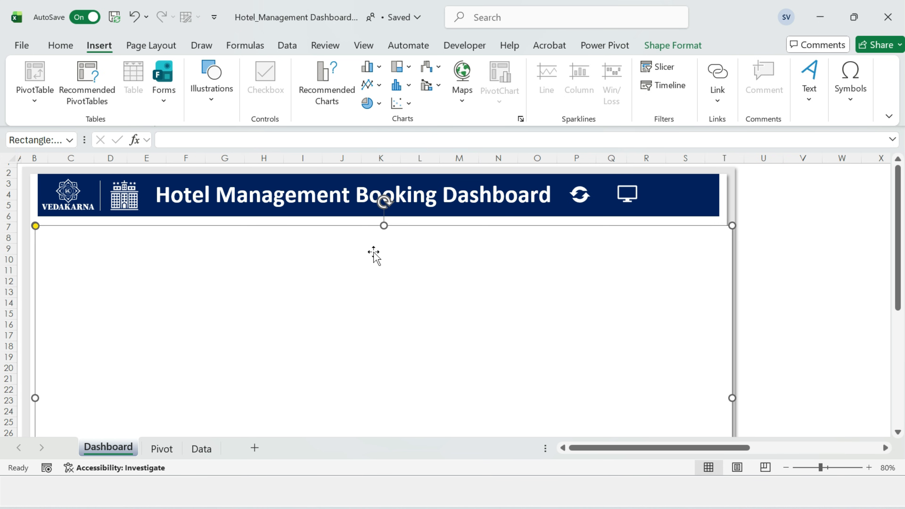
{"action": "left_click", "coordinate": [216, 300]}
Resize the white copy to 1.71 cm high and 30.56 cm wide and position it directly beneath the header.
{"action": "left_click", "coordinate": [673, 46]}
{"action": "left_click", "coordinate": [866, 69]}
{"action": "key", "text": "Tab"}
{"action": "type", "text": "30.56"}
{"action": "key", "text": "Return"}
{"action": "left_click", "coordinate": [841, 239]}
{"action": "left_click", "coordinate": [349, 259]}
{"action": "left_click_drag", "start_coordinate": [268, 255], "coordinate": [273, 248]}
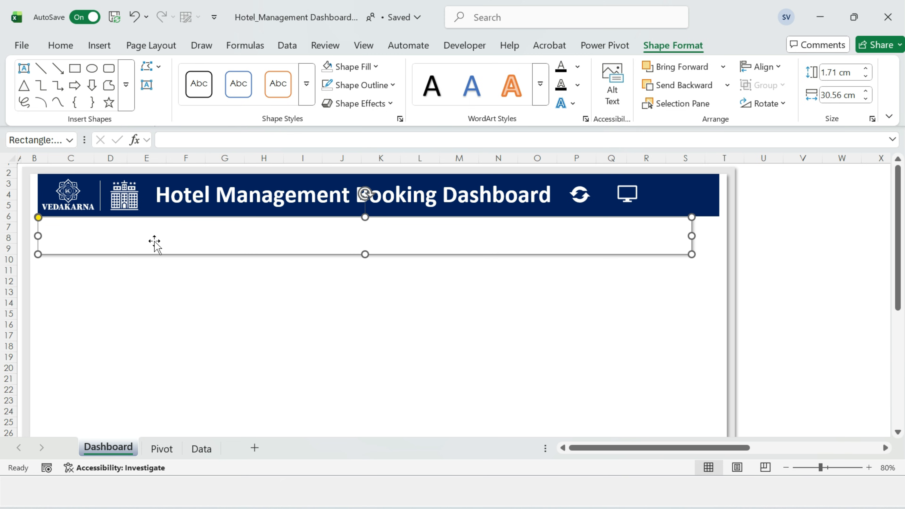
Duplicate the white strip, make the copy 1 cm high and place it along the strip's lower edge without a shadow.
{"action": "key", "text": "ctrl+d"}
{"action": "left_click_drag", "start_coordinate": [375, 230], "coordinate": [376, 239]}
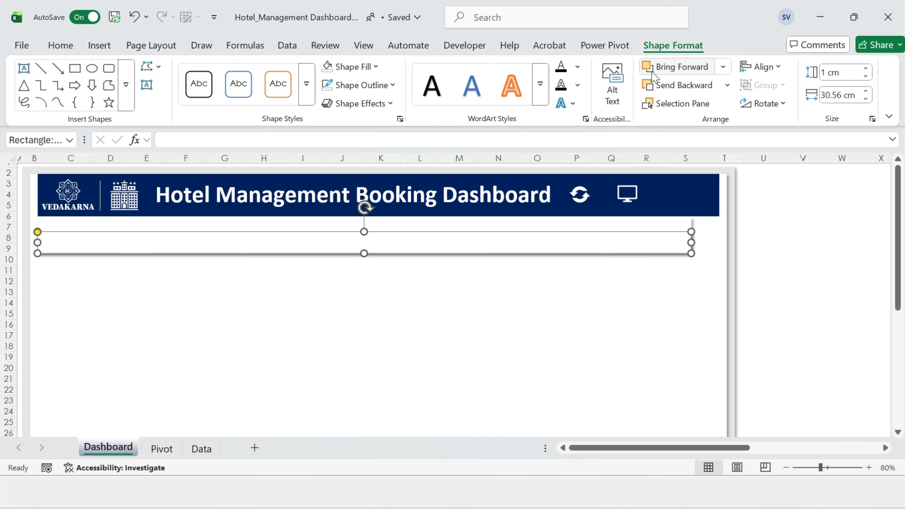
{"action": "left_click", "coordinate": [358, 103]}
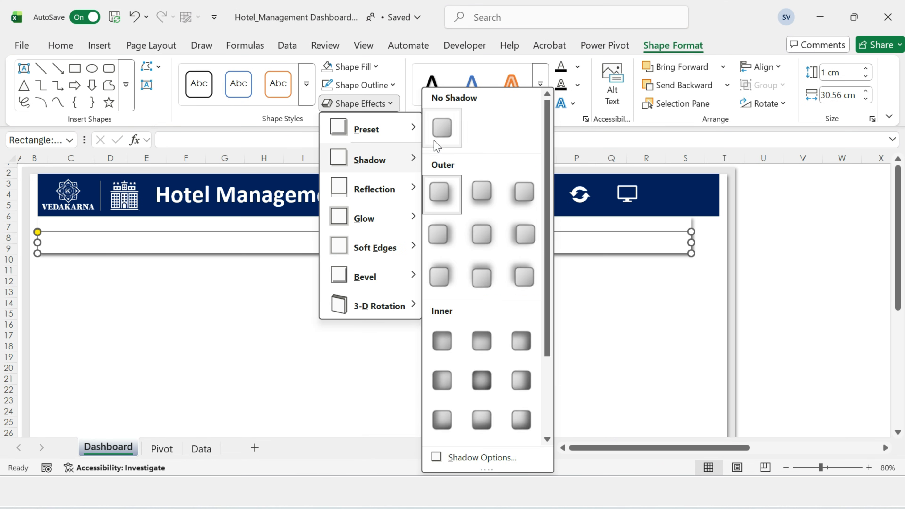
{"action": "left_click", "coordinate": [345, 235]}
Reduce the narrow strip's height slightly and fill it with the standard dark blue.
{"action": "left_click_drag", "start_coordinate": [364, 231], "coordinate": [364, 235]}
{"action": "left_click", "coordinate": [60, 46]}
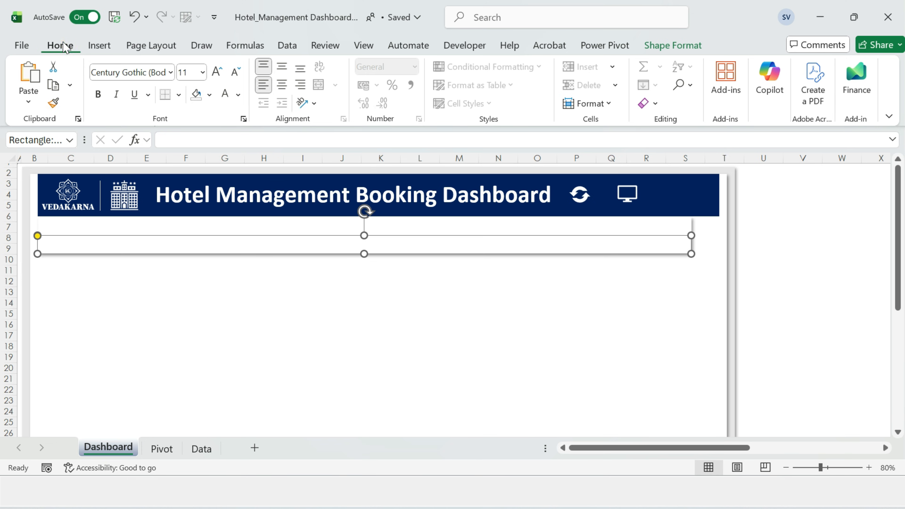
{"action": "left_click", "coordinate": [209, 95]}
{"action": "left_click", "coordinate": [357, 328]}
Duplicate the title text box onto the narrow blue bar, set its text to 14 pt and shrink it to a small label.
{"action": "left_click", "coordinate": [170, 249]}
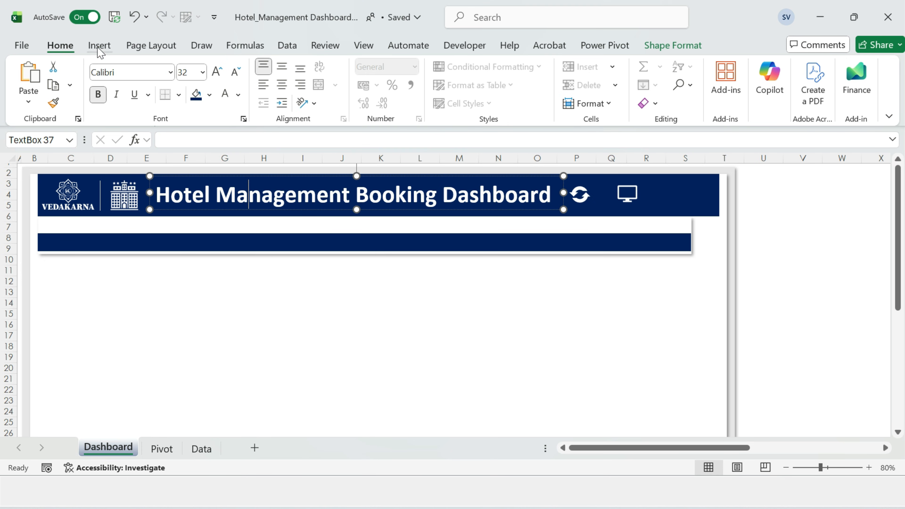
{"action": "key", "text": "ctrl+d"}
{"action": "left_click_drag", "start_coordinate": [330, 220], "coordinate": [259, 258]}
{"action": "type", "text": "14"}
{"action": "key", "text": "Return"}
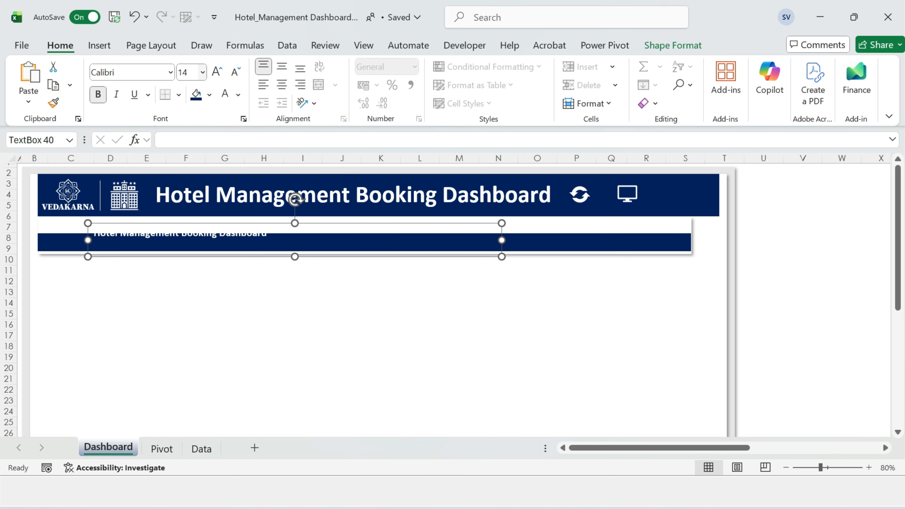
{"action": "left_click_drag", "start_coordinate": [295, 224], "coordinate": [295, 249]}
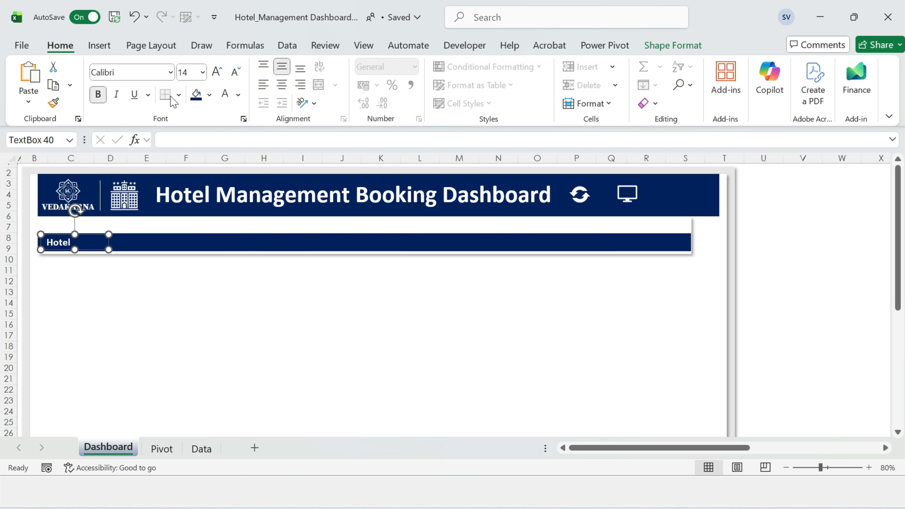
Link the small label to Pivot!A4, format its text as 14 pt white and widen it to fit the hotel name.
{"action": "left_click", "coordinate": [194, 138]}
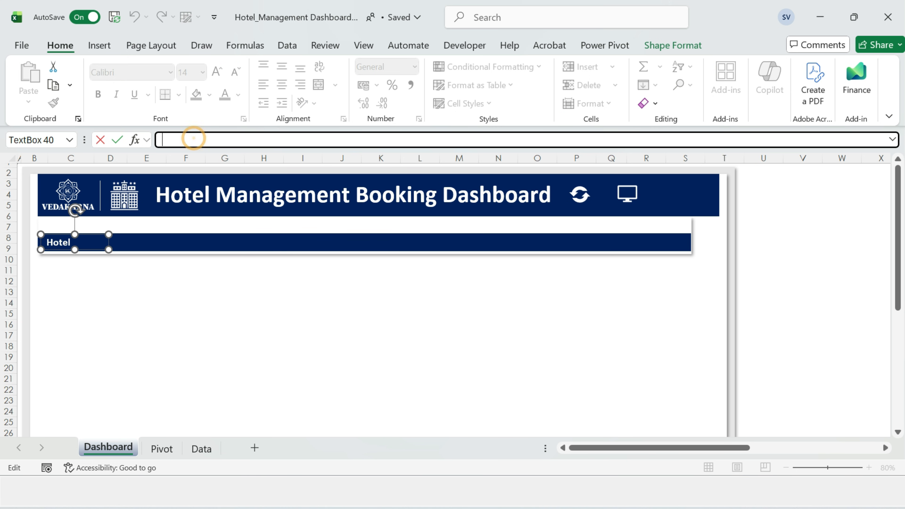
{"action": "left_click", "coordinate": [170, 451]}
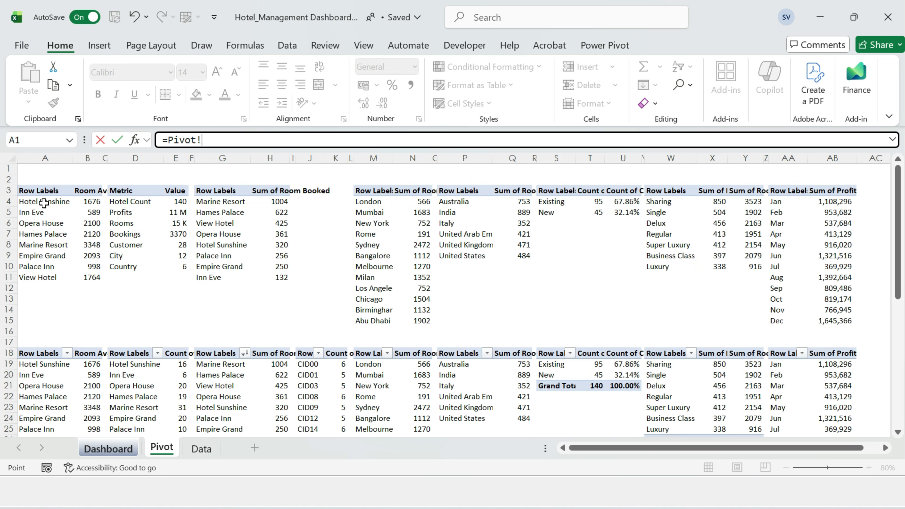
{"action": "key", "text": "Return"}
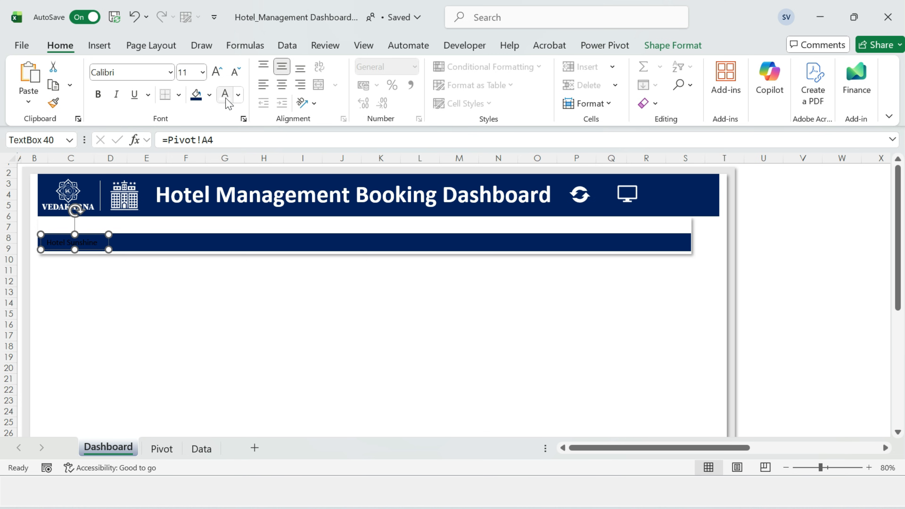
{"action": "left_click", "coordinate": [81, 243]}
{"action": "left_click", "coordinate": [215, 72]}
{"action": "left_click_drag", "start_coordinate": [111, 252], "coordinate": [125, 254]}
Duplicate the hotel name label and link the copy to Pivot!B4 for the room count.
{"action": "key", "text": "ctrl+d"}
{"action": "left_click", "coordinate": [162, 449]}
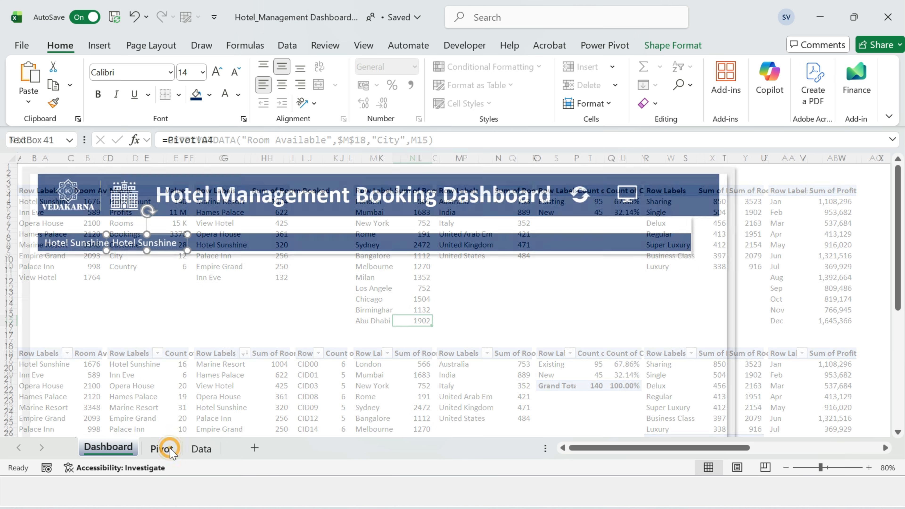
{"action": "left_click", "coordinate": [108, 447]}
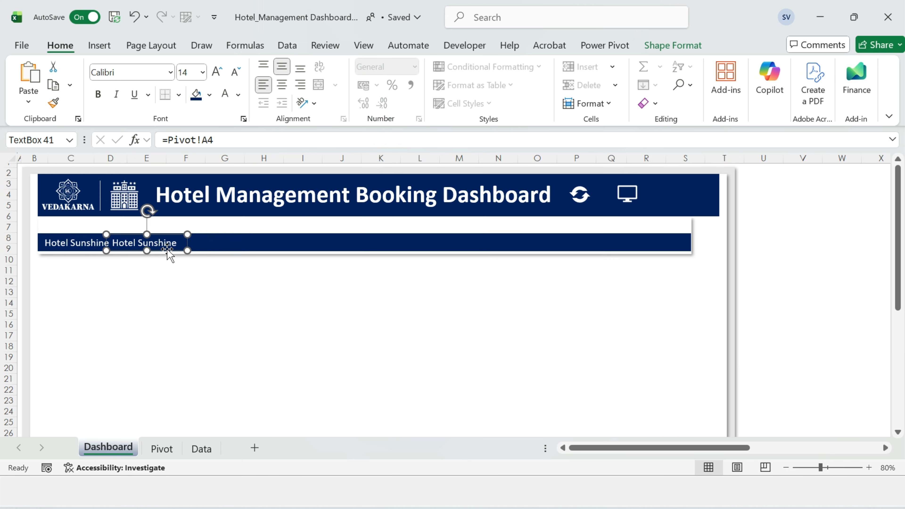
{"action": "left_click", "coordinate": [208, 140]}
{"action": "type", "text": "B"}
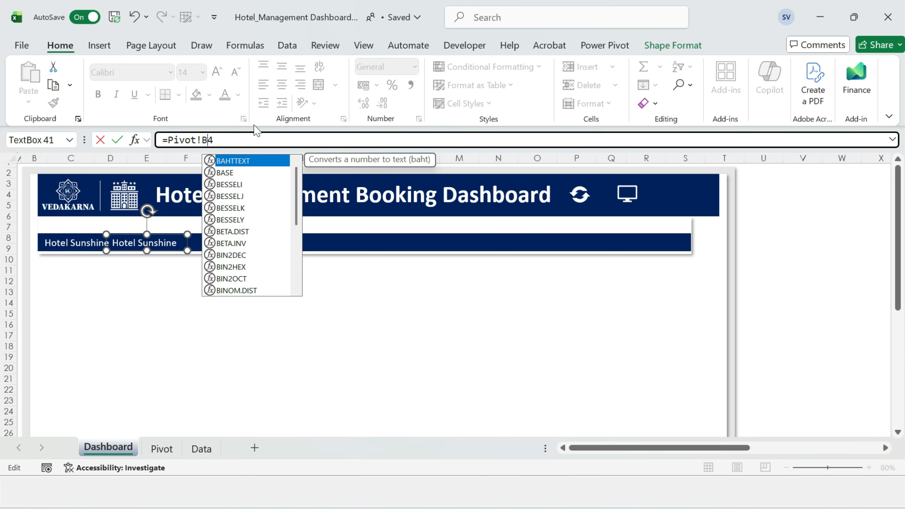
{"action": "key", "text": "Return"}
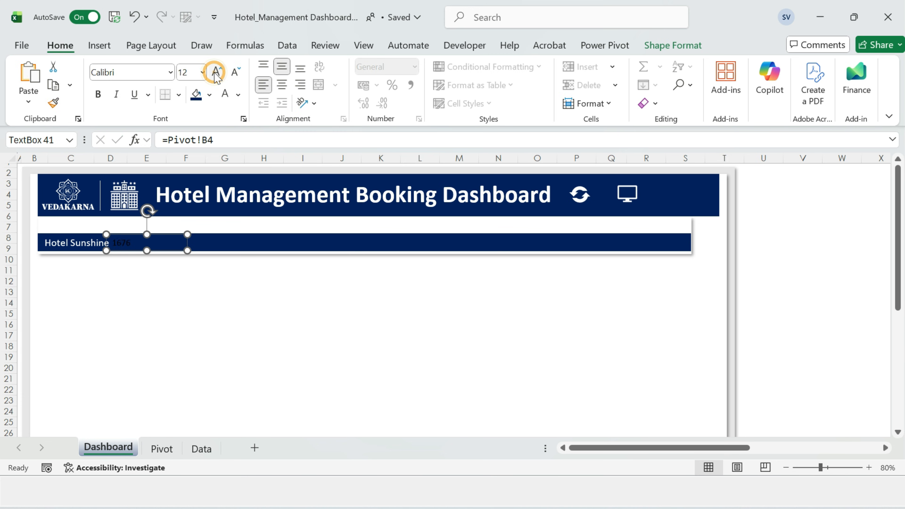
Add linked name and room count labels along the bar for hotels Inn Eve through Palace Inn, with the heading "Room Available by Hotel Name" above.
{"action": "left_click_drag", "start_coordinate": [134, 243], "coordinate": [236, 242]}
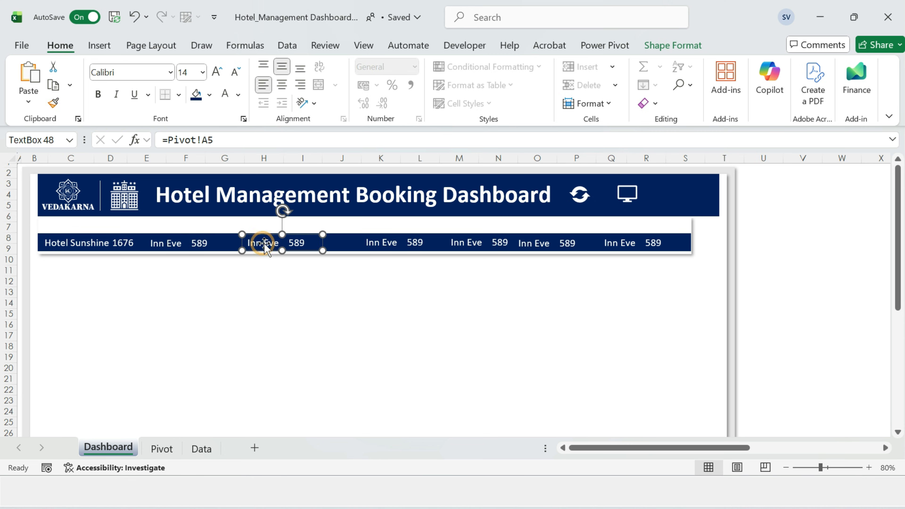
{"action": "left_click", "coordinate": [479, 244]}
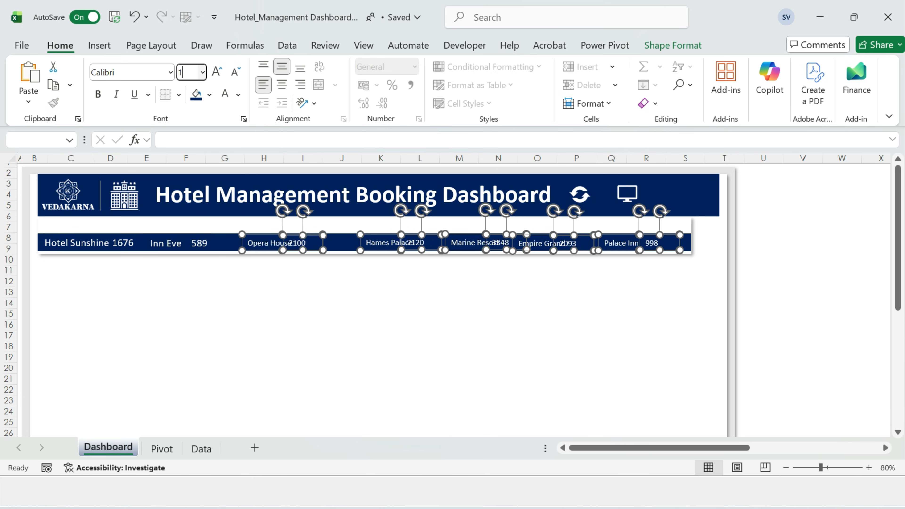
{"action": "left_click", "coordinate": [213, 250]}
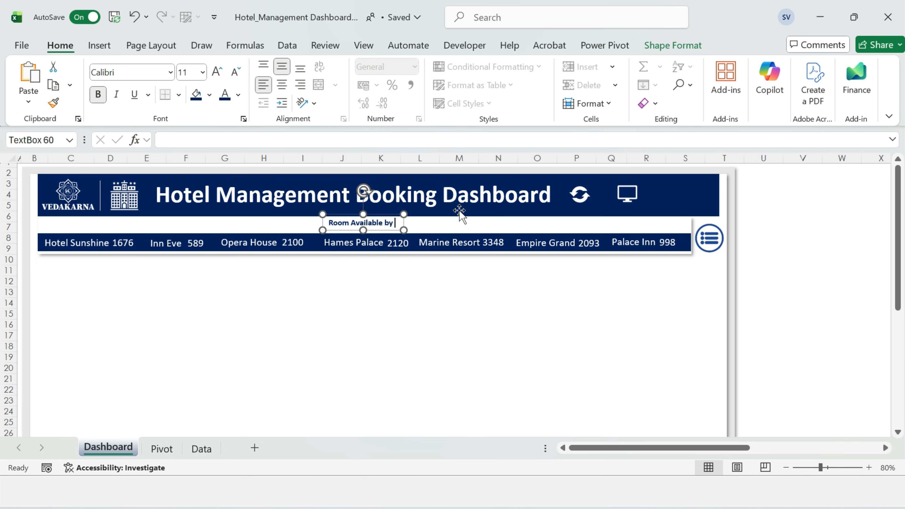
Duplicate the blue header rectangle as a card 1.49 cm high and 4.8 cm wide, placed below the start of the hotel bar.
{"action": "left_click", "coordinate": [658, 204]}
{"action": "left_click_drag", "start_coordinate": [585, 209], "coordinate": [417, 282]}
{"action": "type", "text": "1.49"}
{"action": "key", "text": "Tab"}
{"action": "type", "text": "4.8"}
{"action": "key", "text": "Return"}
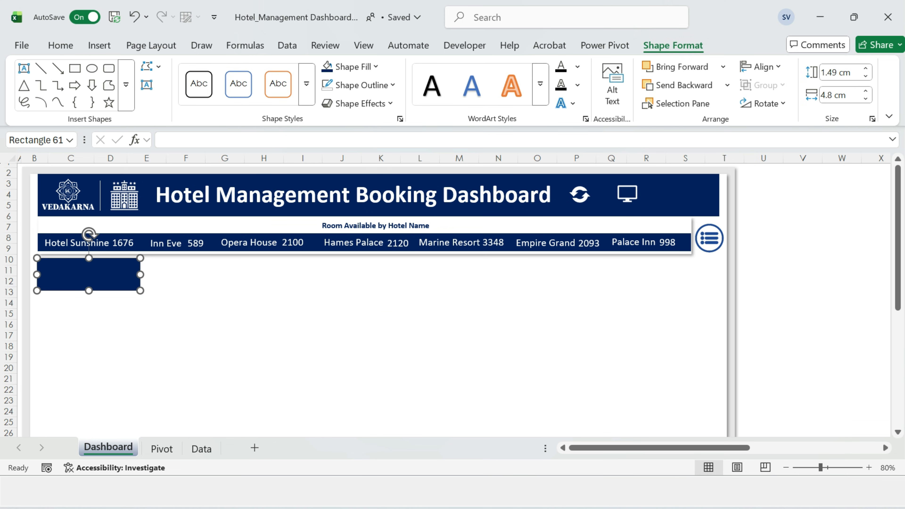
Duplicate the blue card downward to form a column of six cards along the edge of the white background.
{"action": "left_click_drag", "start_coordinate": [113, 279], "coordinate": [108, 310]}
{"action": "left_click_drag", "start_coordinate": [108, 309], "coordinate": [107, 349]}
{"action": "left_click_drag", "start_coordinate": [108, 349], "coordinate": [109, 387]}
{"action": "scroll", "coordinate": [164, 370], "scroll_direction": "down", "scroll_amount": 3}
{"action": "left_click_drag", "start_coordinate": [109, 285], "coordinate": [118, 383]}
{"action": "scroll", "coordinate": [122, 300], "scroll_direction": "up", "scroll_amount": 2}
{"action": "scroll", "coordinate": [123, 300], "scroll_direction": "down", "scroll_amount": 2}
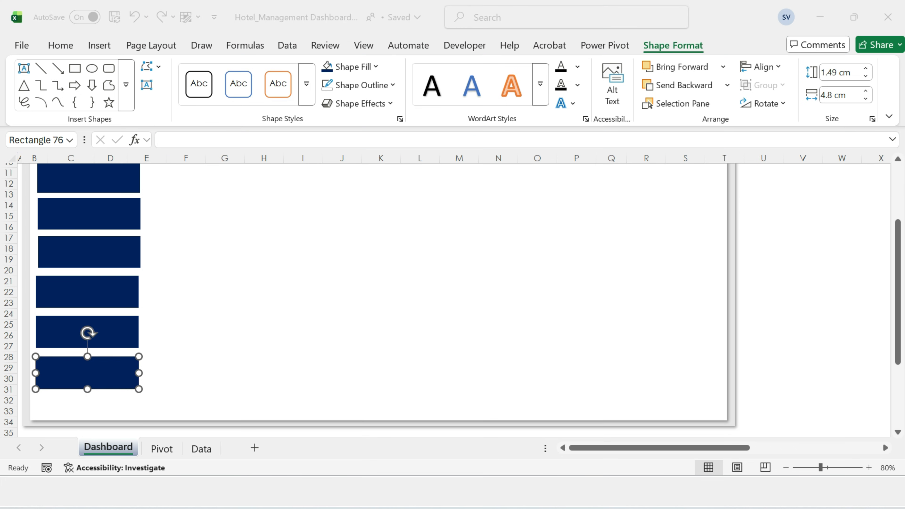
Duplicate the lowest blue card downward to add a seventh card at the end of the column.
{"action": "scroll", "coordinate": [89, 263], "scroll_direction": "up", "scroll_amount": 2}
{"action": "scroll", "coordinate": [121, 376], "scroll_direction": "down", "scroll_amount": 2}
{"action": "left_click_drag", "start_coordinate": [103, 369], "coordinate": [104, 391]}
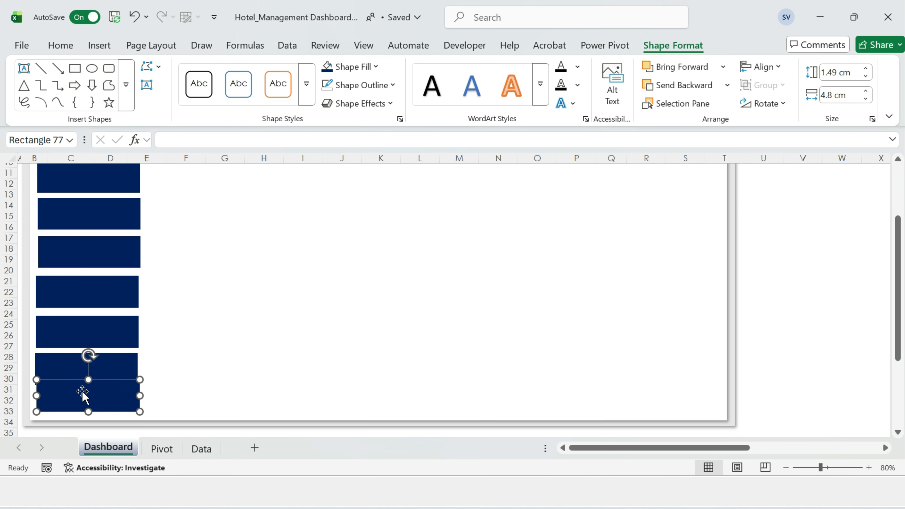
Select all seven blue cards and distribute them vertically for equal spacing.
{"action": "left_click", "coordinate": [109, 364], "text": "ctrl"}
{"action": "left_click", "coordinate": [114, 331], "text": "ctrl"}
{"action": "left_click", "coordinate": [117, 294], "text": "ctrl"}
{"action": "left_click", "coordinate": [121, 257], "text": "ctrl"}
{"action": "scroll", "coordinate": [121, 257], "scroll_direction": "up", "scroll_amount": 2}
{"action": "left_click", "coordinate": [120, 280], "text": "ctrl"}
{"action": "left_click", "coordinate": [121, 244], "text": "ctrl"}
{"action": "left_click", "coordinate": [781, 68]}
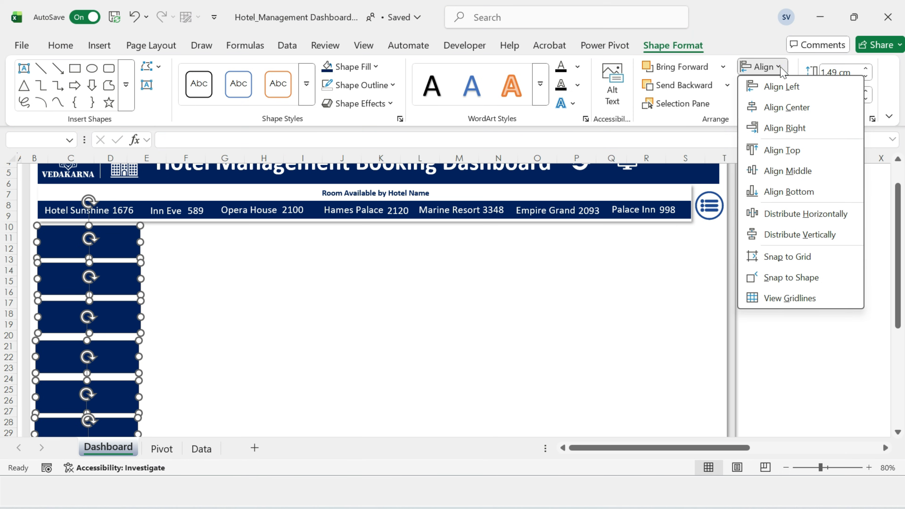
{"action": "left_click", "coordinate": [805, 214]}
{"action": "left_click", "coordinate": [766, 67]}
{"action": "left_click", "coordinate": [821, 234]}
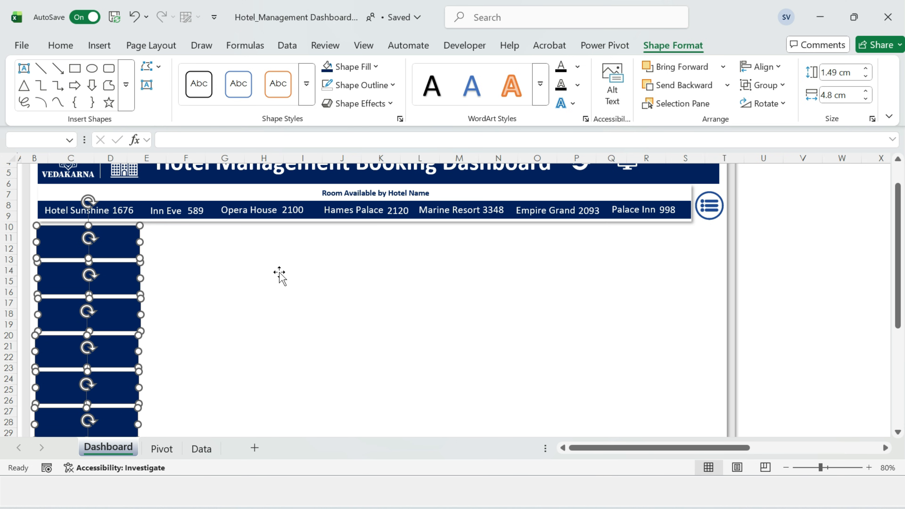
{"action": "left_click", "coordinate": [817, 293]}
{"action": "scroll", "coordinate": [779, 282], "scroll_direction": "up", "scroll_amount": 1}
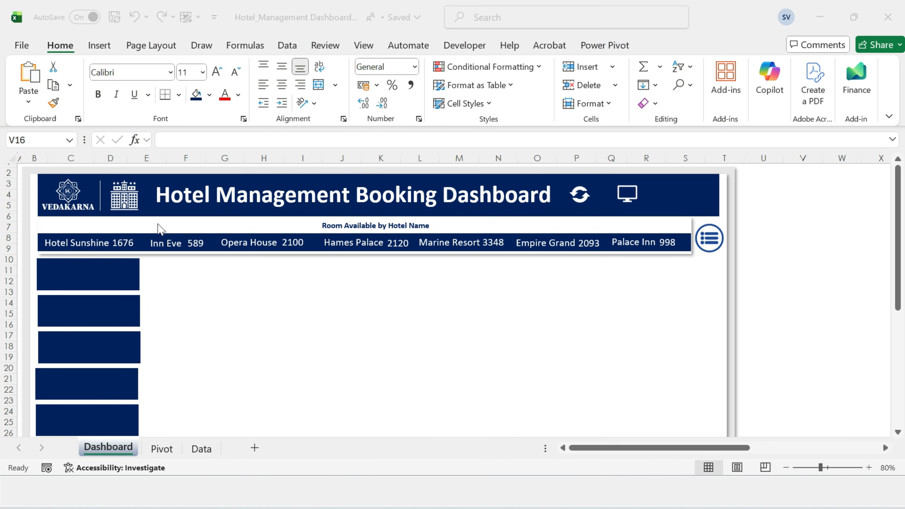
Select the white icons stored beside the dashboard and place them over the column of blue cards.
{"action": "left_click_drag", "start_coordinate": [666, 449], "coordinate": [796, 449]}
{"action": "left_click", "coordinate": [717, 248]}
{"action": "left_click", "coordinate": [715, 273], "text": "ctrl"}
{"action": "left_click", "coordinate": [718, 332], "text": "ctrl"}
{"action": "left_click", "coordinate": [719, 359], "text": "ctrl"}
{"action": "left_click", "coordinate": [717, 384], "text": "ctrl"}
{"action": "left_click", "coordinate": [716, 410], "text": "ctrl"}
{"action": "left_click", "coordinate": [715, 297], "text": "ctrl"}
{"action": "left_click", "coordinate": [716, 327], "text": "ctrl"}
Select the blue cards and align them to the left so their edges line up.
{"action": "scroll", "coordinate": [792, 269], "scroll_direction": "down", "scroll_amount": 2}
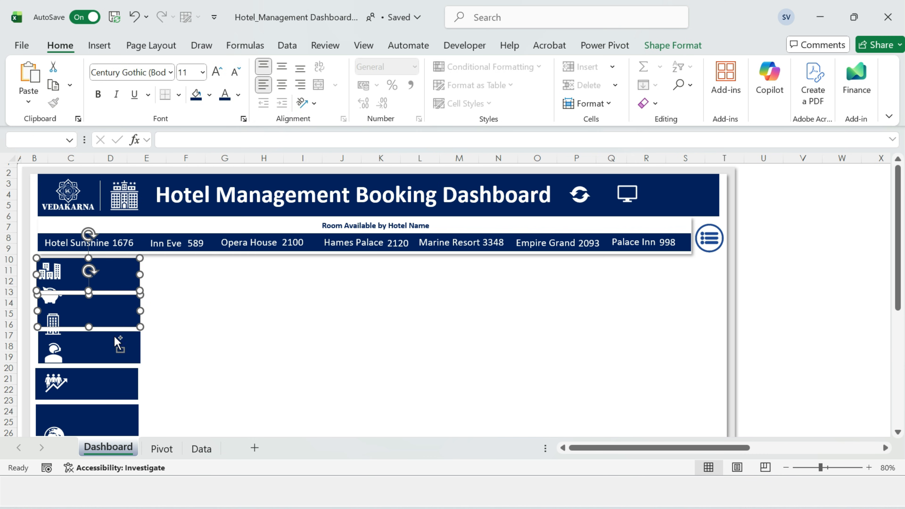
{"action": "scroll", "coordinate": [107, 307], "scroll_direction": "down", "scroll_amount": 3}
{"action": "left_click", "coordinate": [673, 45]}
{"action": "left_click", "coordinate": [763, 66]}
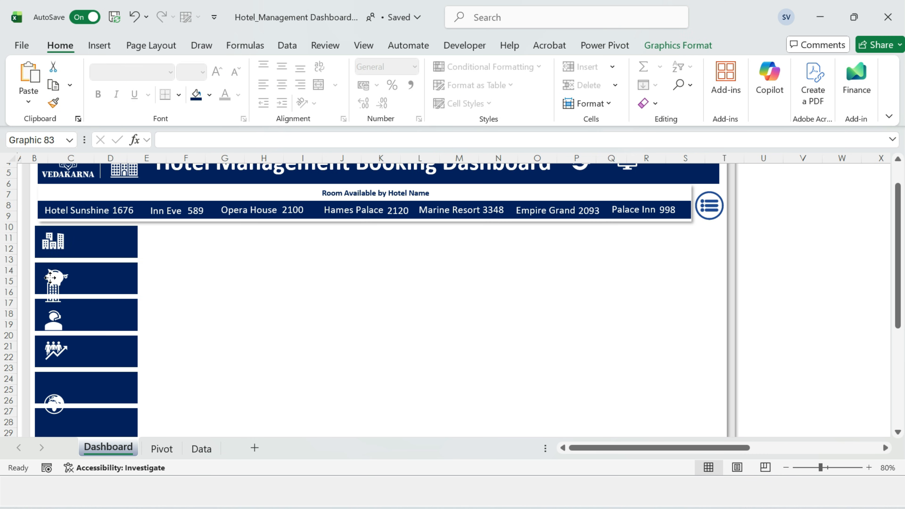
Reposition the white icons so each blue card holds one, with the road and globe icons on the last two cards.
{"action": "left_click", "coordinate": [58, 364]}
{"action": "left_click_drag", "start_coordinate": [58, 365], "coordinate": [57, 386]}
{"action": "left_click_drag", "start_coordinate": [54, 320], "coordinate": [53, 353]}
{"action": "key", "text": "ctrl+z"}
{"action": "left_click_drag", "start_coordinate": [82, 314], "coordinate": [51, 370]}
{"action": "left_click", "coordinate": [161, 313]}
{"action": "scroll", "coordinate": [160, 313], "scroll_direction": "down", "scroll_amount": 1}
{"action": "scroll", "coordinate": [186, 324], "scroll_direction": "down", "scroll_amount": 2}
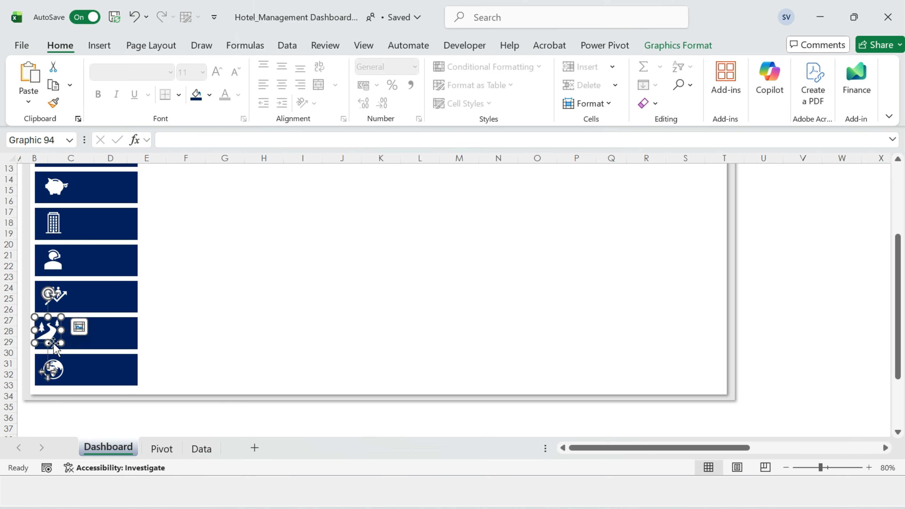
Duplicate the Hotel Sunshine label onto the first card and link the copy to Pivot!D4.
{"action": "scroll", "coordinate": [243, 319], "scroll_direction": "up", "scroll_amount": 4}
{"action": "left_click", "coordinate": [135, 243]}
{"action": "left_click_drag", "start_coordinate": [135, 243], "coordinate": [161, 268]}
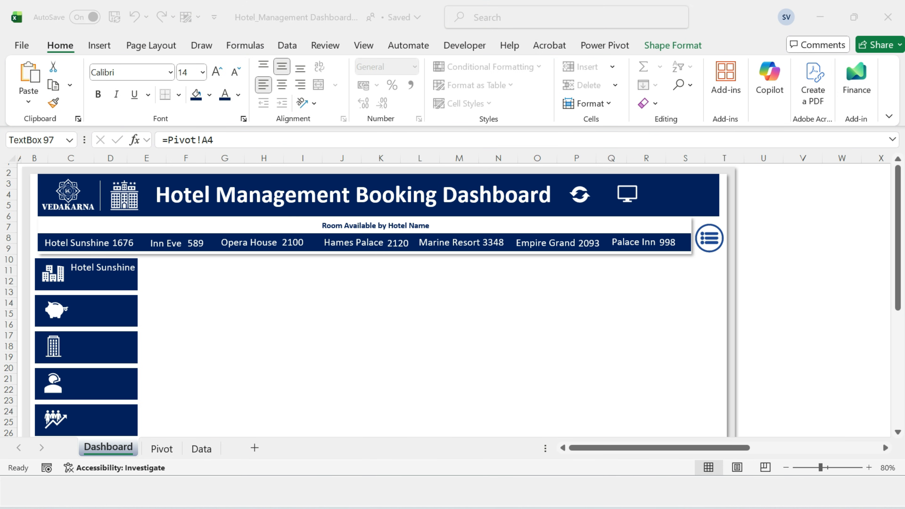
{"action": "left_click", "coordinate": [121, 271]}
{"action": "left_click_drag", "start_coordinate": [228, 140], "coordinate": [87, 136]}
{"action": "type", "text": "="}
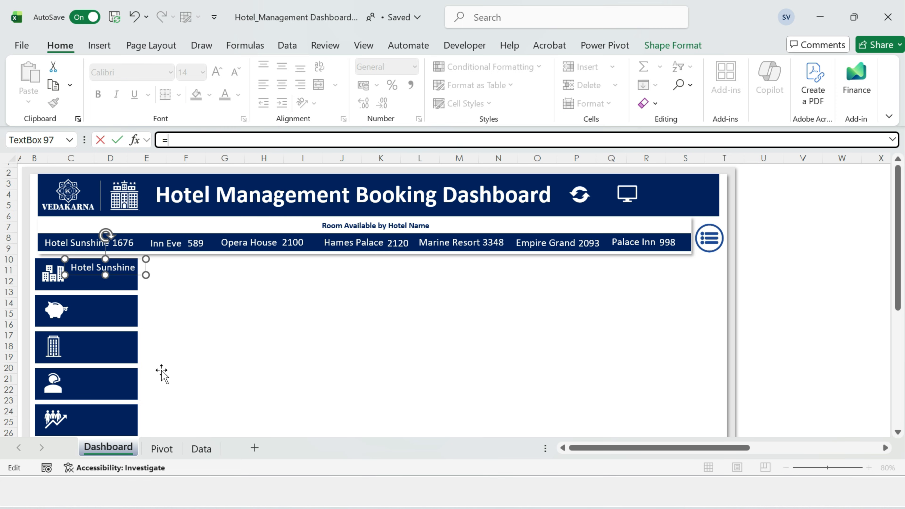
{"action": "left_click", "coordinate": [165, 449]}
{"action": "left_click", "coordinate": [139, 202]}
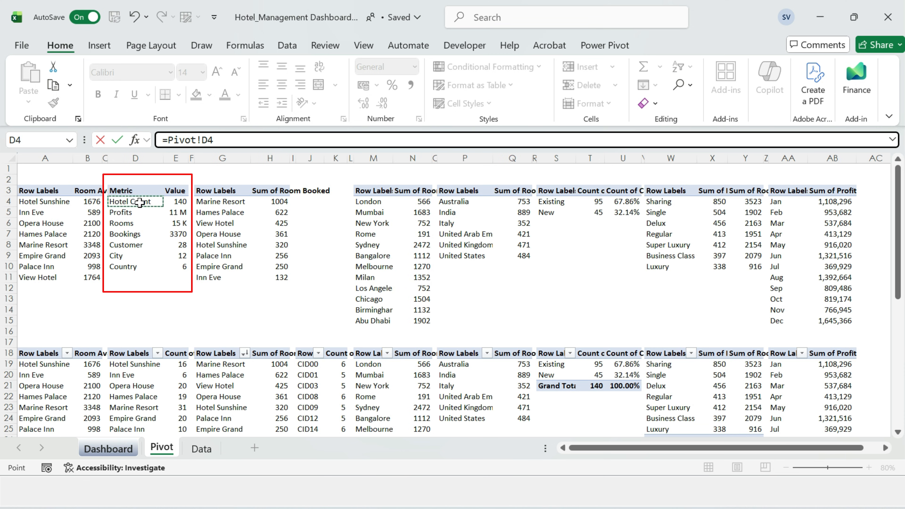
{"action": "key", "text": "Return"}
Duplicate the Hotel Count label and link the copy to Pivot!E4 for the count value.
{"action": "key", "text": "ctrl+d"}
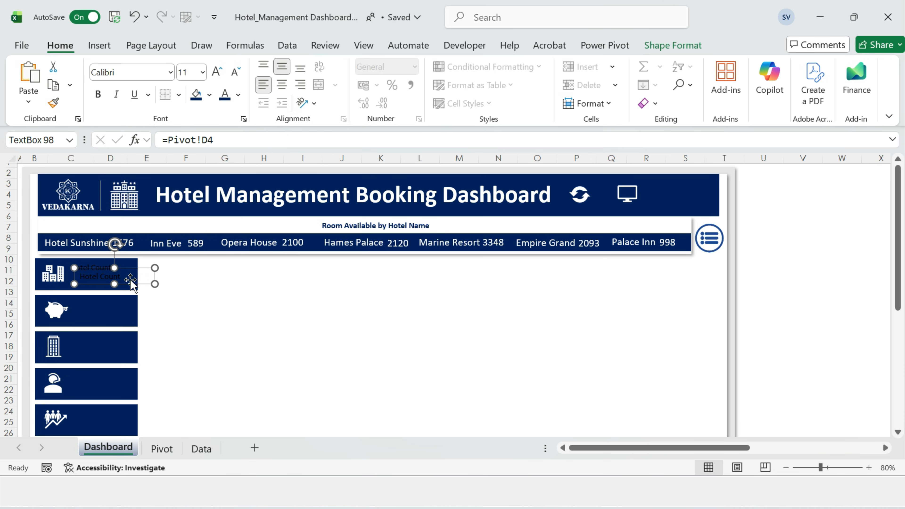
{"action": "left_click", "coordinate": [236, 140]}
{"action": "type", "text": "E4"}
{"action": "key", "text": "Return"}
Format the hotel count value in white at size 18, narrow its box and place it under the Hotel Count label.
{"action": "left_click", "coordinate": [239, 95]}
{"action": "left_click", "coordinate": [228, 187]}
{"action": "left_click_drag", "start_coordinate": [137, 268], "coordinate": [140, 272]}
{"action": "left_click_drag", "start_coordinate": [157, 289], "coordinate": [123, 289]}
{"action": "left_click_drag", "start_coordinate": [107, 289], "coordinate": [102, 267]}
{"action": "left_click", "coordinate": [103, 281]}
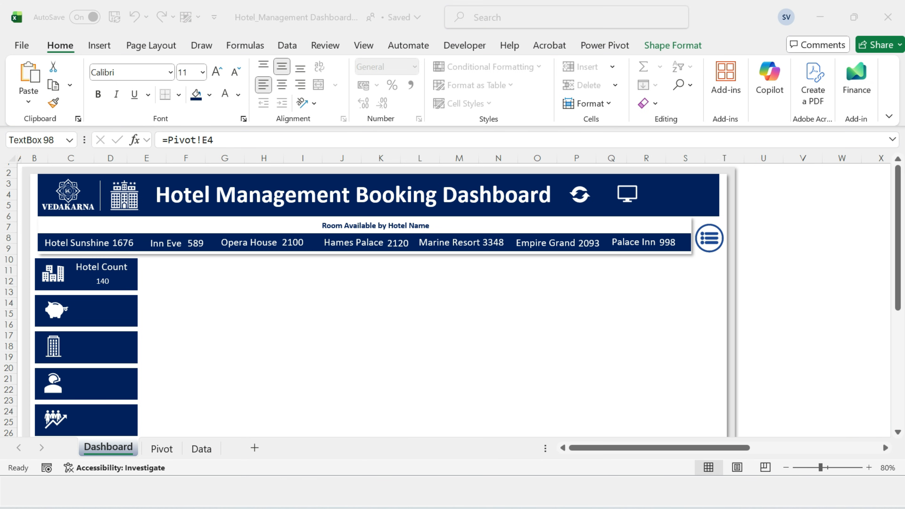
{"action": "left_click", "coordinate": [101, 287]}
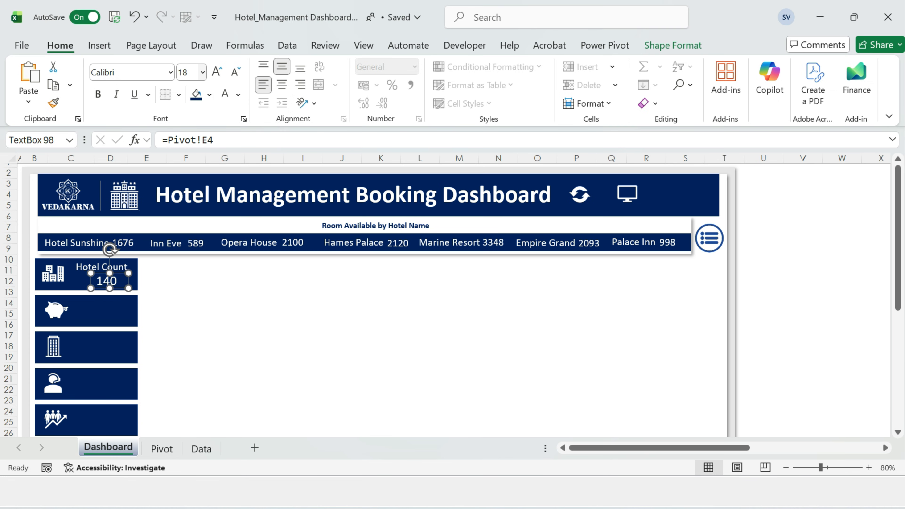
Copy the Hotel Count label and its value onto the piggy bank card and link the copied label to Pivot!D5.
{"action": "left_click", "coordinate": [103, 268]}
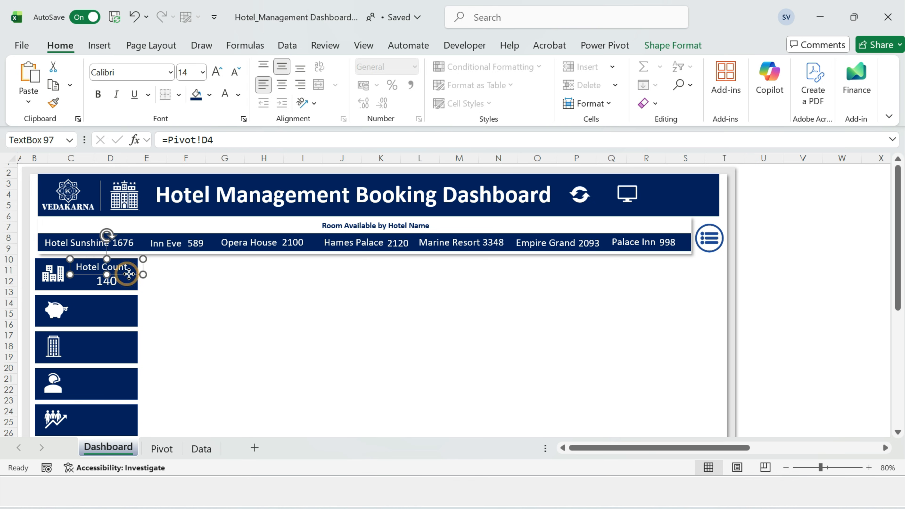
{"action": "left_click_drag", "start_coordinate": [126, 274], "coordinate": [131, 274]}
{"action": "left_click", "coordinate": [113, 281], "text": "ctrl"}
{"action": "left_click", "coordinate": [182, 305]}
{"action": "left_click", "coordinate": [107, 303]}
{"action": "key", "text": "Return"}
Link the value on the piggy bank card to Pivot!E5 and format it in white at the hotel count value's size.
{"action": "left_click", "coordinate": [225, 95]}
{"action": "left_click", "coordinate": [106, 316]}
{"action": "type", "text": "5"}
{"action": "key", "text": "Return"}
{"action": "left_click", "coordinate": [191, 73]}
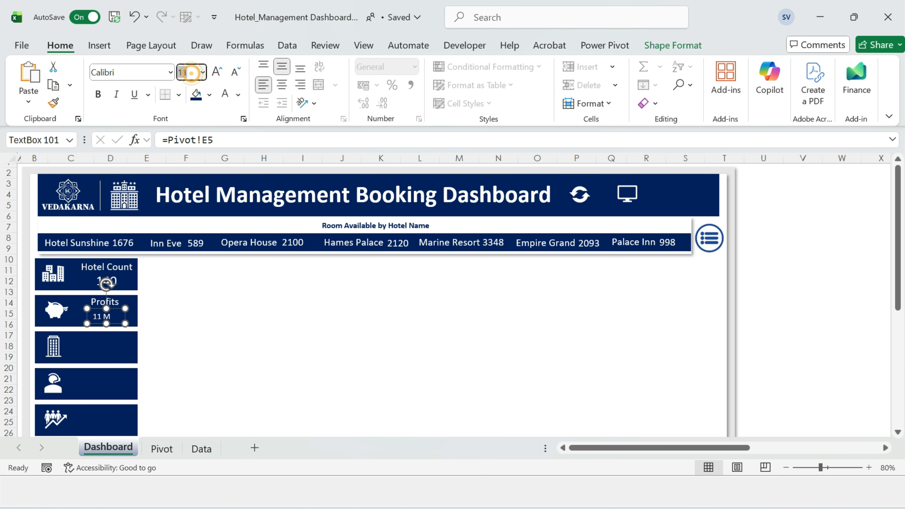
{"action": "type", "text": "14"}
{"action": "key", "text": "Return"}
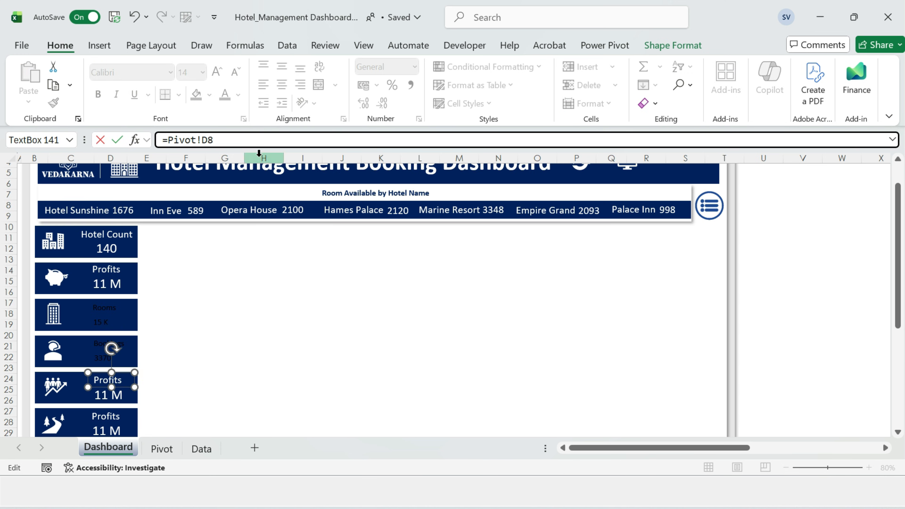
Link the labels and values on the remaining cards to their Pivot metrics and format them in white, with labels at size 14.
{"action": "key", "text": "BackSpace"}
{"action": "scroll", "coordinate": [375, 300], "scroll_direction": "down", "scroll_amount": 5}
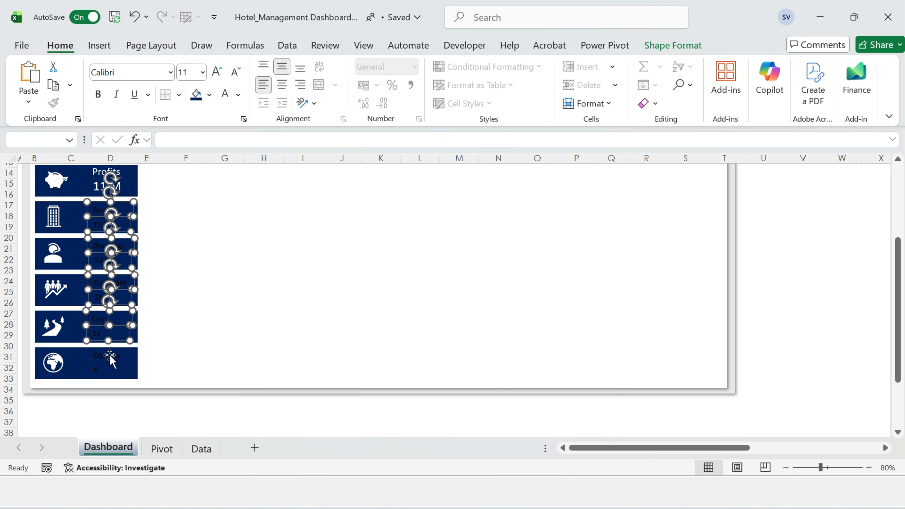
{"action": "left_click", "coordinate": [192, 73]}
{"action": "type", "text": "14"}
{"action": "key", "text": "Return"}
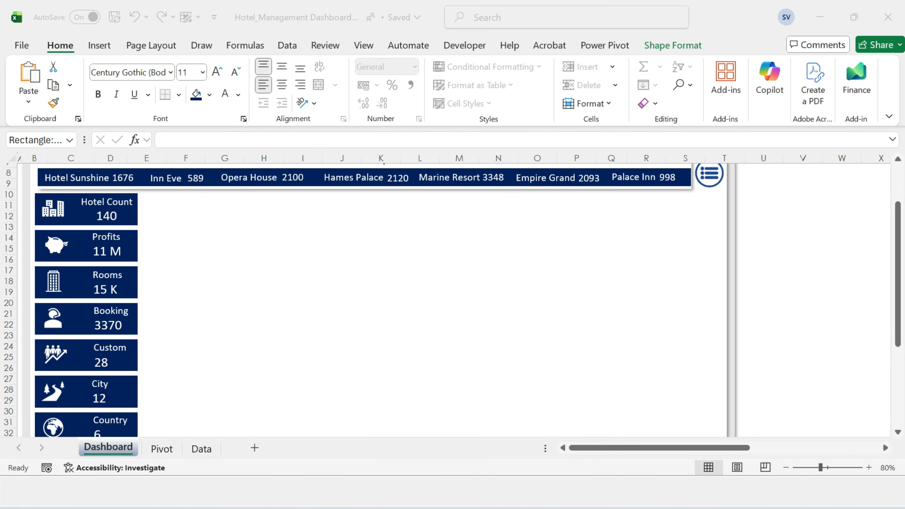
Adjust the label and value boxes on the Bookings, Customer and City cards so the full names fit and are centred.
{"action": "left_click", "coordinate": [111, 318]}
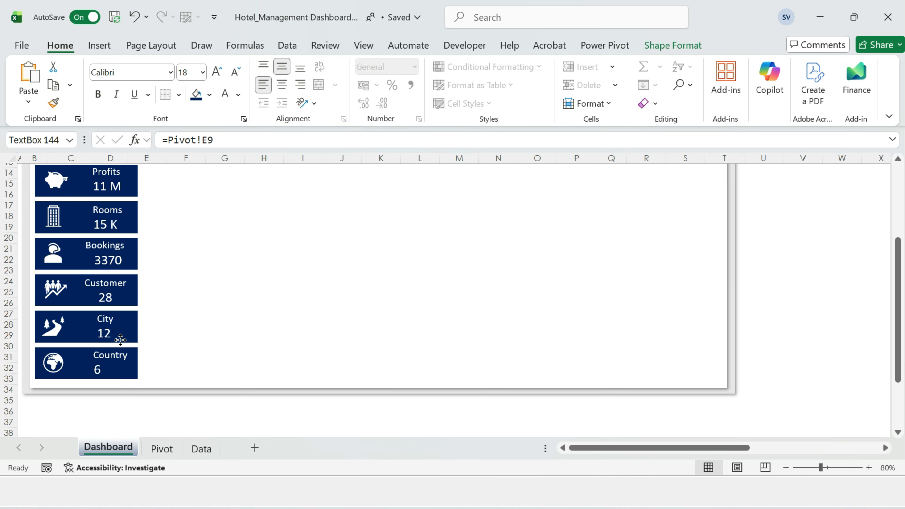
{"action": "scroll", "coordinate": [120, 340], "scroll_direction": "up", "scroll_amount": 4}
{"action": "left_click", "coordinate": [823, 253]}
Duplicate the white background rectangle beside the Hotel Count card as a panel 5.88 cm high and 9.52 cm wide.
{"action": "left_click", "coordinate": [370, 338]}
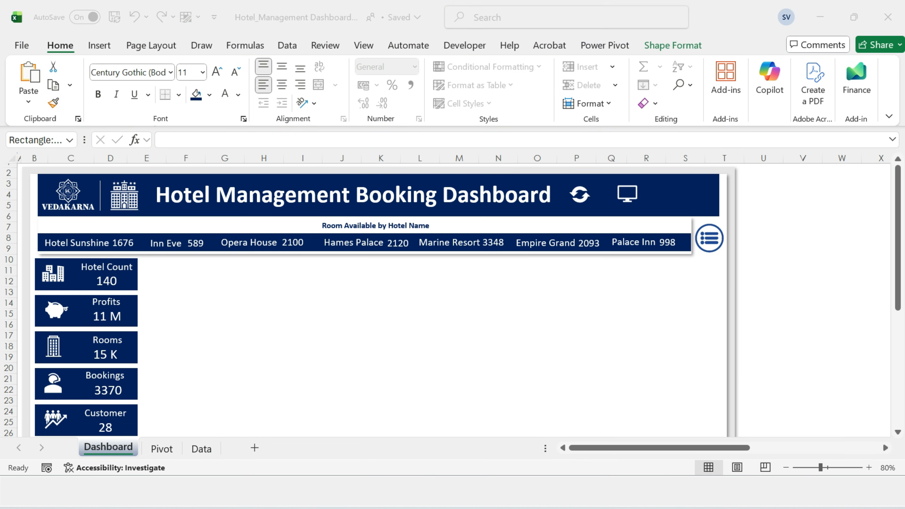
{"action": "left_click", "coordinate": [495, 303]}
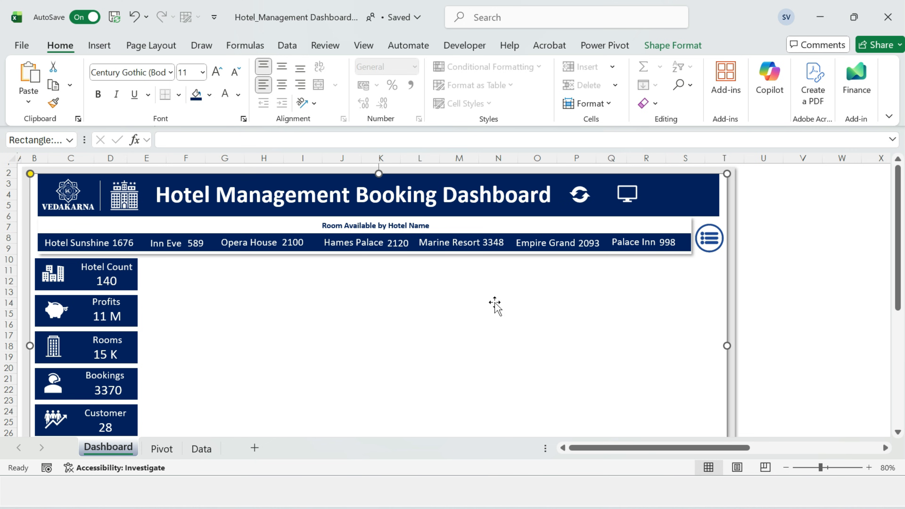
{"action": "left_click_drag", "start_coordinate": [233, 269], "coordinate": [342, 357]}
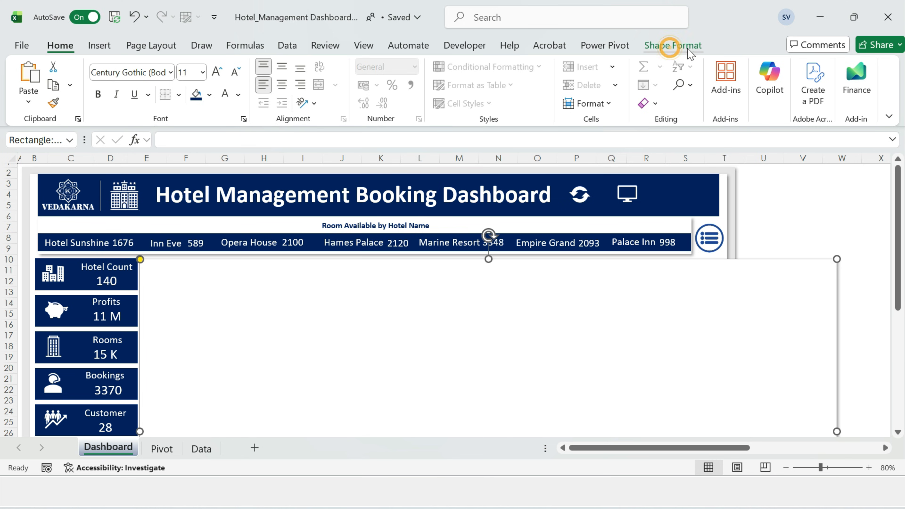
{"action": "left_click", "coordinate": [673, 45]}
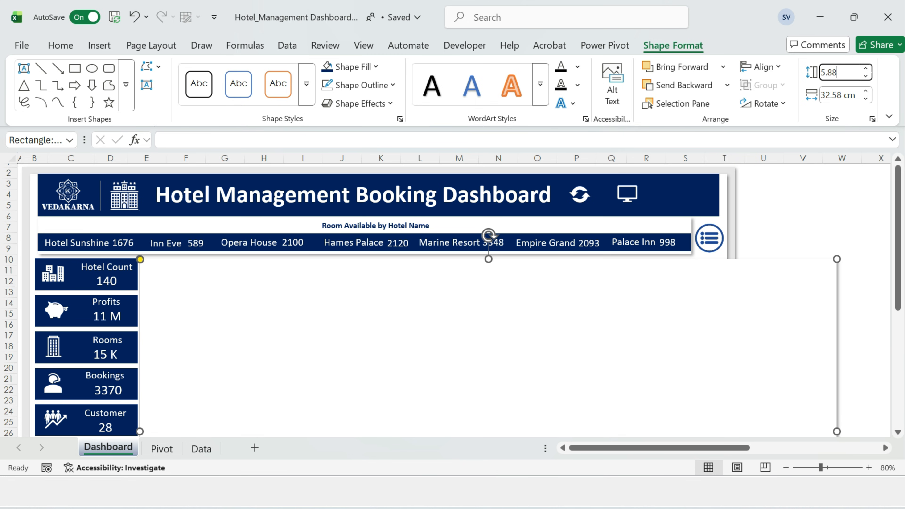
{"action": "key", "text": "Tab"}
{"action": "type", "text": "9.52"}
{"action": "key", "text": "Return"}
{"action": "key", "text": "Escape"}
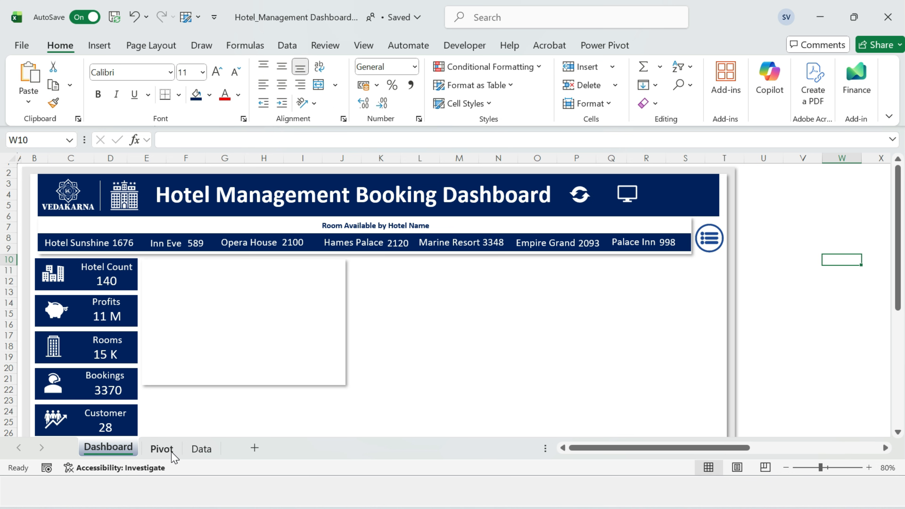
Insert a doughnut chart from the country room booking data in Pivot!P3:Q9.
{"action": "left_click", "coordinate": [162, 449]}
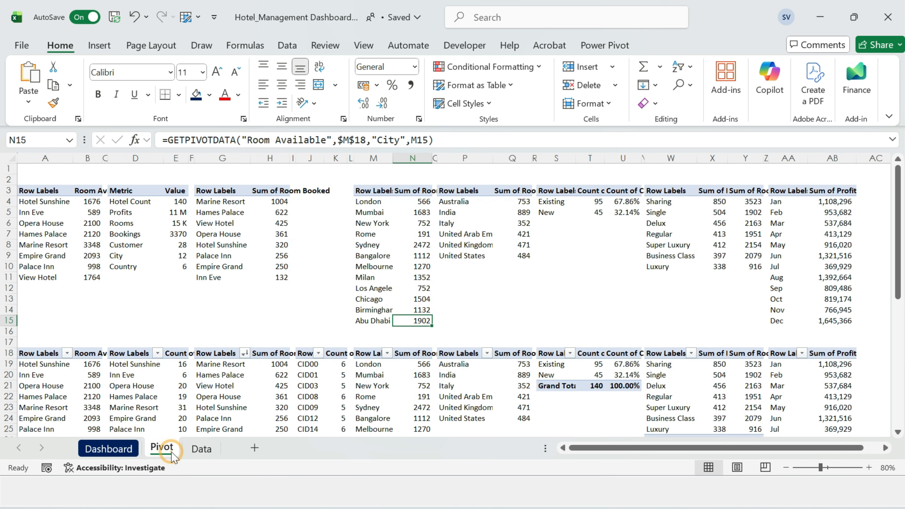
{"action": "left_click", "coordinate": [512, 191]}
{"action": "left_click_drag", "start_coordinate": [457, 191], "coordinate": [509, 257]}
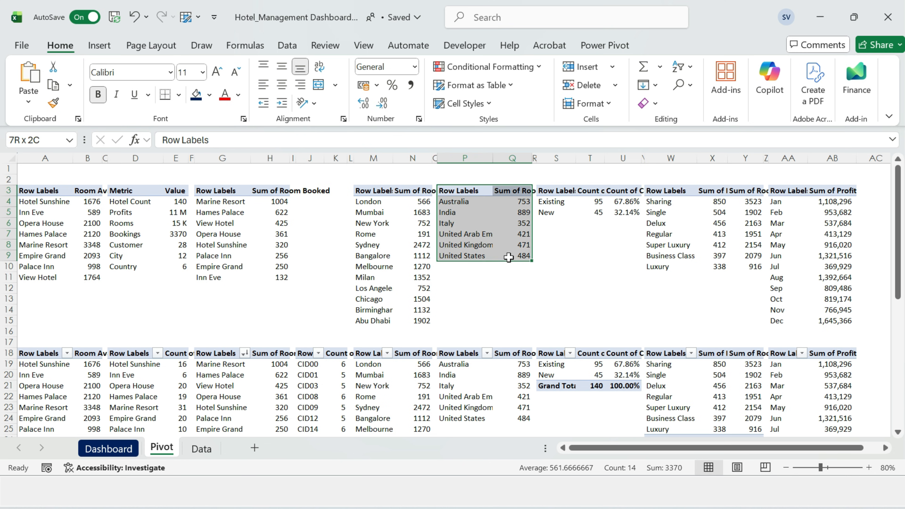
{"action": "left_click", "coordinate": [102, 45]}
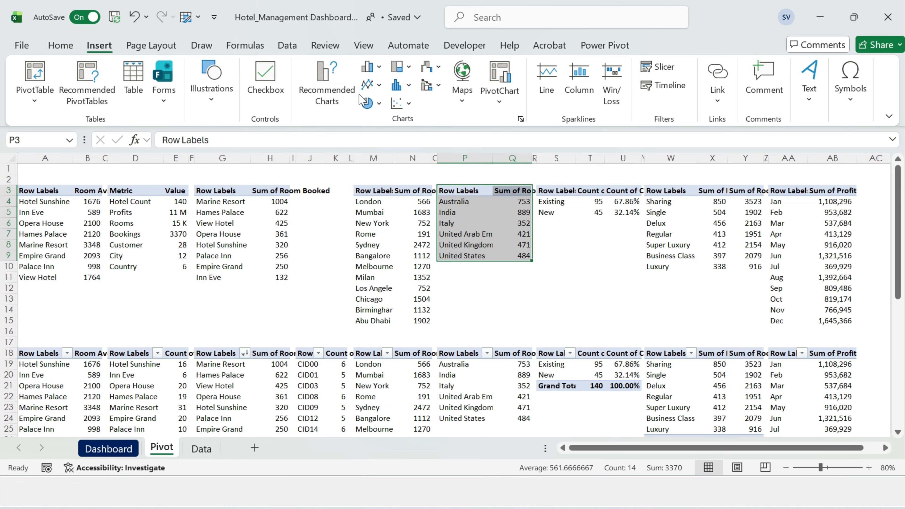
{"action": "left_click", "coordinate": [331, 84]}
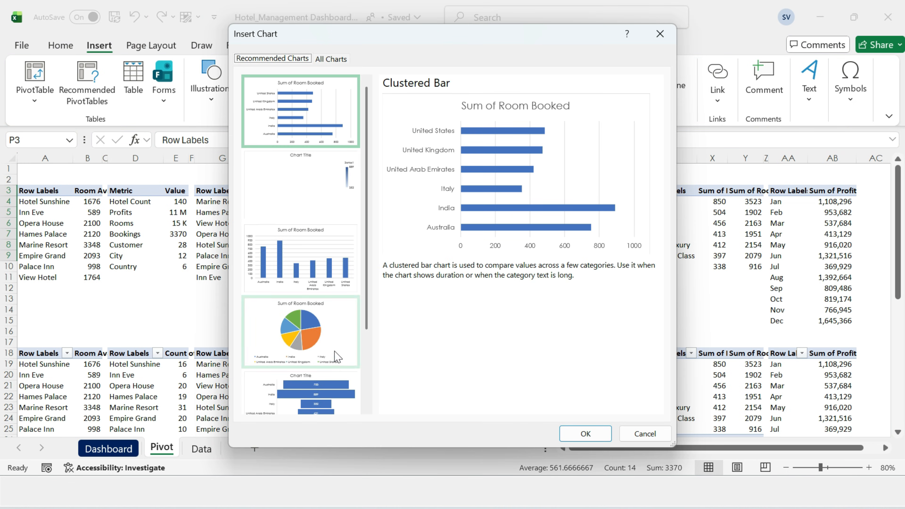
{"action": "left_click", "coordinate": [331, 58]}
{"action": "left_click", "coordinate": [285, 153]}
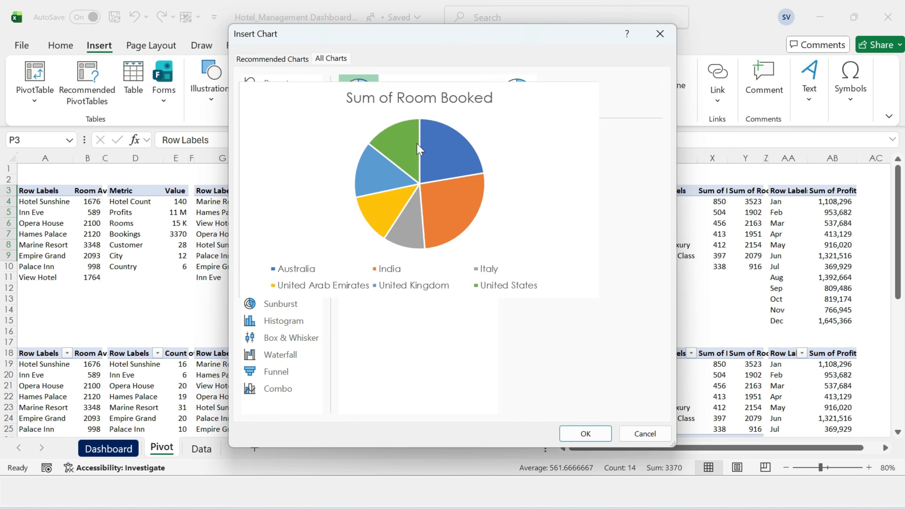
{"action": "left_click", "coordinate": [515, 100]}
{"action": "left_click", "coordinate": [580, 433]}
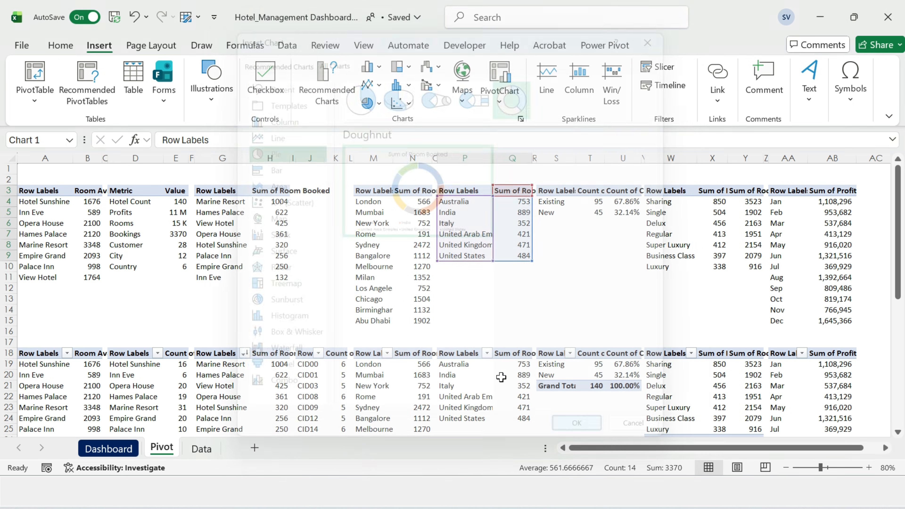
Move the doughnut chart from the Pivot sheet to the Dashboard sheet.
{"action": "key", "text": "ctrl+x"}
{"action": "left_click", "coordinate": [109, 448]}
{"action": "key", "text": "ctrl+v"}
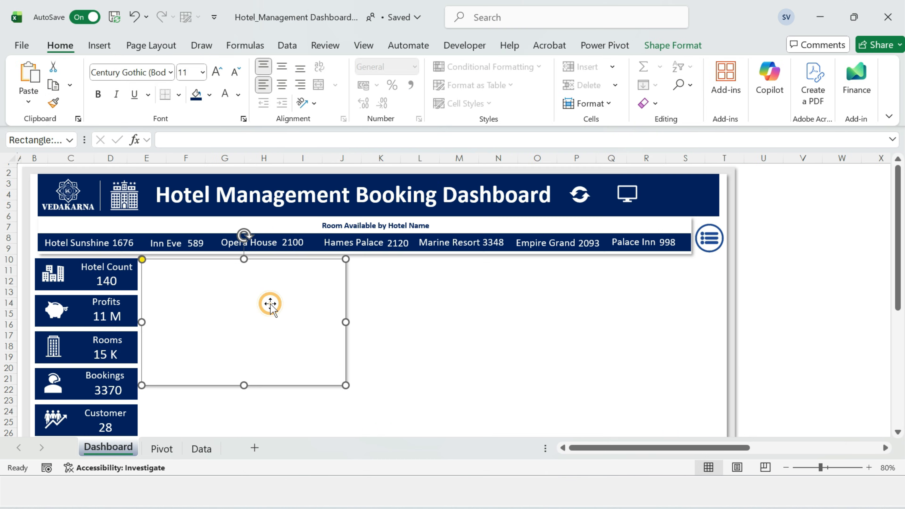
Delete the doughnut chart's title and shrink the chart to fit inside the white panel.
{"action": "left_click", "coordinate": [323, 278]}
{"action": "key", "text": "Delete"}
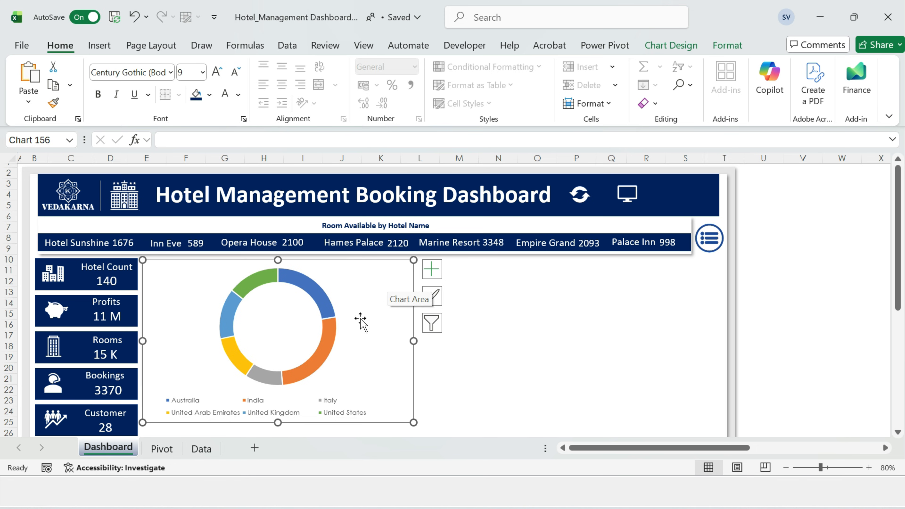
{"action": "left_click_drag", "start_coordinate": [278, 422], "coordinate": [276, 371]}
Set the doughnut chart's legend position to Right, change the legend font and widen it slightly to fit all six countries.
{"action": "right_click", "coordinate": [274, 357]}
{"action": "left_click", "coordinate": [333, 351]}
{"action": "left_click", "coordinate": [738, 346]}
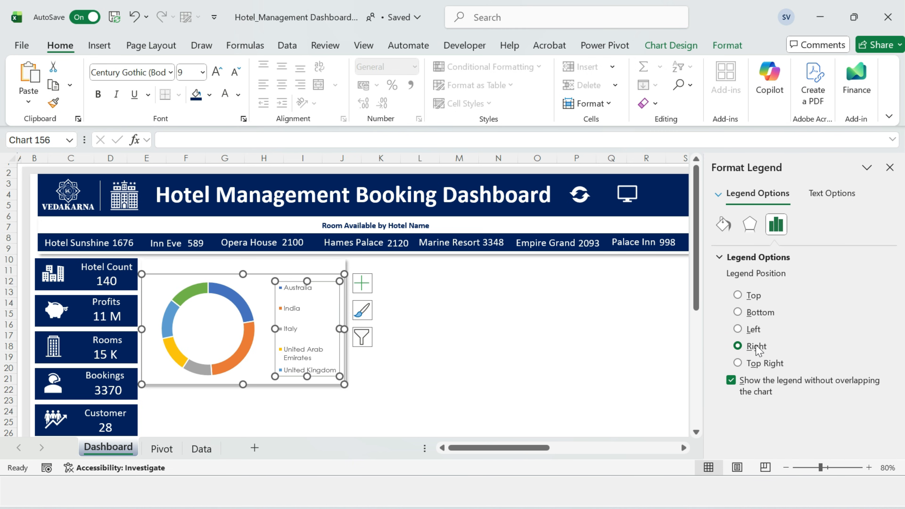
{"action": "left_click", "coordinate": [171, 73]}
{"action": "left_click", "coordinate": [122, 174]}
{"action": "left_click_drag", "start_coordinate": [275, 328], "coordinate": [272, 332]}
Set the doughnut series' hole size to 50%.
{"action": "left_click", "coordinate": [259, 289]}
{"action": "left_click", "coordinate": [242, 299]}
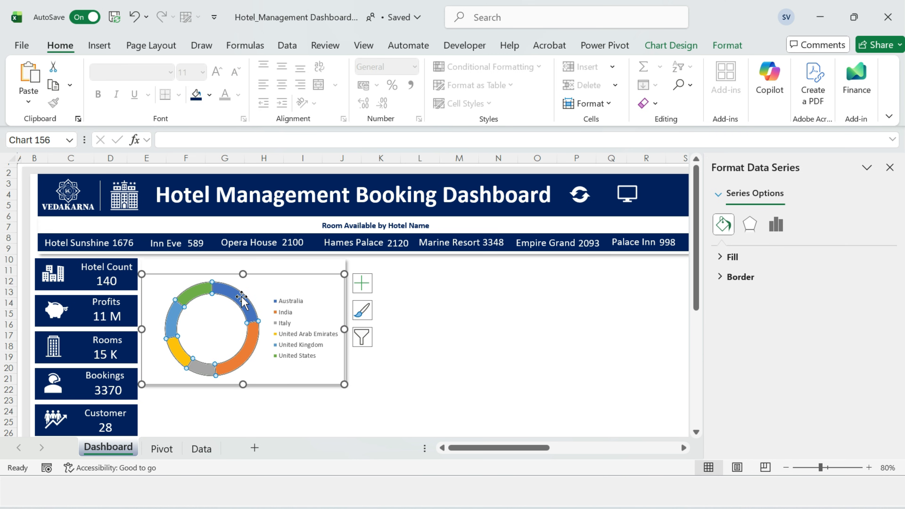
{"action": "right_click", "coordinate": [242, 299]}
{"action": "left_click", "coordinate": [306, 455]}
{"action": "left_click", "coordinate": [857, 353]}
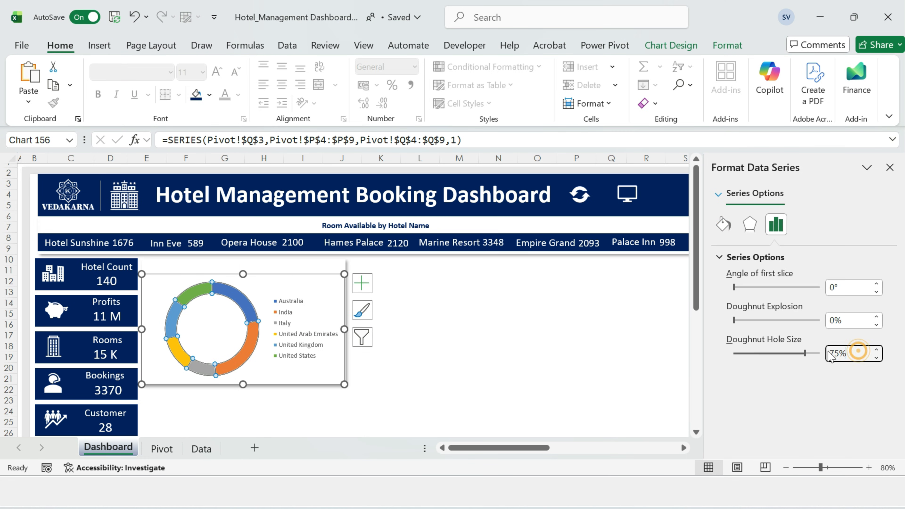
{"action": "type", "text": "50"}
{"action": "key", "text": "Return"}
{"action": "left_click", "coordinate": [481, 329]}
Fill the doughnut's India slice with light blue and its Italy slice with light pink.
{"action": "left_click", "coordinate": [248, 341]}
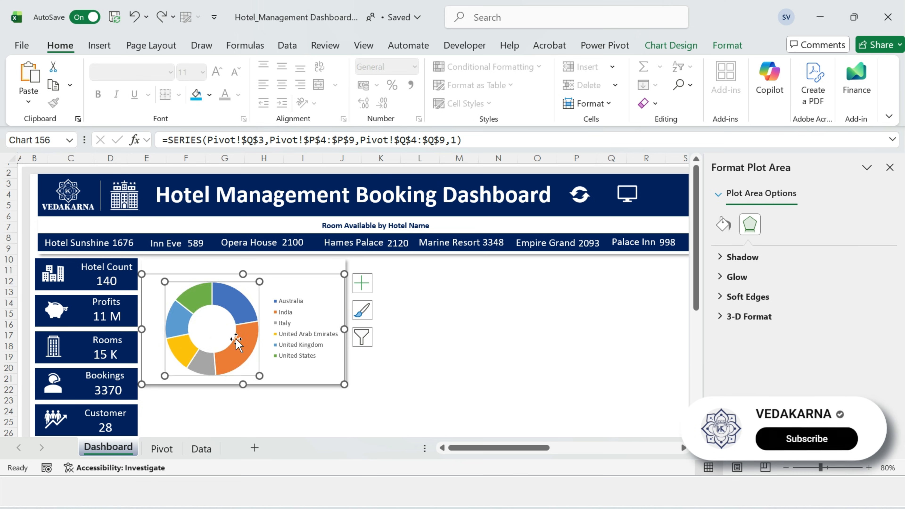
{"action": "left_click", "coordinate": [236, 340]}
{"action": "left_click", "coordinate": [237, 341]}
{"action": "left_click", "coordinate": [196, 95]}
{"action": "left_click", "coordinate": [209, 360]}
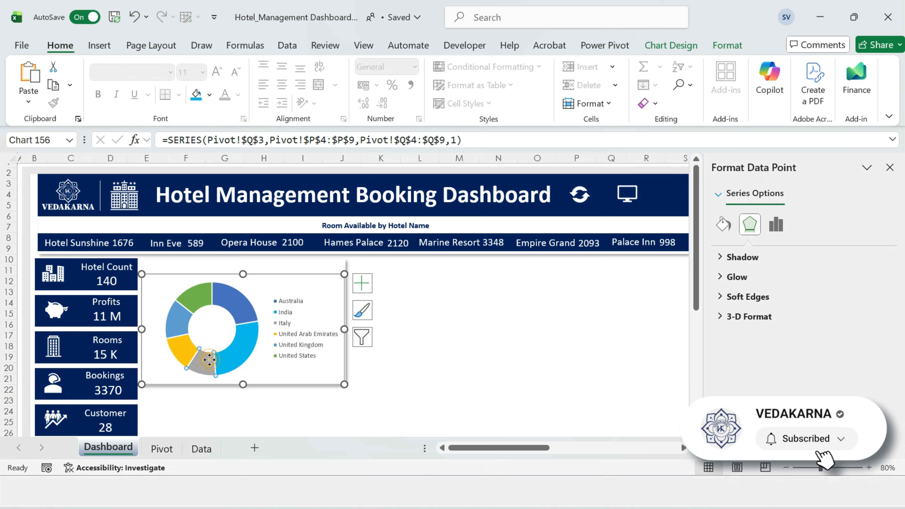
{"action": "left_click", "coordinate": [209, 95]}
{"action": "left_click", "coordinate": [198, 376]}
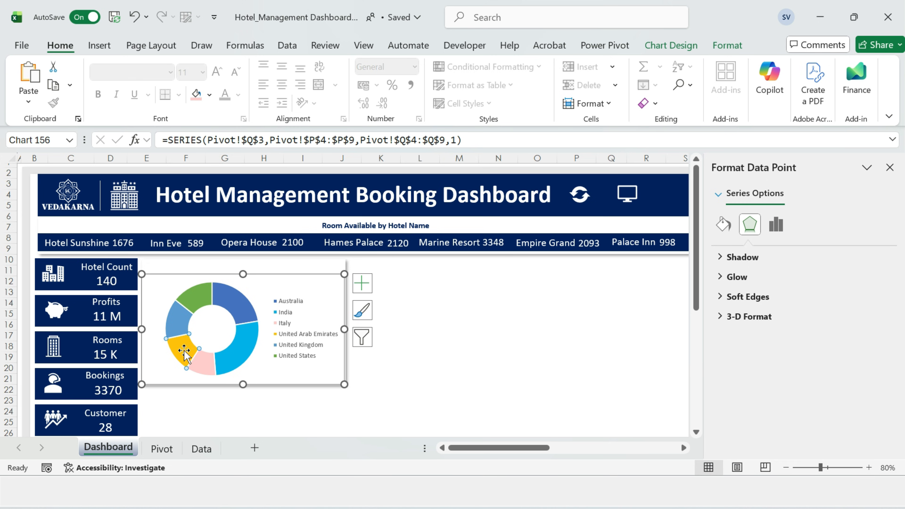
Fill the United Arab Emirates slice with light red, United Kingdom with dark red and United States with dark blue.
{"action": "left_click", "coordinate": [209, 94]}
{"action": "left_click", "coordinate": [218, 376]}
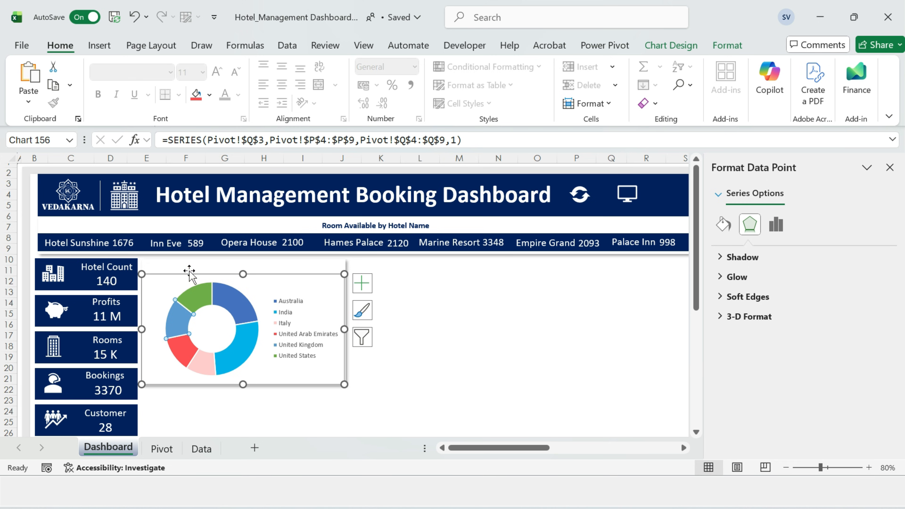
{"action": "left_click", "coordinate": [210, 95]}
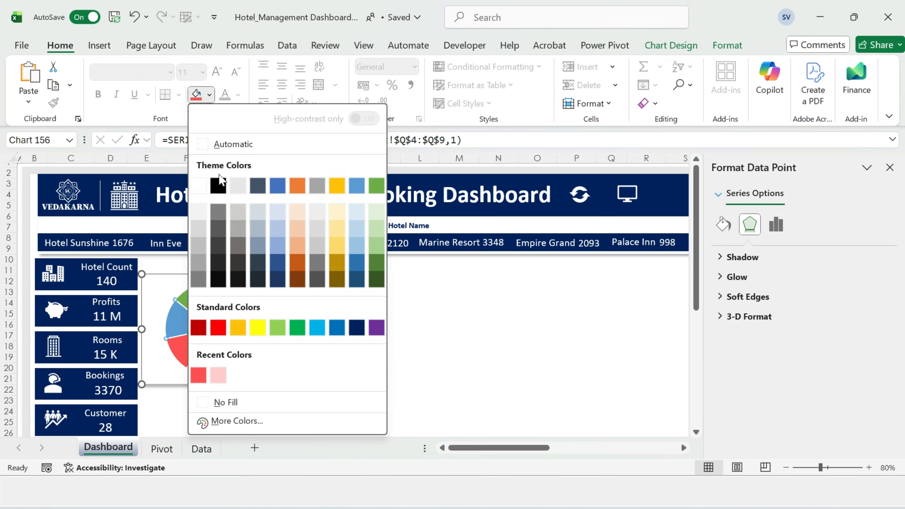
{"action": "left_click", "coordinate": [198, 328]}
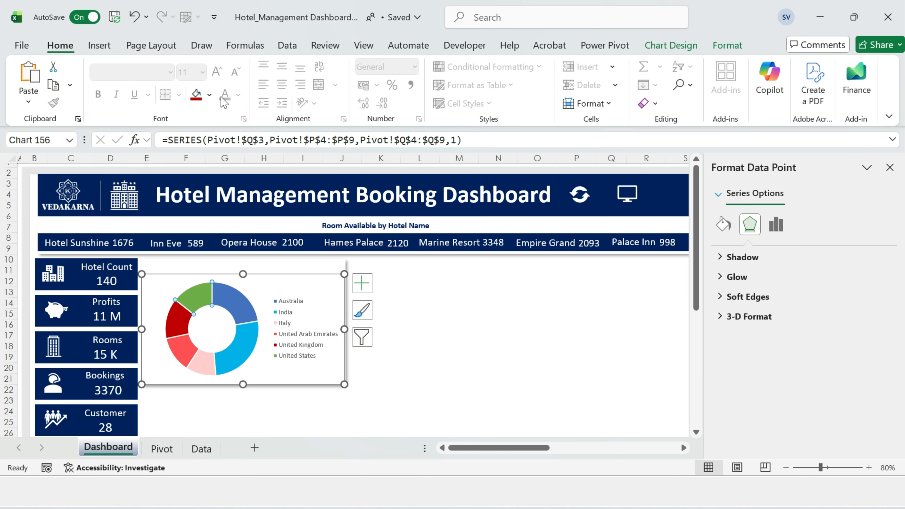
{"action": "left_click", "coordinate": [209, 95]}
{"action": "left_click", "coordinate": [362, 326]}
{"action": "left_click", "coordinate": [487, 327]}
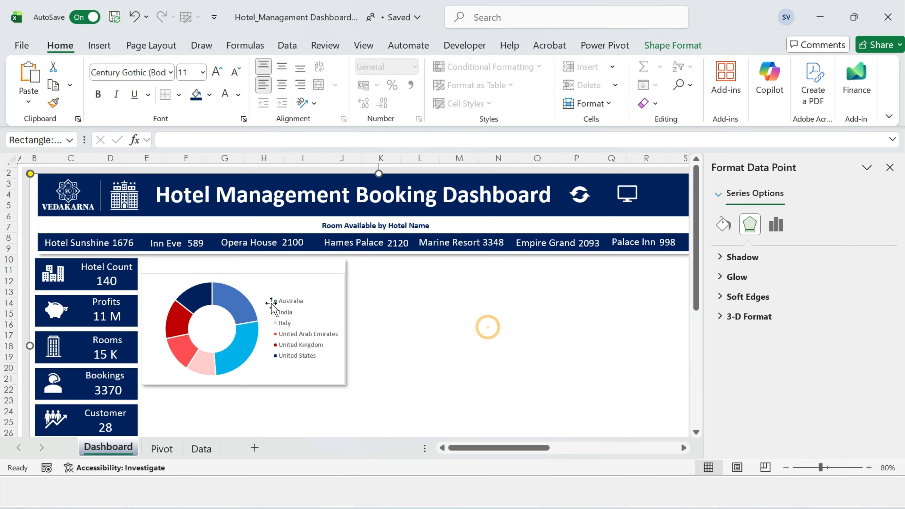
Remove the outline from the doughnut series and apply a shadow effect to it.
{"action": "left_click", "coordinate": [255, 314]}
{"action": "left_click", "coordinate": [714, 47]}
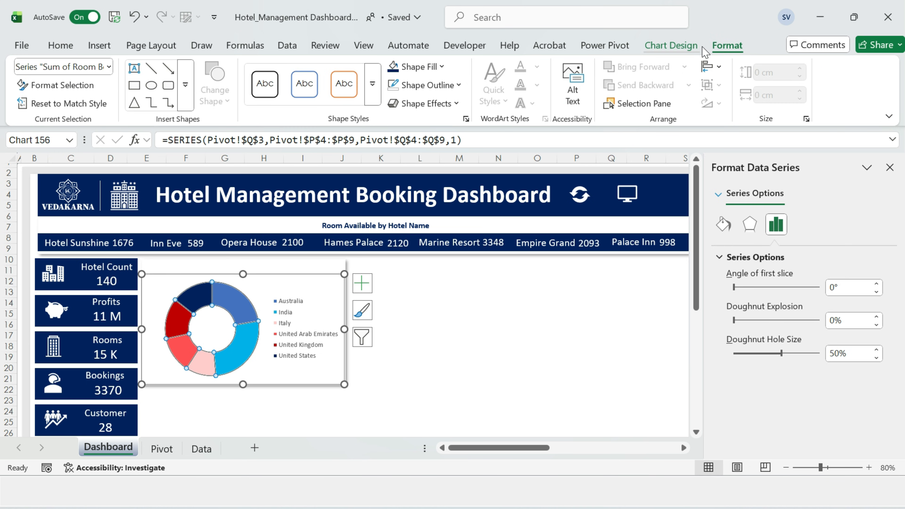
{"action": "left_click", "coordinate": [453, 84]}
{"action": "scroll", "coordinate": [416, 357], "scroll_direction": "down", "scroll_amount": 1}
{"action": "left_click", "coordinate": [417, 378]}
{"action": "left_click", "coordinate": [453, 104]}
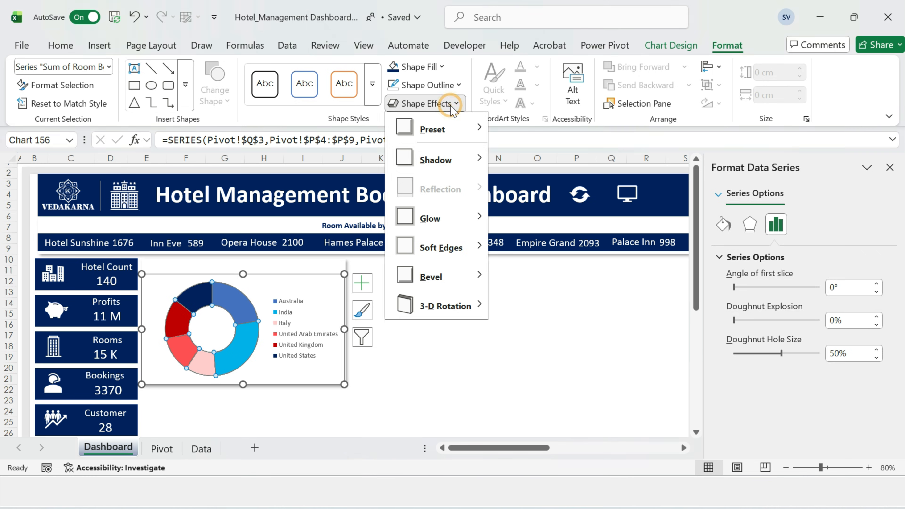
{"action": "mouse_move", "coordinate": [469, 216]}
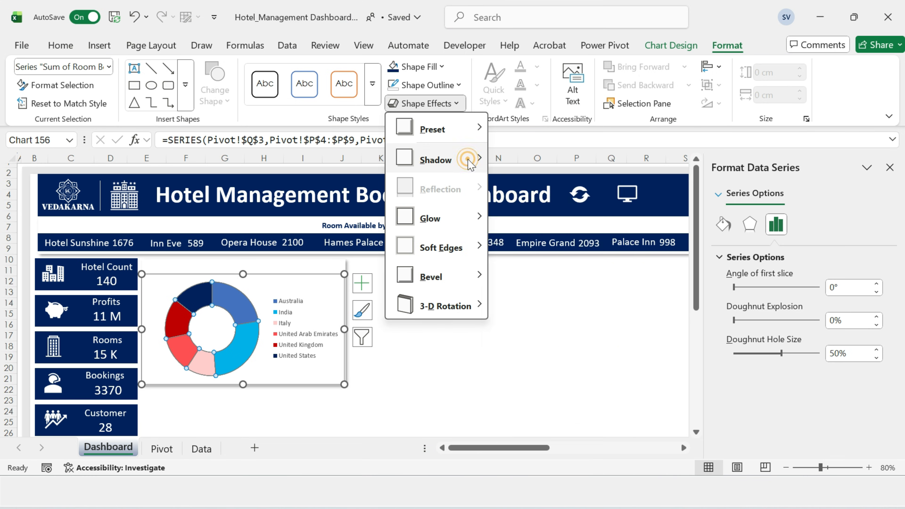
{"action": "left_click", "coordinate": [492, 343]}
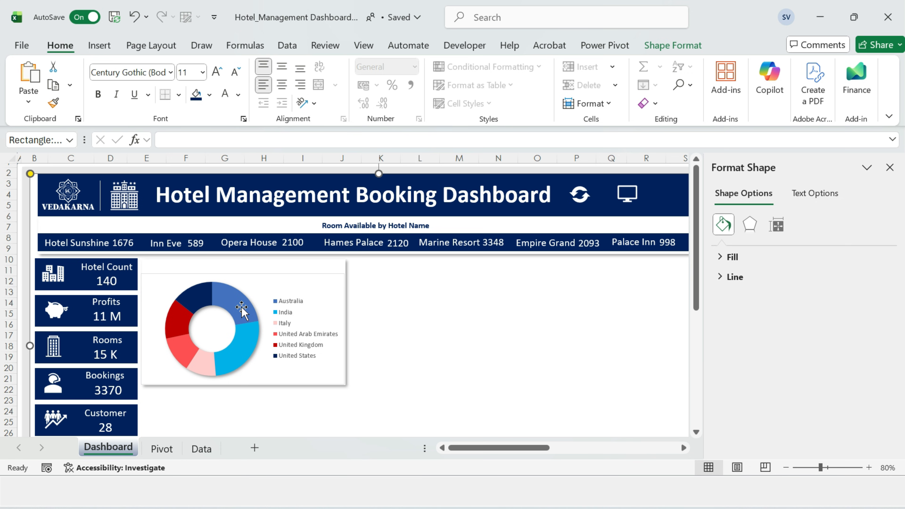
Add data labels to the doughnut series showing value and percentage, separated by a new line.
{"action": "left_click", "coordinate": [239, 296]}
{"action": "left_click", "coordinate": [361, 285]}
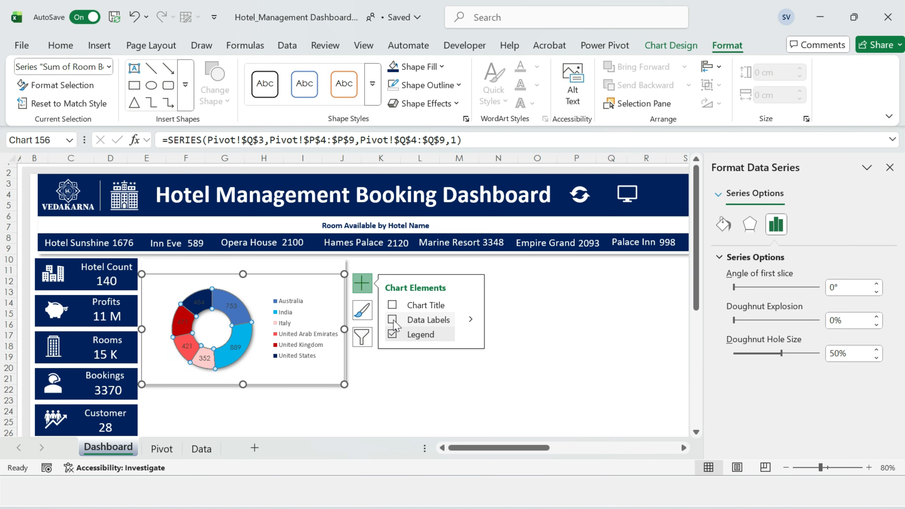
{"action": "left_click", "coordinate": [392, 320]}
{"action": "left_click", "coordinate": [235, 306]}
{"action": "right_click", "coordinate": [235, 306]}
{"action": "left_click", "coordinate": [296, 295]}
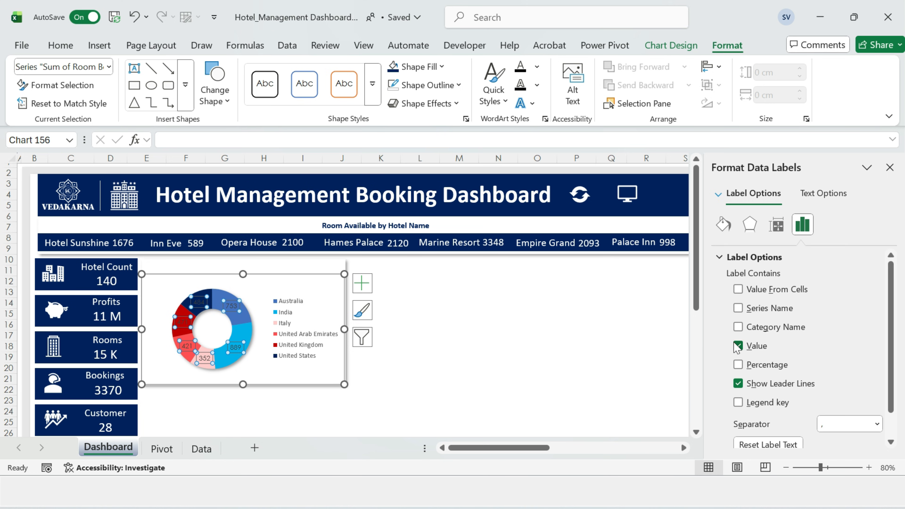
{"action": "left_click", "coordinate": [738, 365]}
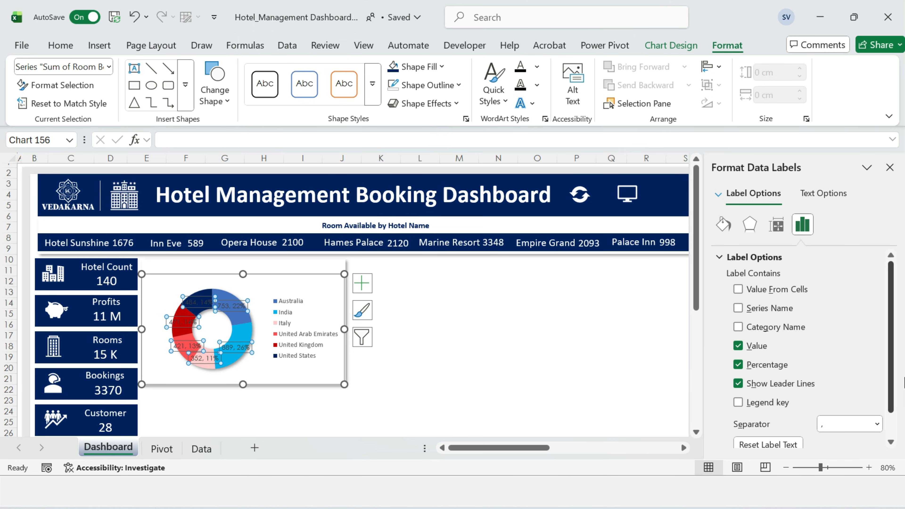
{"action": "left_click", "coordinate": [877, 424]}
{"action": "left_click", "coordinate": [848, 394]}
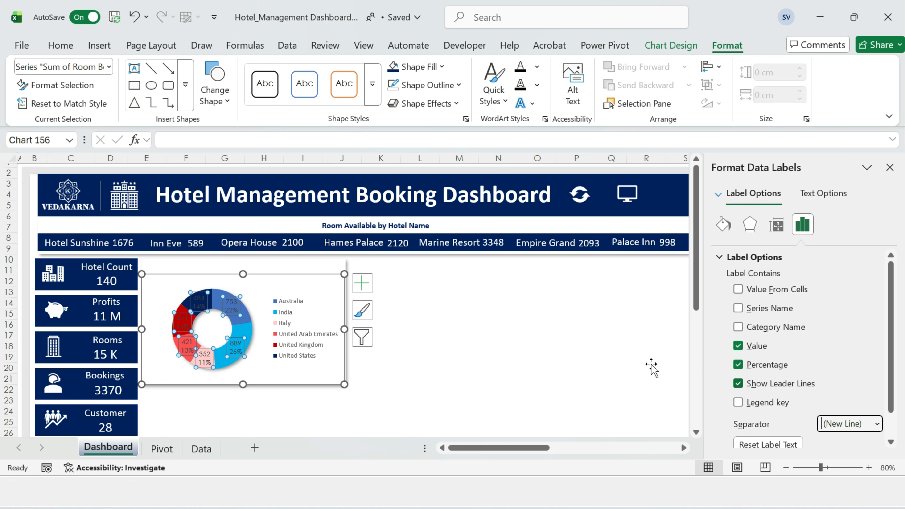
Set the doughnut's data labels to Calibri and move each label outside its slice.
{"action": "left_click", "coordinate": [61, 46]}
{"action": "left_click", "coordinate": [171, 72]}
{"action": "left_click", "coordinate": [121, 172]}
{"action": "left_click_drag", "start_coordinate": [232, 305], "coordinate": [251, 292]}
{"action": "left_click_drag", "start_coordinate": [239, 356], "coordinate": [160, 371]}
{"action": "left_click", "coordinate": [205, 358]}
{"action": "left_click", "coordinate": [205, 359]}
{"action": "left_click", "coordinate": [410, 339]}
{"action": "left_click", "coordinate": [187, 346]}
{"action": "left_click", "coordinate": [183, 323]}
{"action": "left_click", "coordinate": [199, 302]}
{"action": "left_click_drag", "start_coordinate": [191, 317], "coordinate": [177, 277]}
{"action": "left_click", "coordinate": [493, 360]}
{"action": "left_click", "coordinate": [192, 346]}
{"action": "left_click", "coordinate": [446, 351]}
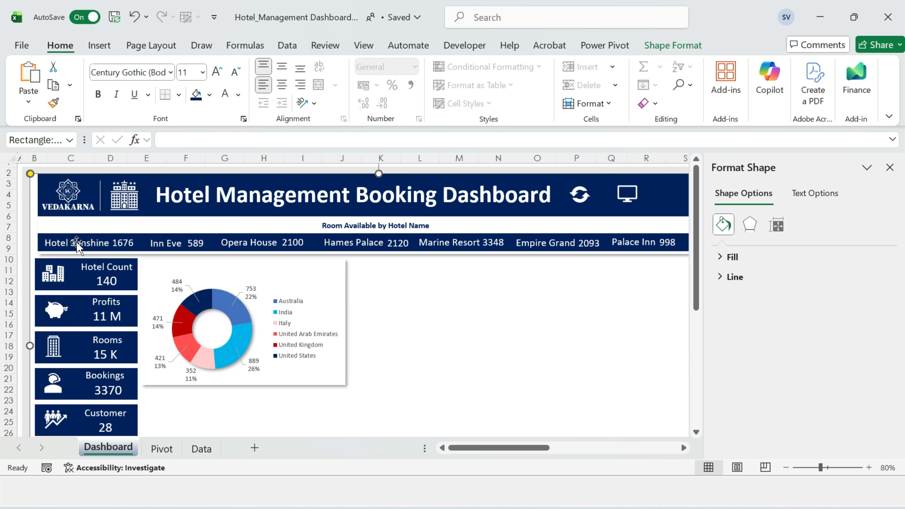
Duplicate the "Room Available by Hotel Name" heading, place the copy above the doughnut chart and enlarge its text to 14 pt.
{"action": "left_click", "coordinate": [382, 226]}
{"action": "key", "text": "ctrl+d"}
{"action": "left_click_drag", "start_coordinate": [423, 242], "coordinate": [291, 275]}
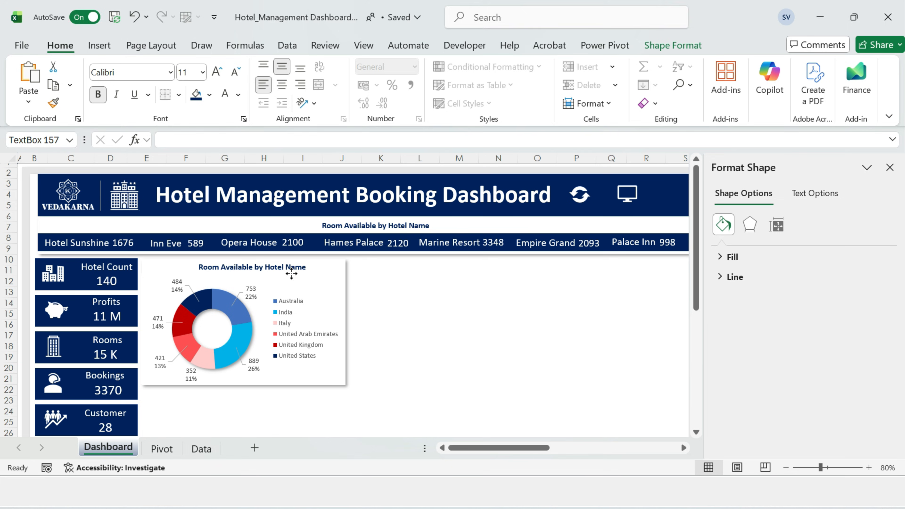
{"action": "left_click", "coordinate": [275, 267]}
{"action": "left_click", "coordinate": [216, 72]}
{"action": "left_click", "coordinate": [216, 71]}
Enlarge the original "Room Available by Hotel Name" heading's text by one size and widen its text box slightly.
{"action": "left_click", "coordinate": [357, 225]}
{"action": "key", "text": "ctrl+a"}
{"action": "left_click", "coordinate": [216, 72]}
{"action": "left_click_drag", "start_coordinate": [442, 232], "coordinate": [459, 232]}
{"action": "left_click", "coordinate": [460, 293]}
Retitle the heading above the doughnut chart as "Room Booked by Country".
{"action": "left_click", "coordinate": [303, 268]}
{"action": "left_click_drag", "start_coordinate": [317, 275], "coordinate": [297, 277]}
{"action": "key", "text": "shift+End"}
{"action": "type", "text": "Booked"}
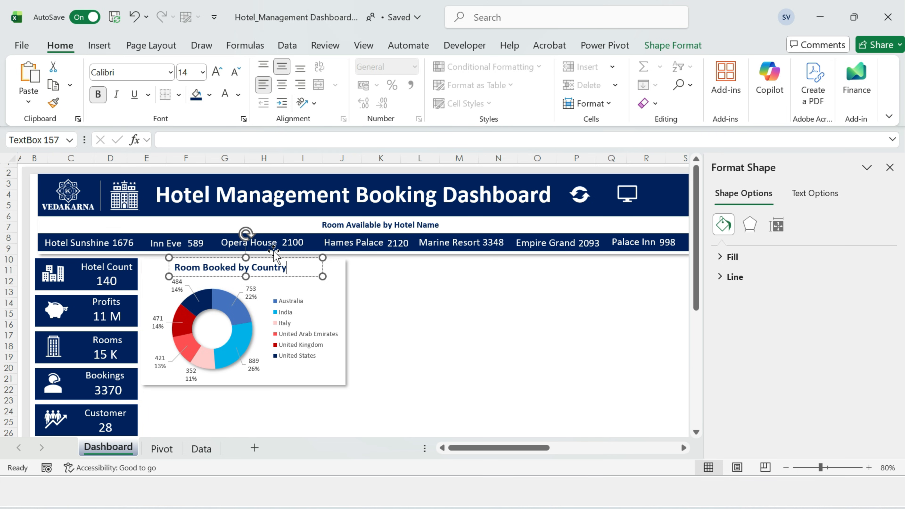
{"action": "left_click", "coordinate": [410, 282]}
Copy the doughnut's white panel and its title to the right of the original and narrow the copied panel.
{"action": "left_click", "coordinate": [341, 290]}
{"action": "left_click", "coordinate": [334, 268]}
{"action": "left_click", "coordinate": [285, 271], "text": "ctrl"}
{"action": "left_click_drag", "start_coordinate": [345, 298], "coordinate": [553, 300]}
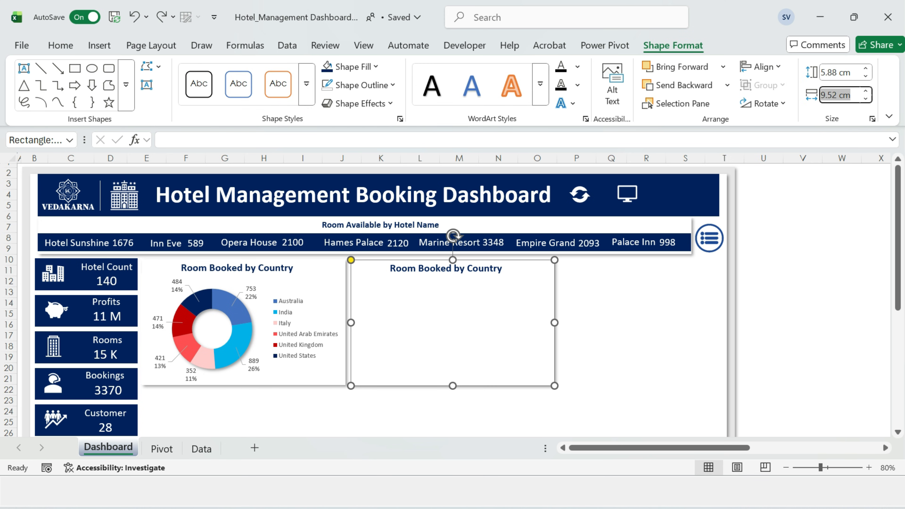
{"action": "key", "text": "Return"}
Retitle the second panel's heading as "Top Booked Hotels".
{"action": "left_click", "coordinate": [464, 268]}
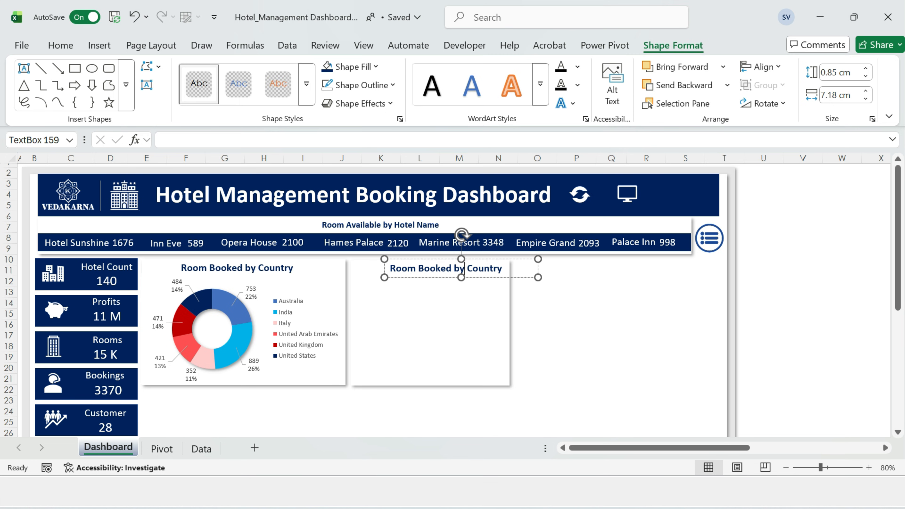
{"action": "key", "text": "shift+End"}
{"action": "type", "text": "Ro"}
{"action": "type", "text": "p Booked Hotels"}
{"action": "left_click", "coordinate": [598, 296]}
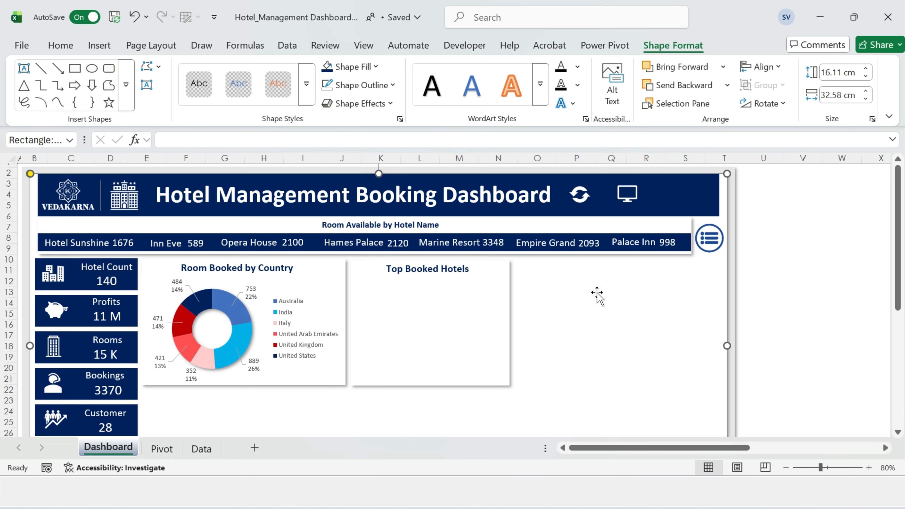
Insert a funnel chart from the hotel room booking data in Pivot!G3:H11.
{"action": "left_click", "coordinate": [162, 449]}
{"action": "left_click_drag", "start_coordinate": [216, 196], "coordinate": [273, 277]}
{"action": "left_click", "coordinate": [99, 46]}
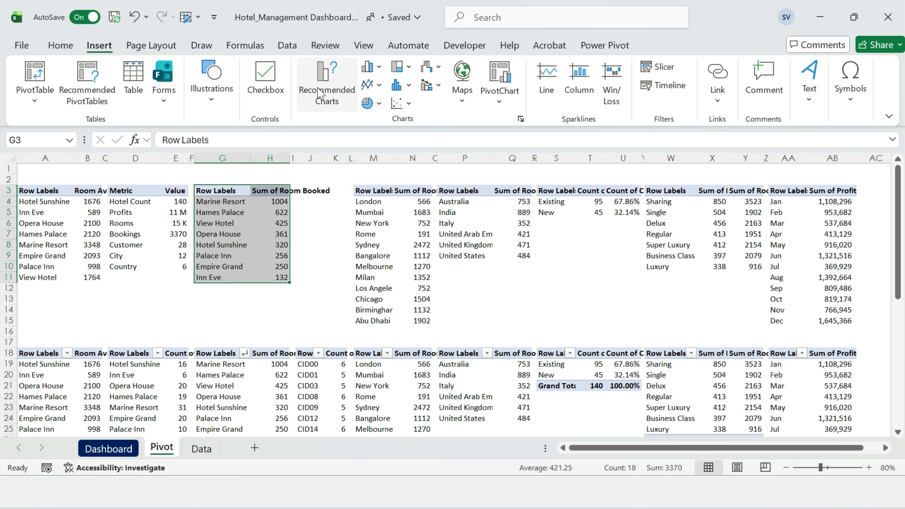
{"action": "left_click", "coordinate": [312, 87]}
{"action": "left_click", "coordinate": [333, 335]}
{"action": "left_click", "coordinate": [586, 434]}
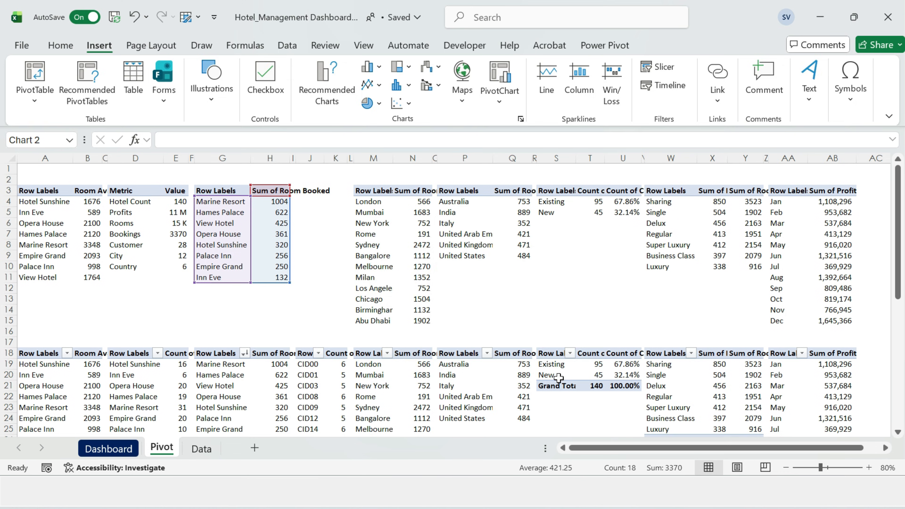
Move the funnel chart from the Pivot sheet to the Dashboard sheet and remove its chart title.
{"action": "left_click", "coordinate": [108, 449]}
{"action": "left_click", "coordinate": [424, 344]}
{"action": "key", "text": "ctrl+v"}
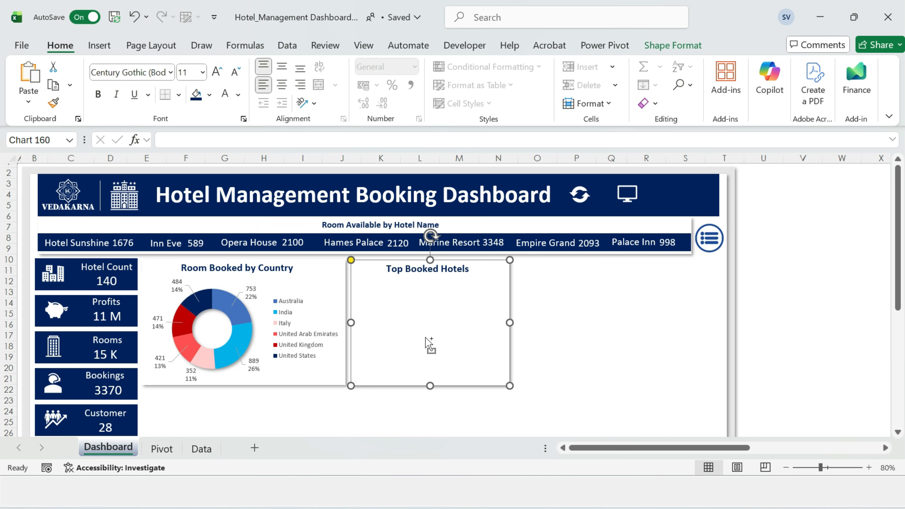
{"action": "left_click", "coordinate": [640, 269]}
{"action": "left_click", "coordinate": [670, 321]}
Resize the funnel chart to about 5.17 cm high and 7.26 cm wide to fit inside the "Top Booked Hotels" panel.
{"action": "left_click_drag", "start_coordinate": [436, 262], "coordinate": [438, 274]}
{"action": "scroll", "coordinate": [471, 378], "scroll_direction": "down", "scroll_amount": 1}
{"action": "left_click_drag", "start_coordinate": [489, 406], "coordinate": [484, 354]}
{"action": "left_click_drag", "start_coordinate": [626, 299], "coordinate": [509, 290]}
{"action": "scroll", "coordinate": [442, 323], "scroll_direction": "up", "scroll_amount": 1}
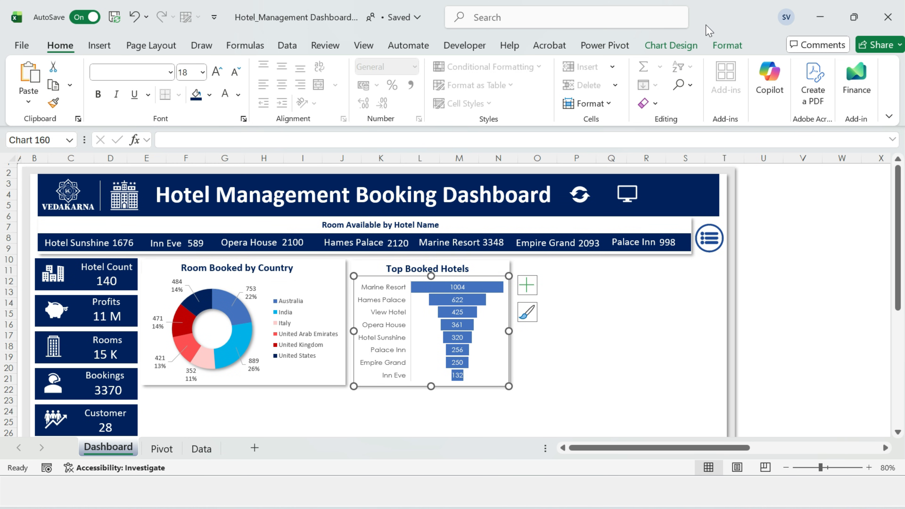
Remove the funnel chart's outline and set its text font to Calibri.
{"action": "left_click", "coordinate": [728, 45]}
{"action": "left_click", "coordinate": [456, 85]}
{"action": "left_click", "coordinate": [428, 378]}
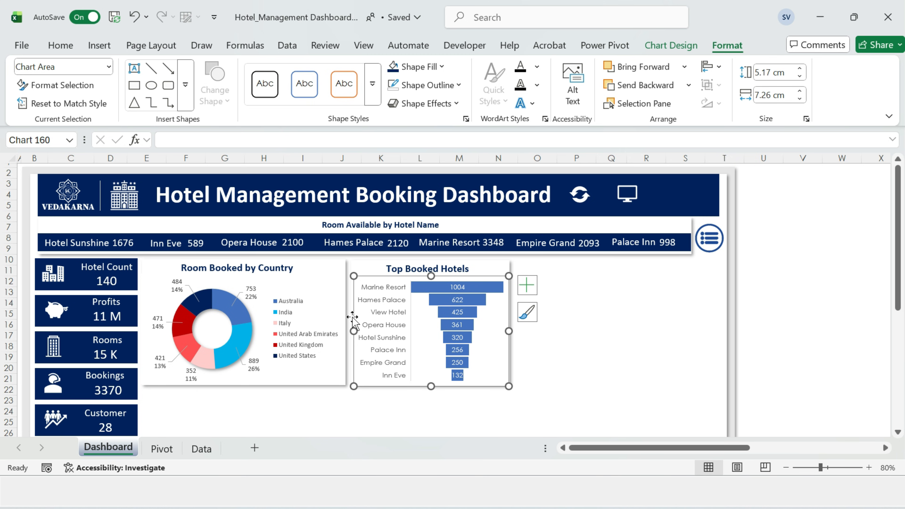
{"action": "left_click", "coordinate": [389, 317]}
{"action": "left_click", "coordinate": [61, 46]}
{"action": "left_click", "coordinate": [171, 73]}
{"action": "left_click", "coordinate": [131, 172]}
Fill the funnel bars with dark blue and set their data labels to white.
{"action": "left_click", "coordinate": [474, 288]}
{"action": "left_click", "coordinate": [196, 95]}
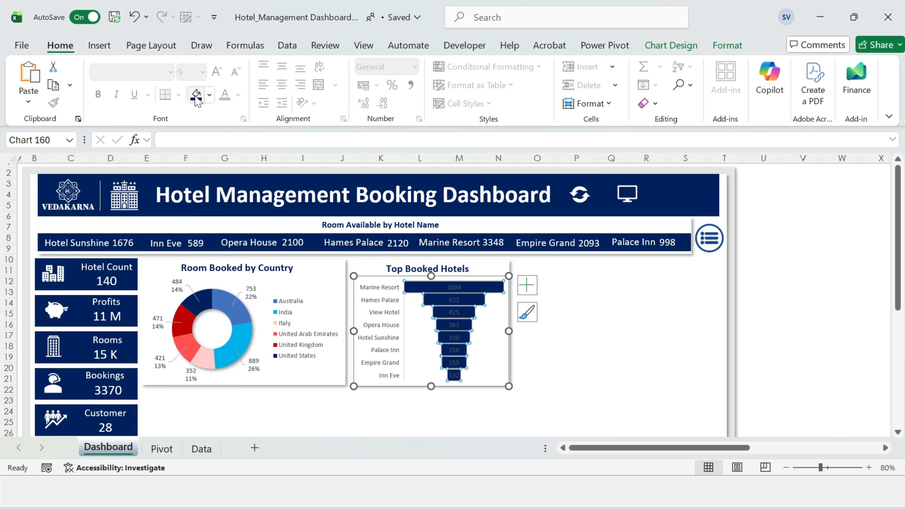
{"action": "left_click", "coordinate": [454, 288]}
{"action": "left_click", "coordinate": [224, 95]}
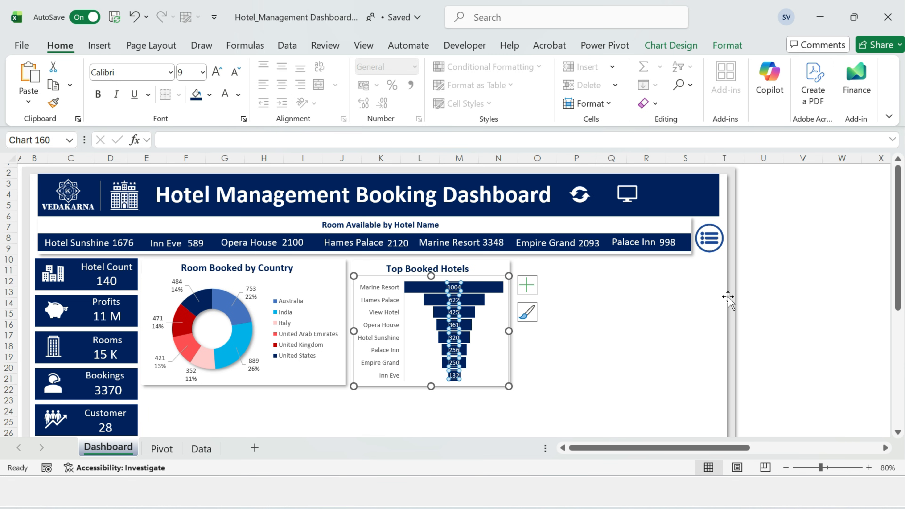
{"action": "left_click", "coordinate": [829, 300]}
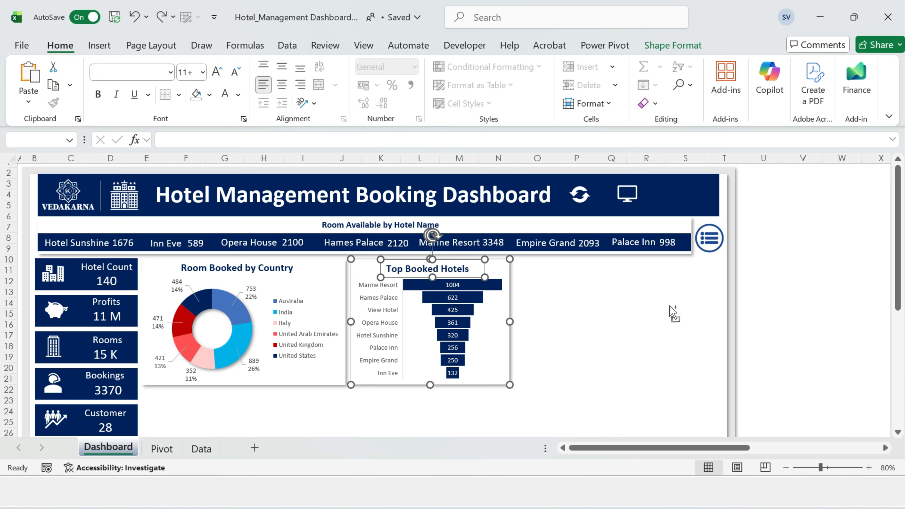
Duplicate the "Top Booked Hotels" panel with its title and funnel chart, and place the copy to the right of it.
{"action": "left_click", "coordinate": [826, 295]}
{"action": "left_click", "coordinate": [503, 338]}
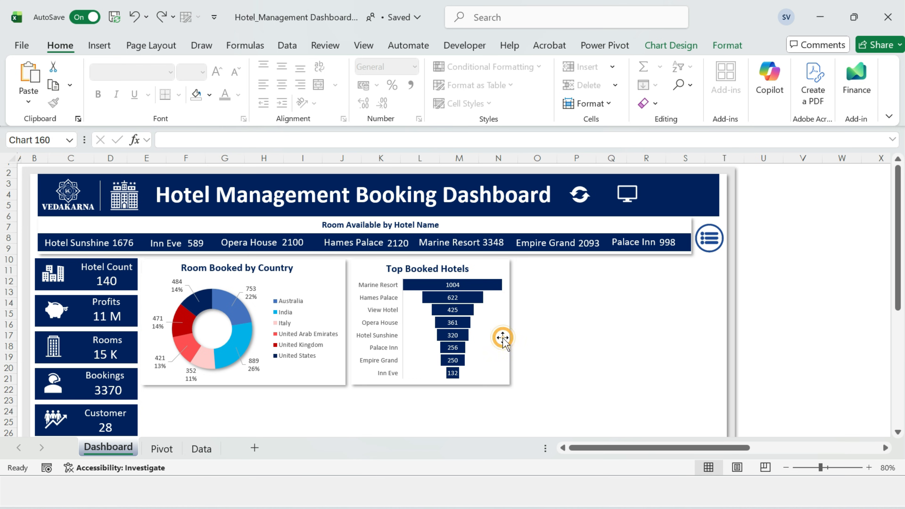
{"action": "left_click", "coordinate": [380, 268], "text": "ctrl"}
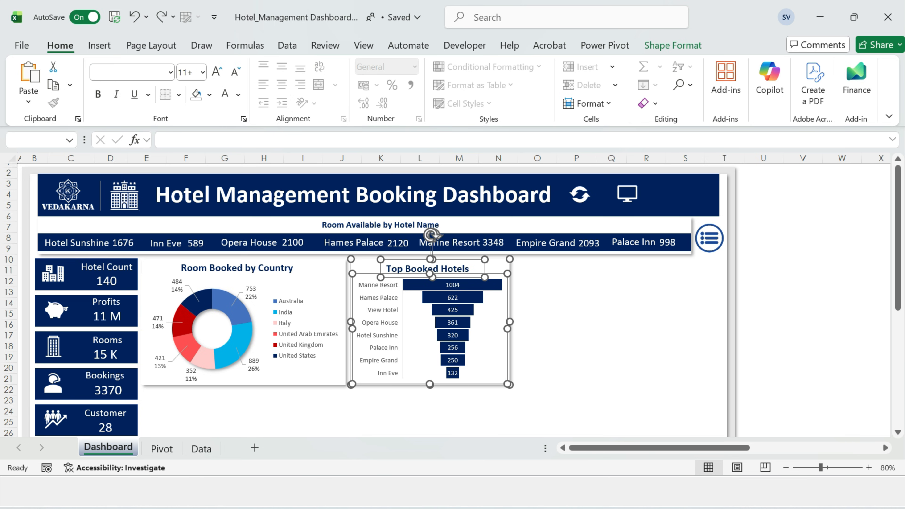
{"action": "key", "text": "ctrl+d"}
{"action": "left_click_drag", "start_coordinate": [480, 270], "coordinate": [637, 261]}
{"action": "left_click", "coordinate": [670, 261]}
{"action": "left_click", "coordinate": [774, 314]}
Delete the funnel chart from the copied panel and widen that panel to line up with the header's right end.
{"action": "left_click", "coordinate": [546, 269]}
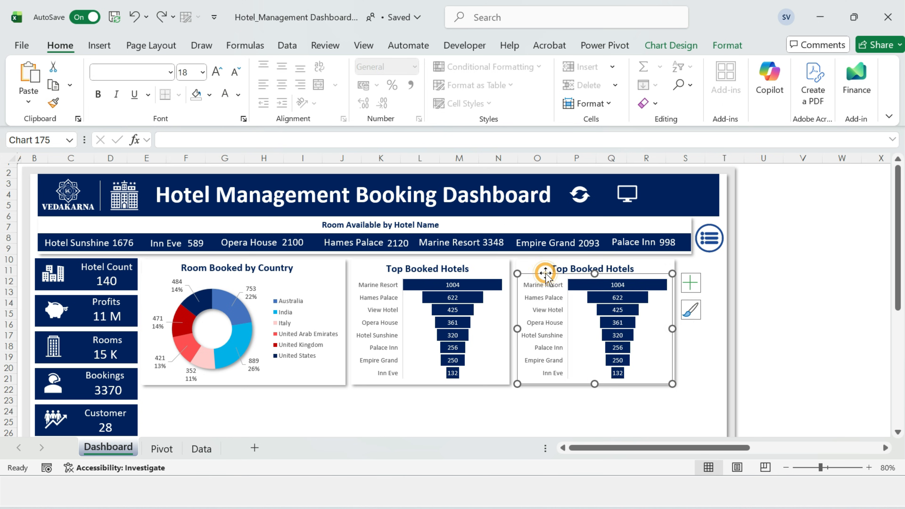
{"action": "key", "text": "Delete"}
{"action": "left_click", "coordinate": [675, 320]}
{"action": "left_click_drag", "start_coordinate": [675, 320], "coordinate": [717, 321]}
Retitle the copied panel "Room Availability in City" and widen its text box to fit the title.
{"action": "left_click", "coordinate": [633, 270]}
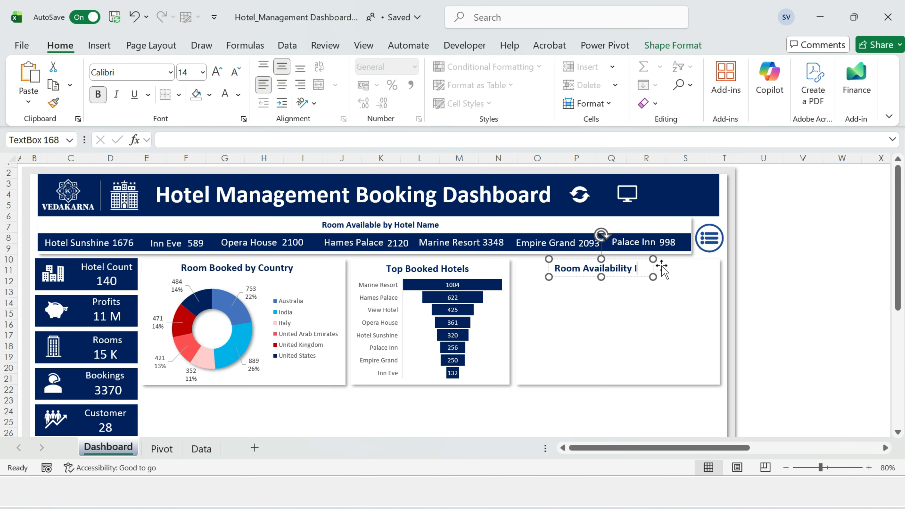
{"action": "left_click_drag", "start_coordinate": [653, 277], "coordinate": [667, 277]}
{"action": "left_click_drag", "start_coordinate": [667, 277], "coordinate": [683, 279]}
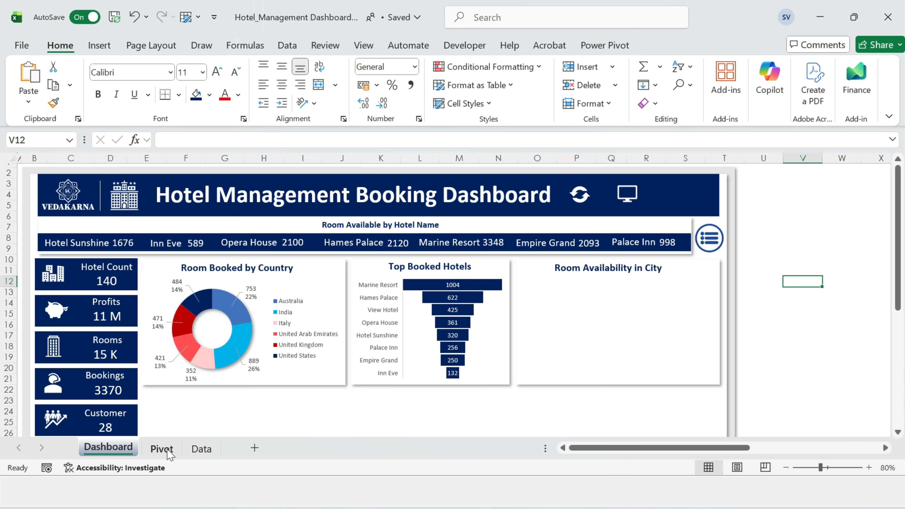
Insert a Filled Radar chart from the city room availability data in M3:N15 on the Pivot sheet.
{"action": "left_click", "coordinate": [168, 450]}
{"action": "left_click_drag", "start_coordinate": [361, 190], "coordinate": [432, 320]}
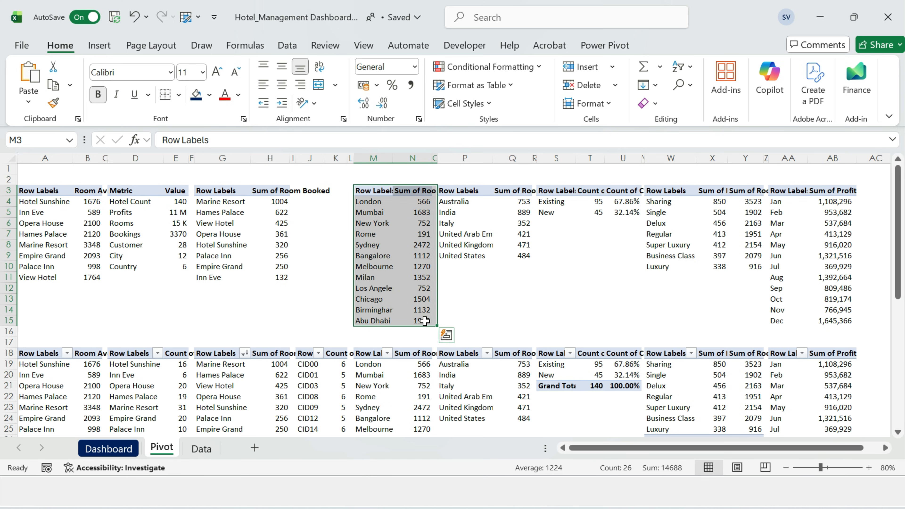
{"action": "left_click", "coordinate": [99, 45]}
{"action": "left_click", "coordinate": [328, 83]}
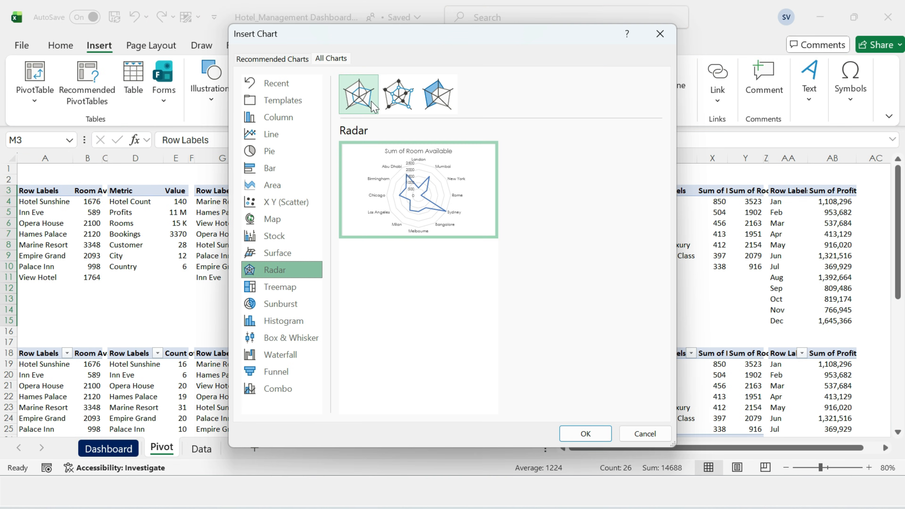
{"action": "left_click", "coordinate": [438, 95]}
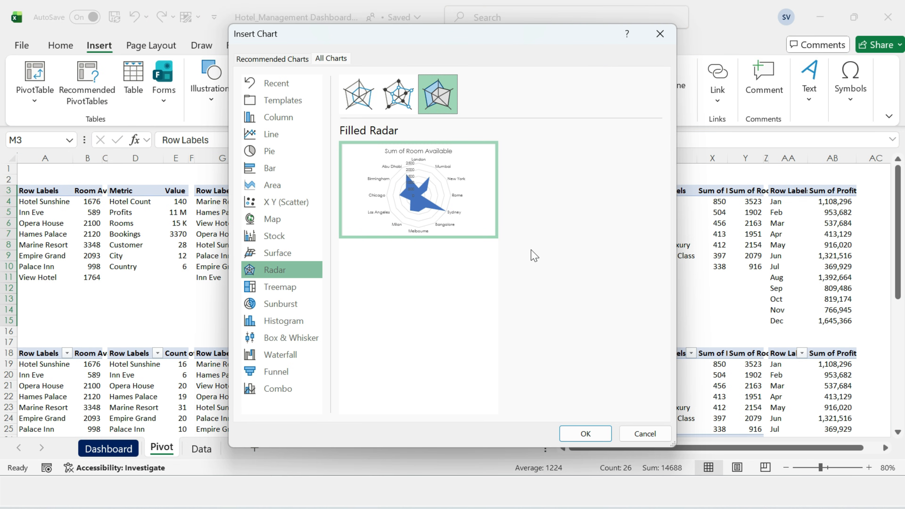
{"action": "left_click", "coordinate": [586, 434]}
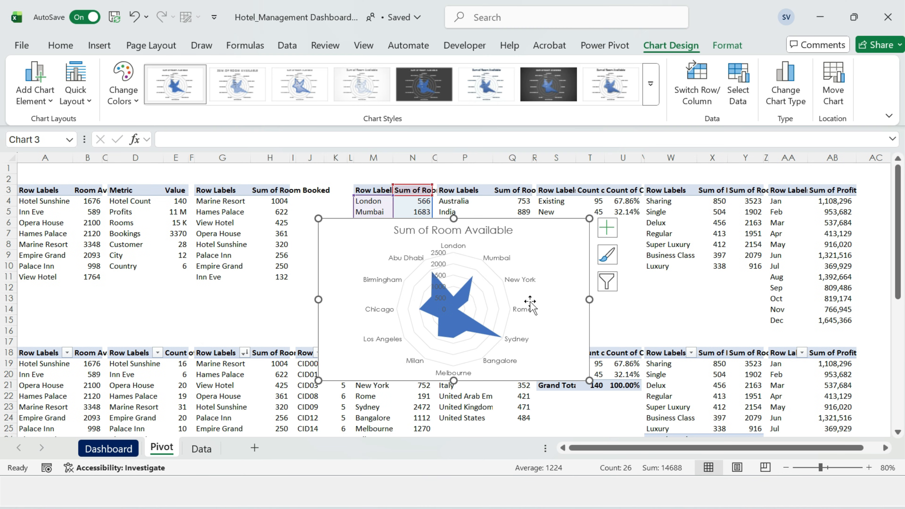
Move the radar chart onto the Dashboard's Room Availability in City panel and delete its chart title.
{"action": "key", "text": "ctrl+x"}
{"action": "key", "text": "ctrl+Page_Up"}
{"action": "left_click", "coordinate": [568, 329]}
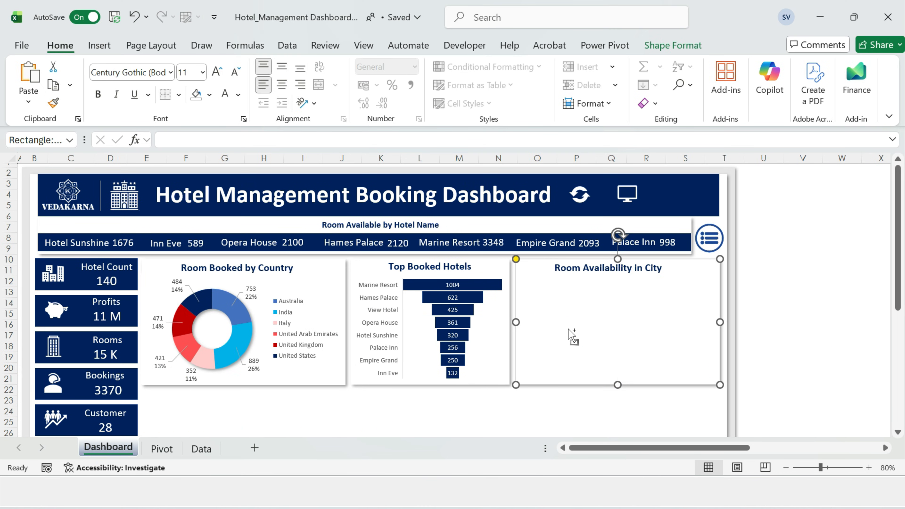
{"action": "key", "text": "ctrl+v"}
{"action": "left_click", "coordinate": [666, 275]}
{"action": "key", "text": "Delete"}
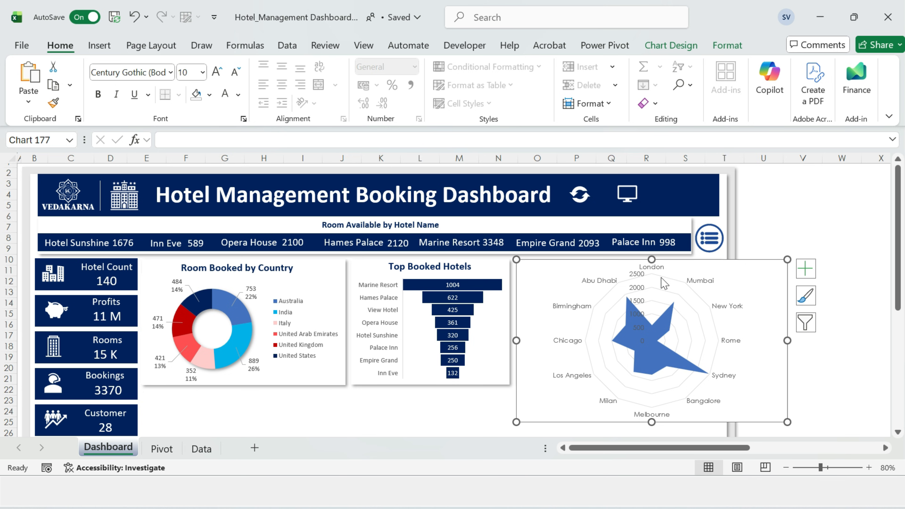
Resize the radar chart to fit inside the Room Availability in City panel below its title.
{"action": "left_click_drag", "start_coordinate": [597, 263], "coordinate": [597, 277]}
{"action": "left_click_drag", "start_coordinate": [788, 357], "coordinate": [721, 357]}
{"action": "scroll", "coordinate": [610, 386], "scroll_direction": "down", "scroll_amount": 2}
{"action": "left_click_drag", "start_coordinate": [619, 371], "coordinate": [622, 317]}
{"action": "left_click_drag", "start_coordinate": [622, 317], "coordinate": [621, 322]}
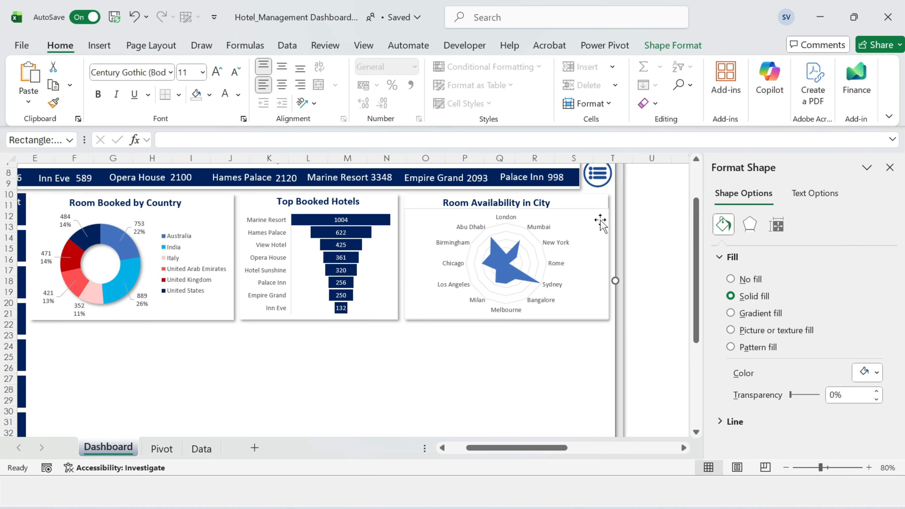
Add data labels to the radar chart and set their font to Calibri.
{"action": "left_click", "coordinate": [601, 221]}
{"action": "left_click", "coordinate": [626, 218]}
{"action": "left_click", "coordinate": [890, 167]}
{"action": "left_click_drag", "start_coordinate": [524, 254], "coordinate": [559, 251]}
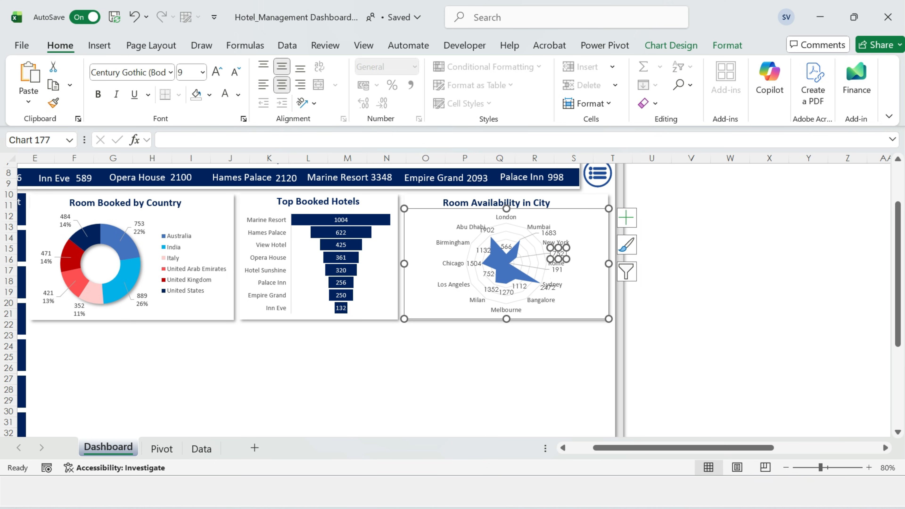
{"action": "left_click", "coordinate": [507, 292]}
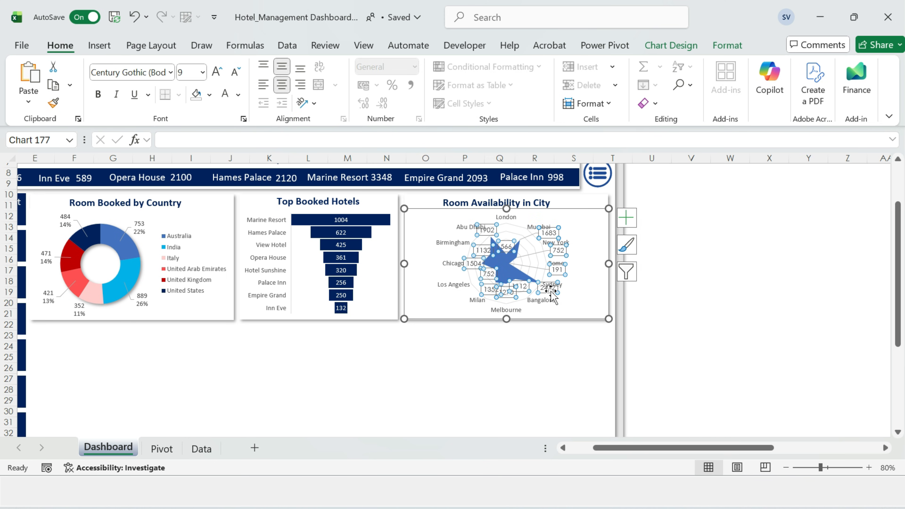
{"action": "left_click", "coordinate": [171, 72]}
{"action": "left_click", "coordinate": [123, 173]}
Reposition the radar chart's data labels so each value sits directly by its city name, including London's.
{"action": "left_click", "coordinate": [512, 296]}
{"action": "left_click", "coordinate": [491, 290]}
{"action": "left_click_drag", "start_coordinate": [512, 297], "coordinate": [473, 308]}
{"action": "left_click", "coordinate": [489, 274]}
{"action": "left_click_drag", "start_coordinate": [489, 274], "coordinate": [445, 295]}
{"action": "left_click", "coordinate": [478, 266]}
{"action": "left_click", "coordinate": [481, 252]}
{"action": "left_click_drag", "start_coordinate": [478, 266], "coordinate": [452, 252]}
{"action": "left_click", "coordinate": [809, 238]}
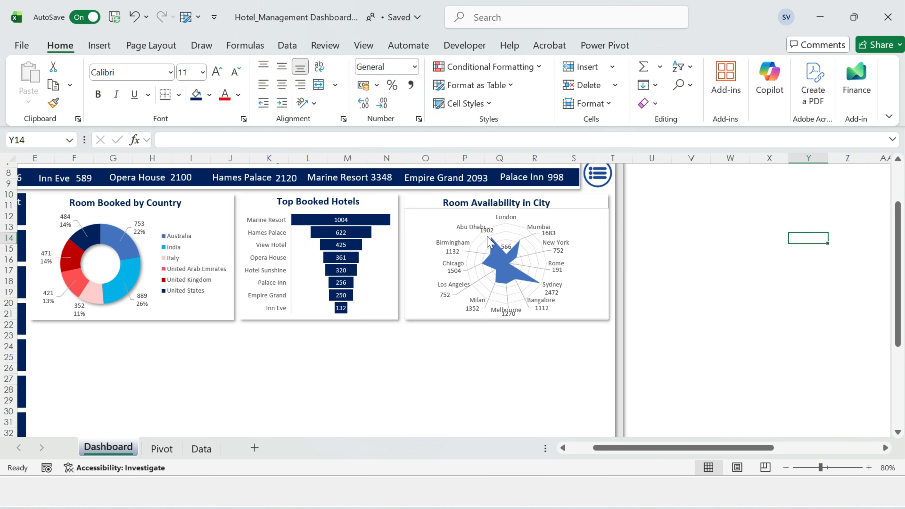
{"action": "left_click", "coordinate": [505, 247]}
{"action": "left_click_drag", "start_coordinate": [506, 247], "coordinate": [469, 233]}
{"action": "left_click", "coordinate": [691, 217]}
{"action": "left_click", "coordinate": [693, 269]}
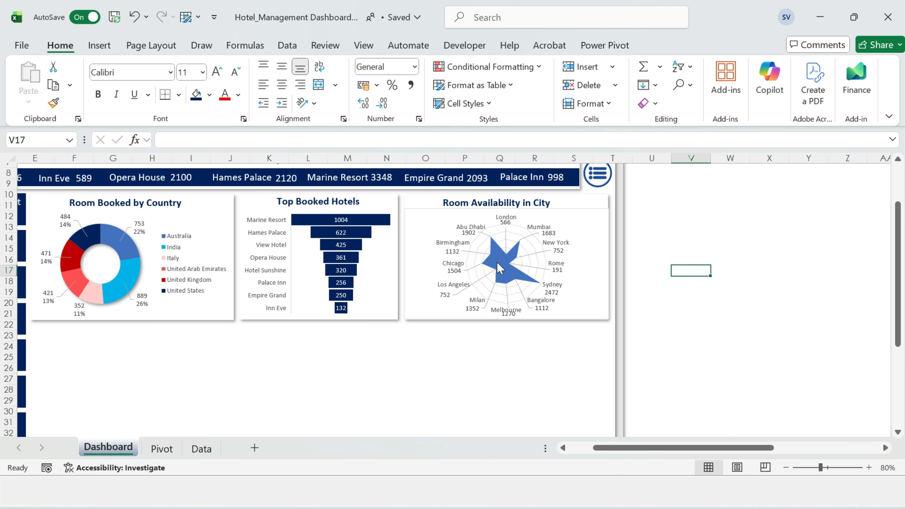
Fill the radar chart's data series with dark blue.
{"action": "left_click", "coordinate": [502, 267]}
{"action": "left_click", "coordinate": [210, 95]}
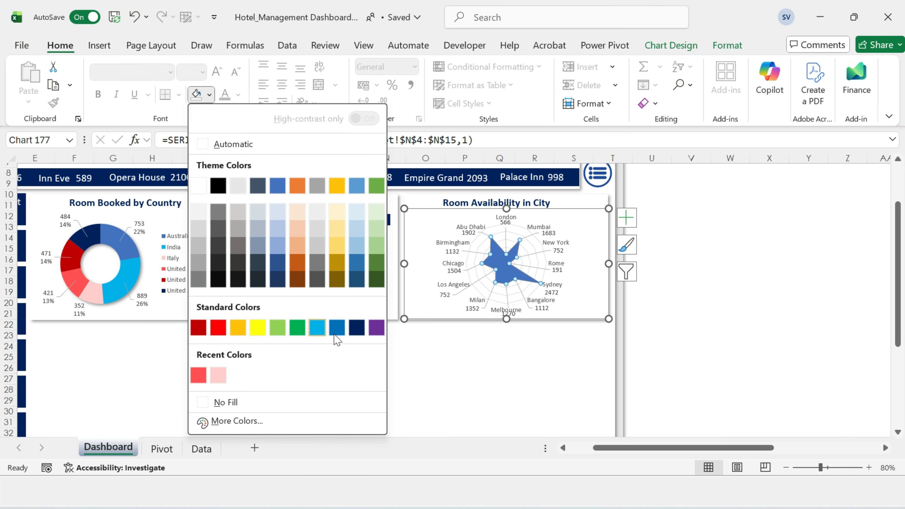
{"action": "left_click", "coordinate": [356, 326]}
{"action": "left_click", "coordinate": [756, 238]}
Remove the radar chart area's fill and outline.
{"action": "left_click", "coordinate": [594, 211]}
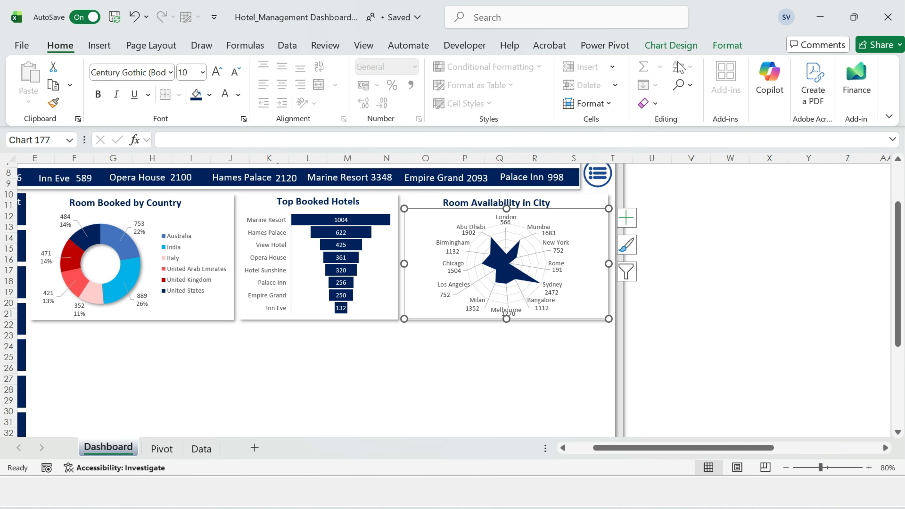
{"action": "left_click", "coordinate": [728, 45]}
{"action": "left_click", "coordinate": [416, 67]}
{"action": "left_click", "coordinate": [466, 375]}
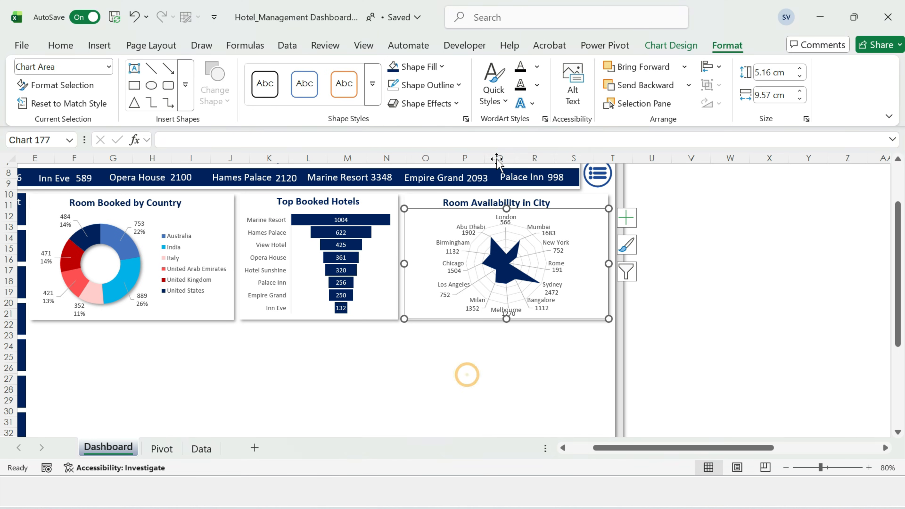
{"action": "left_click", "coordinate": [428, 85]}
{"action": "left_click", "coordinate": [487, 374]}
{"action": "left_click", "coordinate": [705, 332]}
{"action": "left_click", "coordinate": [773, 280]}
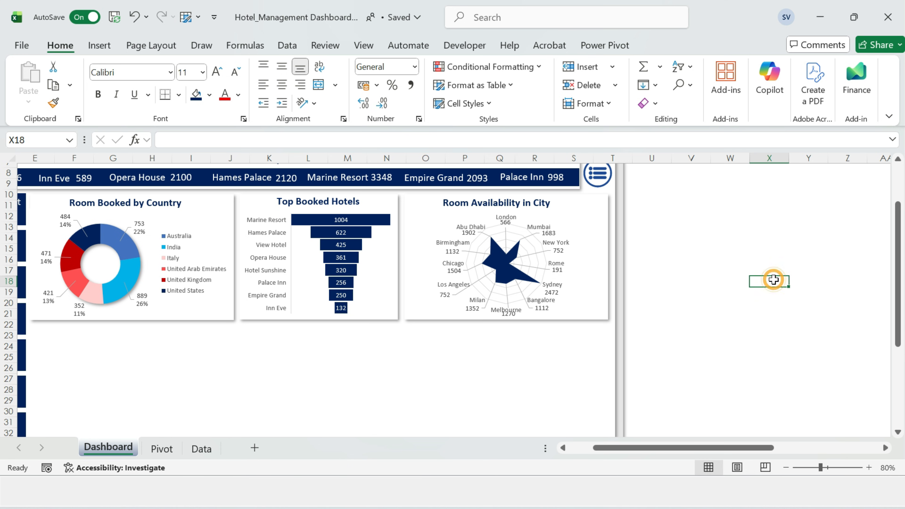
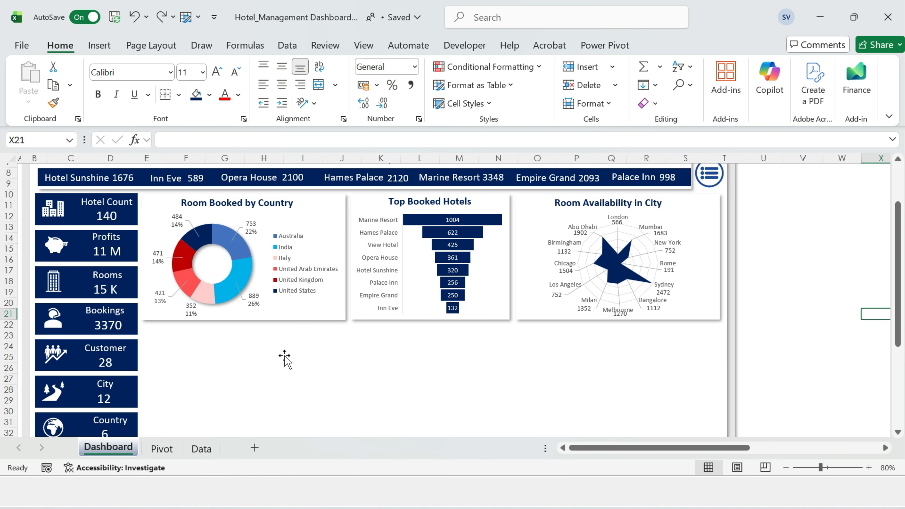
{"action": "left_click", "coordinate": [319, 313]}
{"action": "left_click", "coordinate": [244, 206], "text": "ctrl"}
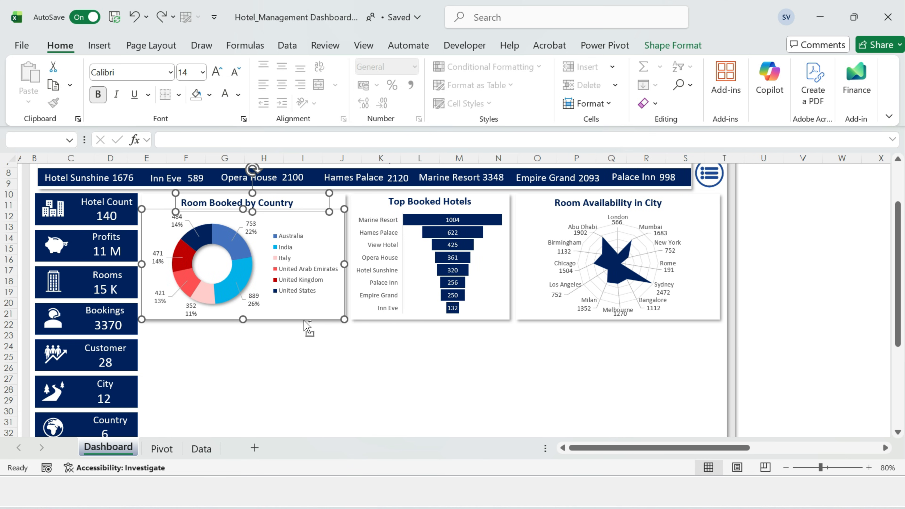
{"action": "key", "text": "ctrl+c"}
{"action": "key", "text": "ctrl+v"}
{"action": "left_click_drag", "start_coordinate": [320, 329], "coordinate": [321, 427]}
{"action": "key", "text": "ctrl+z"}
{"action": "key", "text": "ctrl+z"}
{"action": "left_click", "coordinate": [356, 366]}
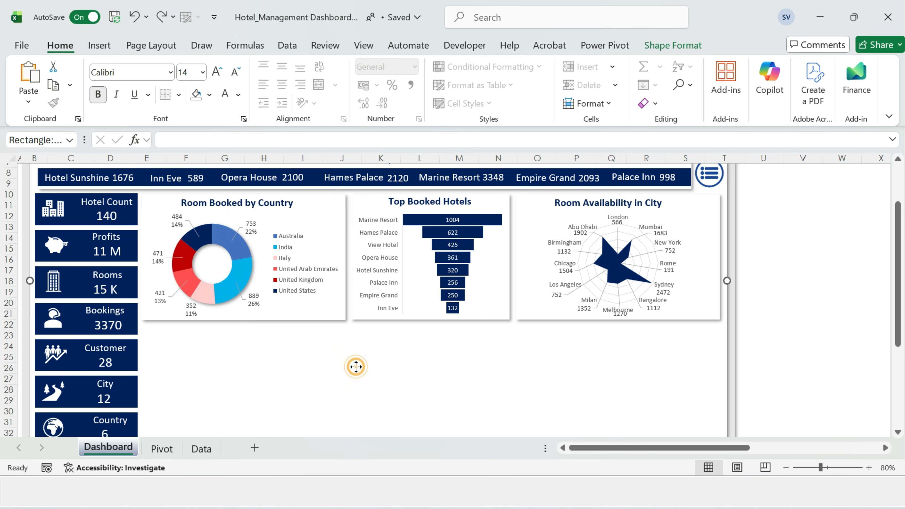
Copy the Room Booked by Country panel's background rectangle, place it directly below that panel and widen the copy.
{"action": "left_click", "coordinate": [340, 202]}
{"action": "key", "text": "ctrl+c"}
{"action": "scroll", "coordinate": [257, 269], "scroll_direction": "down", "scroll_amount": 3}
{"action": "left_click", "coordinate": [257, 269]}
{"action": "key", "text": "ctrl+v"}
{"action": "left_click_drag", "start_coordinate": [160, 214], "coordinate": [252, 321]}
{"action": "scroll", "coordinate": [235, 257], "scroll_direction": "down", "scroll_amount": 3}
{"action": "left_click_drag", "start_coordinate": [234, 256], "coordinate": [254, 358]}
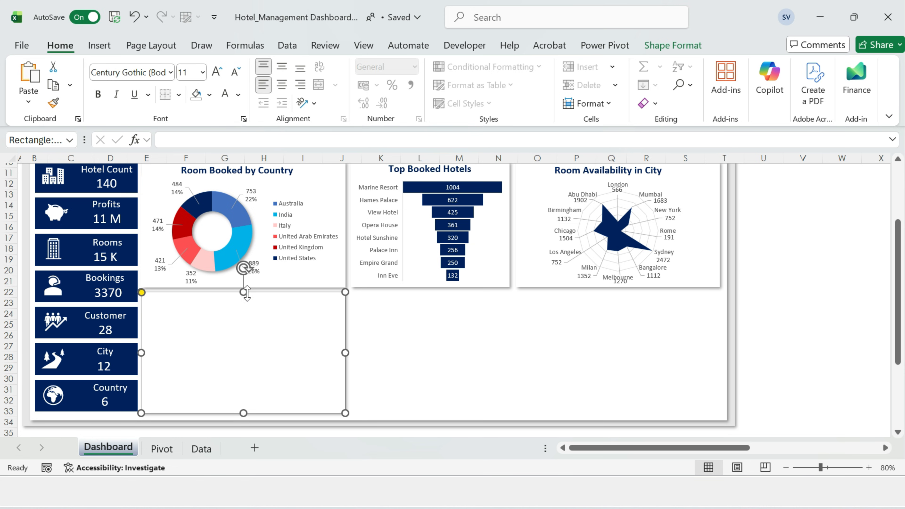
{"action": "left_click_drag", "start_coordinate": [345, 352], "coordinate": [415, 353]}
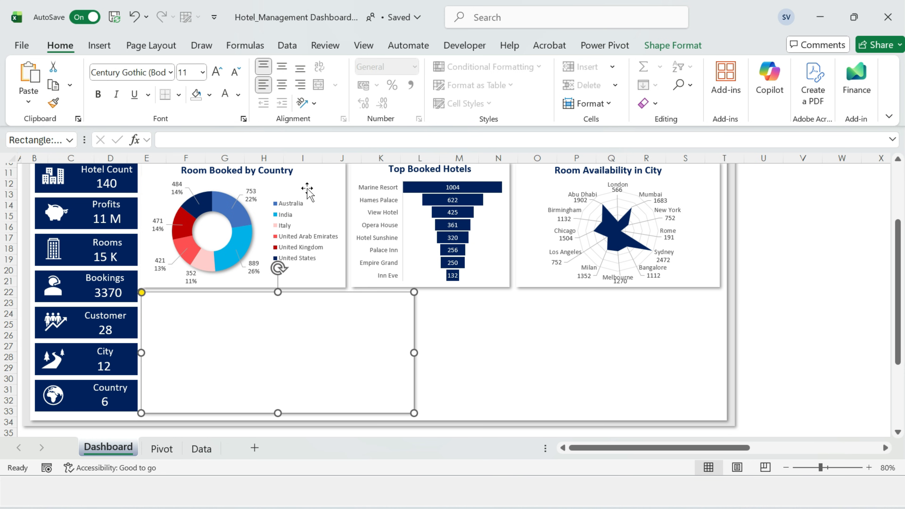
Copy the Room Booked by Country title onto the new panel, retitle it "Profits by Month" and fit its text box.
{"action": "left_click", "coordinate": [294, 180]}
{"action": "key", "text": "ctrl+c"}
{"action": "left_click", "coordinate": [308, 305]}
{"action": "key", "text": "ctrl+v"}
{"action": "left_click", "coordinate": [247, 301]}
{"action": "left_click_drag", "start_coordinate": [263, 309], "coordinate": [310, 311]}
{"action": "triple_click", "coordinate": [287, 302]}
{"action": "type", "text": "Pro"}
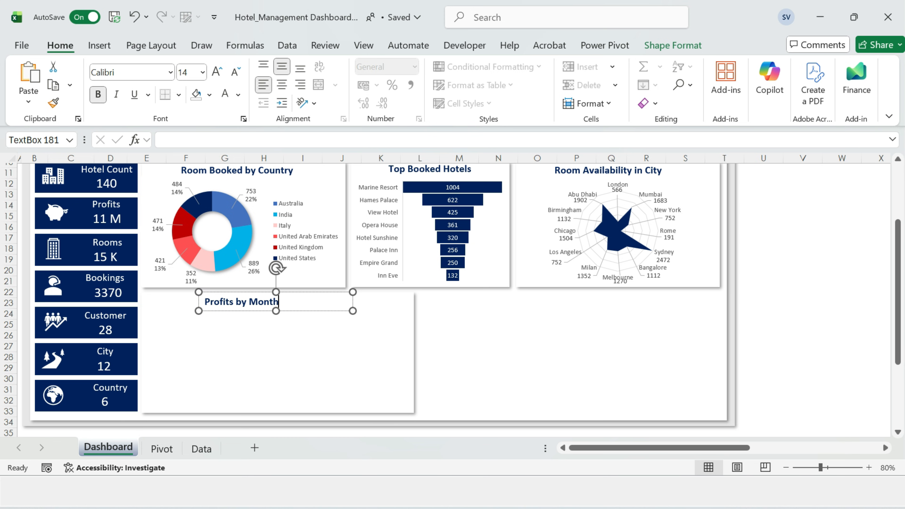
{"action": "left_click_drag", "start_coordinate": [355, 310], "coordinate": [280, 310]}
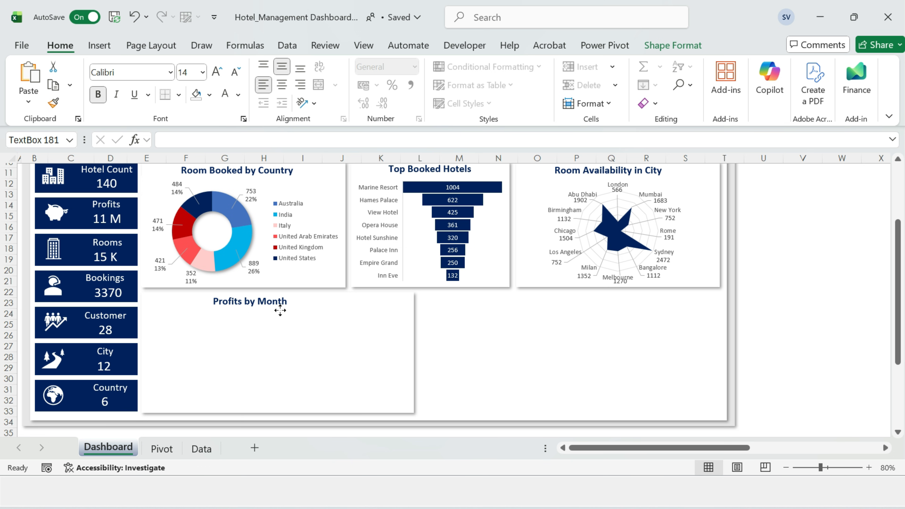
Insert a Line with Markers chart from the monthly profit data in AA3:AB15 on the Pivot sheet.
{"action": "left_click", "coordinate": [162, 449]}
{"action": "left_click_drag", "start_coordinate": [785, 194], "coordinate": [848, 321]}
{"action": "left_click", "coordinate": [99, 45]}
{"action": "left_click", "coordinate": [330, 85]}
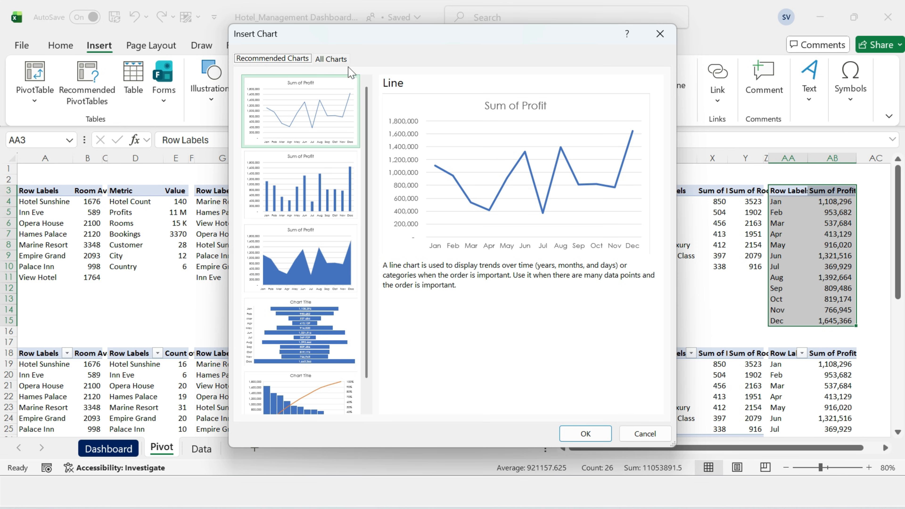
{"action": "left_click", "coordinate": [334, 59]}
{"action": "left_click", "coordinate": [271, 134]}
{"action": "left_click", "coordinate": [478, 104]}
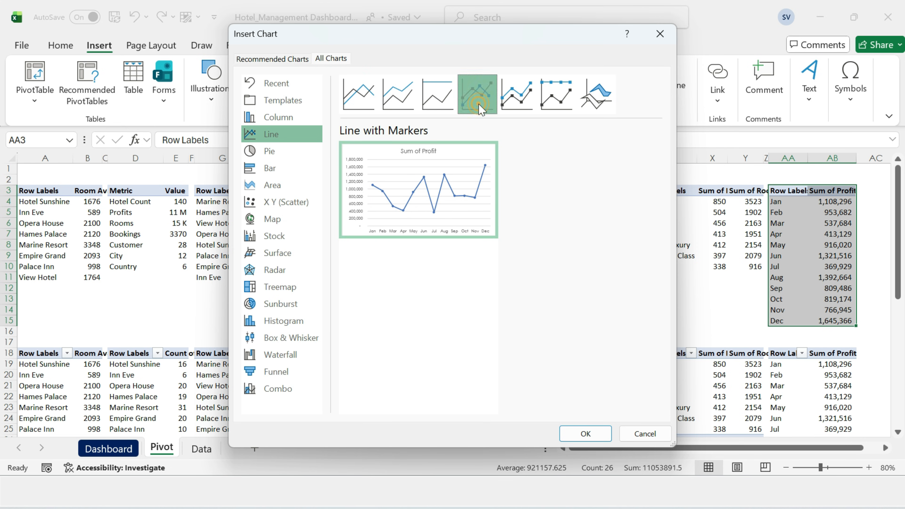
{"action": "left_click", "coordinate": [599, 440]}
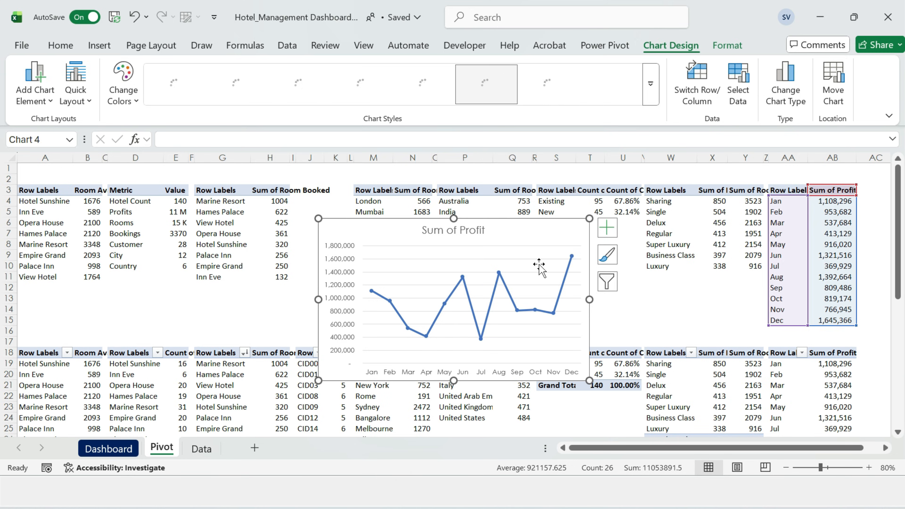
Move the profit line chart from the Pivot sheet onto the Dashboard's Profits by Month panel.
{"action": "key", "text": "ctrl+x"}
{"action": "left_click", "coordinate": [129, 449]}
{"action": "left_click", "coordinate": [224, 364]}
{"action": "key", "text": "ctrl+v"}
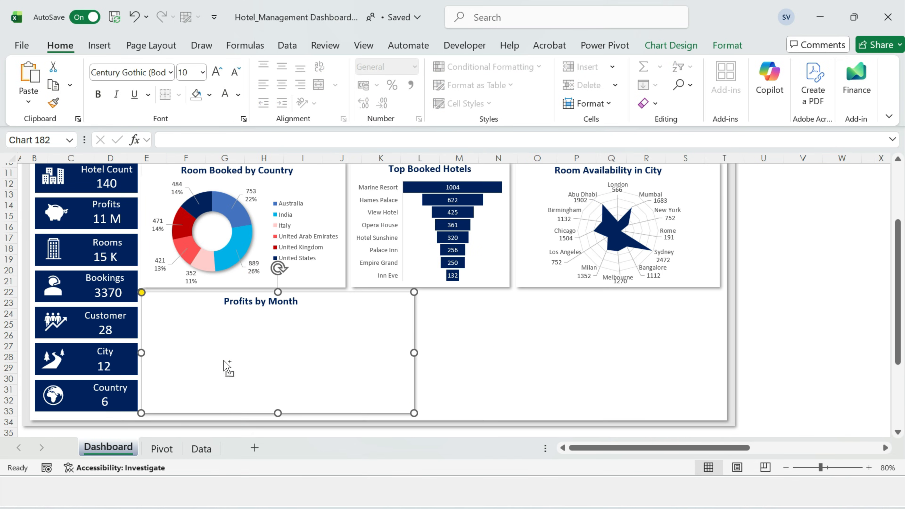
Delete the profit line chart's title and vertical value axis.
{"action": "scroll", "coordinate": [335, 277], "scroll_direction": "down", "scroll_amount": 3}
{"action": "left_click", "coordinate": [277, 207]}
{"action": "key", "text": "Delete"}
{"action": "left_click", "coordinate": [162, 273]}
{"action": "scroll", "coordinate": [177, 260], "scroll_direction": "right", "scroll_amount": 3}
{"action": "left_click", "coordinate": [61, 271]}
{"action": "key", "text": "Delete"}
Resize the line chart to fit the Profits by Month panel below its title and delete its gridlines.
{"action": "left_click_drag", "start_coordinate": [168, 358], "coordinate": [168, 320]}
{"action": "scroll", "coordinate": [512, 346], "scroll_direction": "left", "scroll_amount": 3}
{"action": "scroll", "coordinate": [511, 346], "scroll_direction": "up", "scroll_amount": 3}
{"action": "mouse_move", "coordinate": [319, 296]}
{"action": "left_mouse_down"}
{"action": "mouse_move", "coordinate": [341, 326]}
{"action": "mouse_move", "coordinate": [320, 310]}
{"action": "left_mouse_up"}
{"action": "scroll", "coordinate": [394, 321], "scroll_direction": "down", "scroll_amount": 1}
{"action": "left_click_drag", "start_coordinate": [278, 400], "coordinate": [278, 380]}
{"action": "left_click", "coordinate": [332, 353]}
{"action": "key", "text": "Delete"}
Set the line chart's month axis font to Calibri and add data labels to the chart.
{"action": "left_click", "coordinate": [310, 376]}
{"action": "left_click", "coordinate": [170, 72]}
{"action": "left_click", "coordinate": [143, 173]}
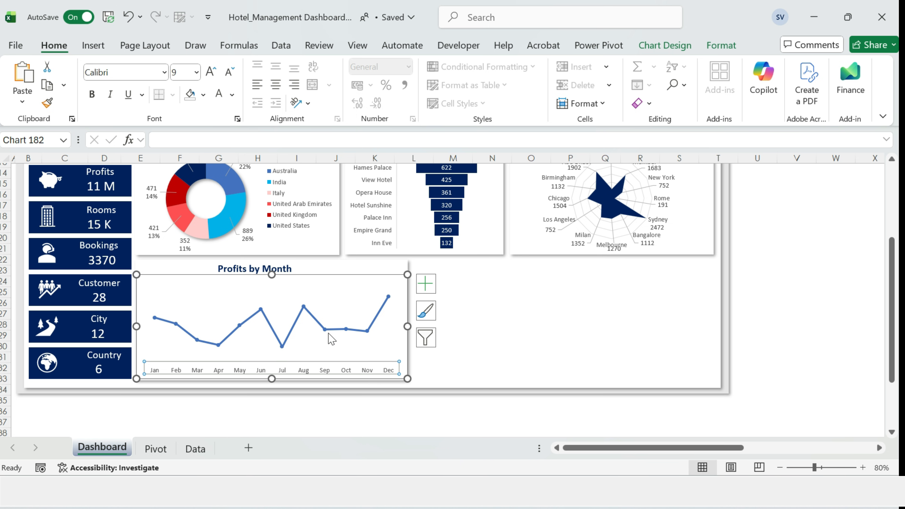
{"action": "left_click", "coordinate": [426, 284]}
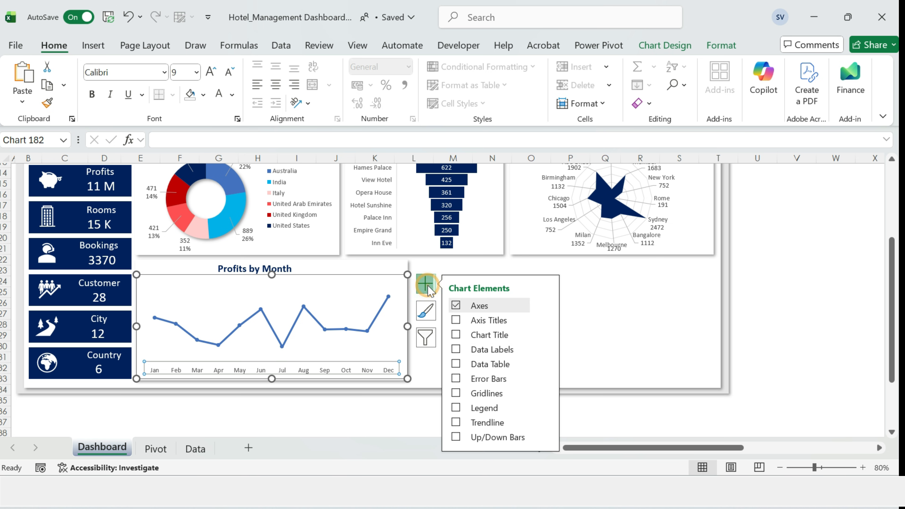
Apply the custom number format 0, "M" to the monthly profit values in AB4:AB15 on the Pivot sheet.
{"action": "left_click", "coordinate": [155, 449]}
{"action": "left_click_drag", "start_coordinate": [841, 201], "coordinate": [854, 320]}
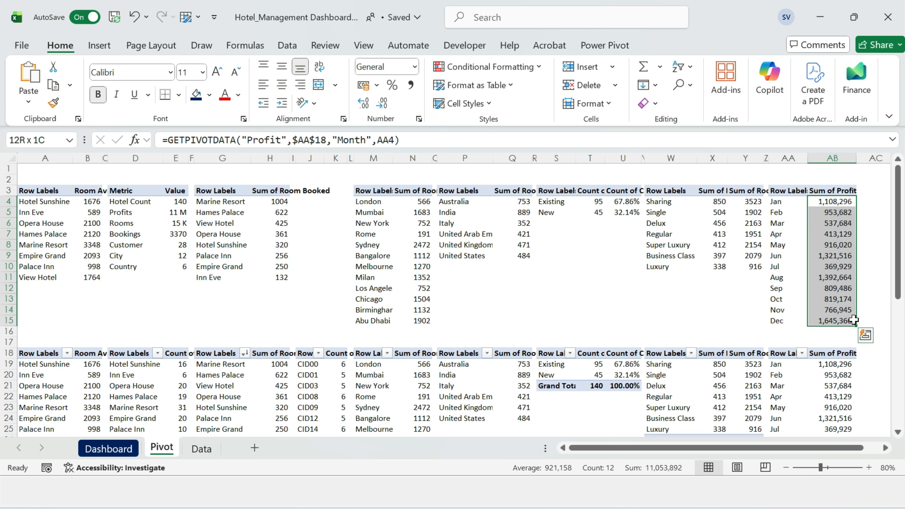
{"action": "left_click", "coordinate": [419, 119]}
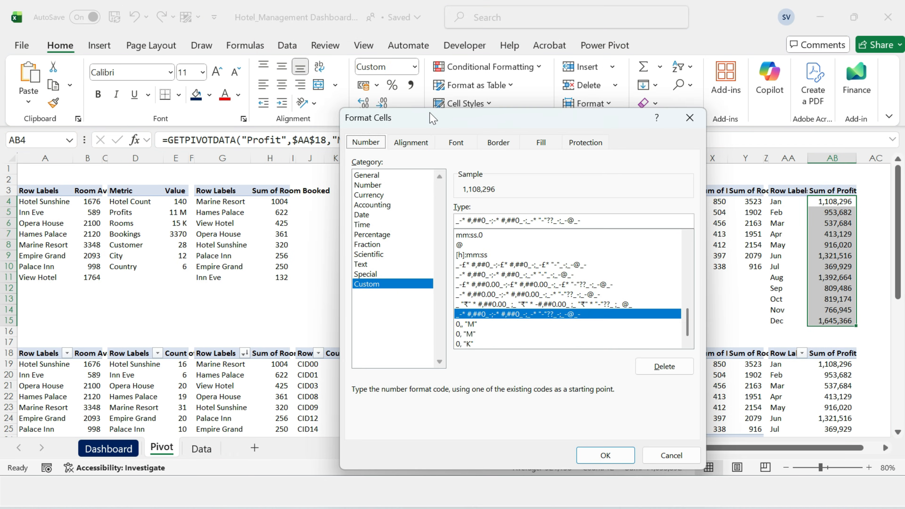
{"action": "left_click", "coordinate": [469, 335]}
{"action": "left_click", "coordinate": [606, 456]}
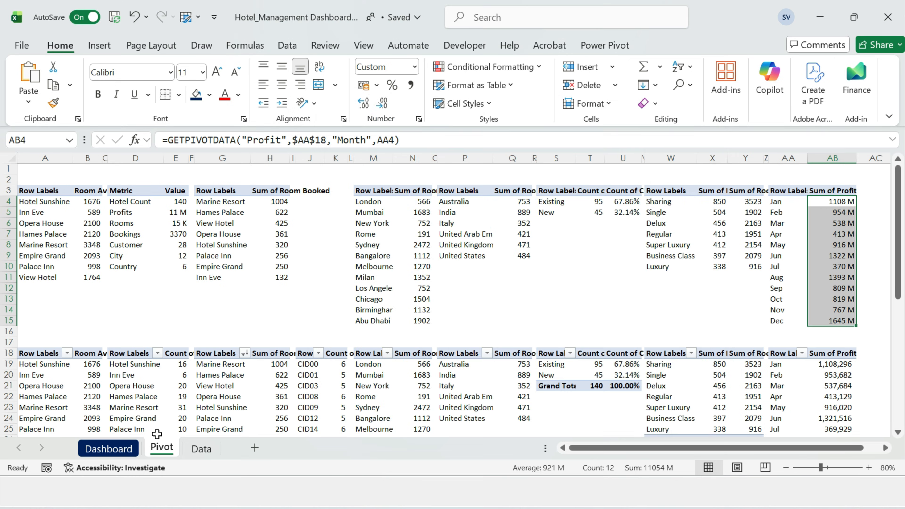
Give the Dashboard's profit line chart series built-in round markers of size 10.
{"action": "left_click", "coordinate": [108, 449]}
{"action": "left_click", "coordinate": [302, 322]}
{"action": "right_click", "coordinate": [303, 323]}
{"action": "left_click", "coordinate": [358, 309]}
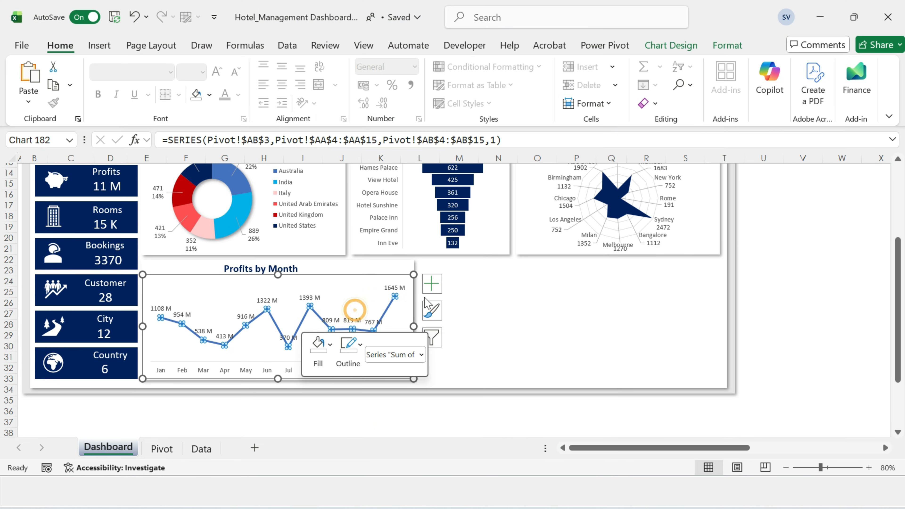
{"action": "left_click", "coordinate": [724, 224]}
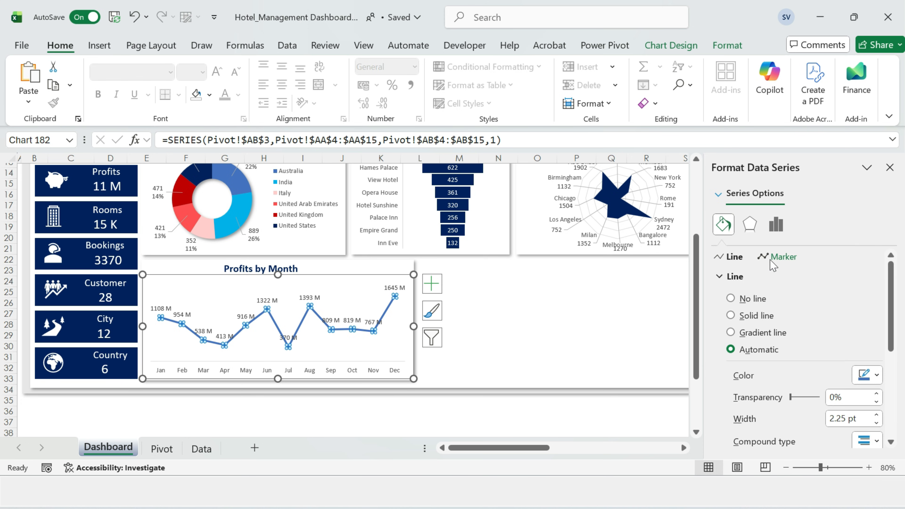
{"action": "left_click", "coordinate": [779, 257]}
{"action": "left_click", "coordinate": [719, 278]}
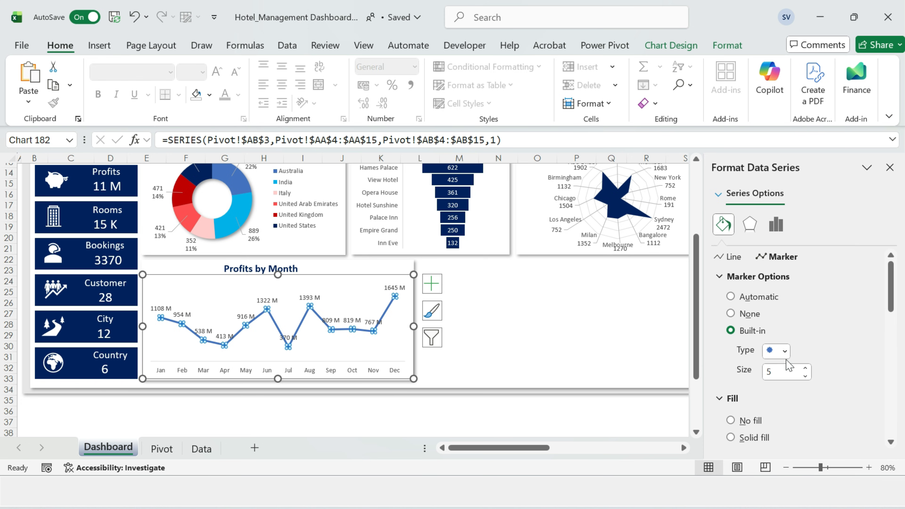
{"action": "left_click", "coordinate": [805, 369]}
{"action": "left_click", "coordinate": [805, 369]}
{"action": "left_click", "coordinate": [805, 368]}
{"action": "left_click", "coordinate": [805, 369]}
{"action": "left_click", "coordinate": [805, 368]}
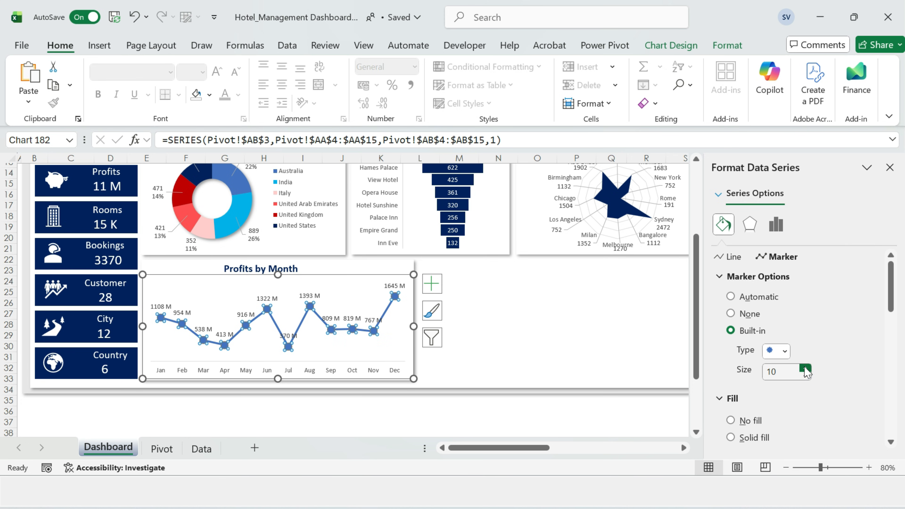
Fill the profit line's markers with solid dark blue.
{"action": "scroll", "coordinate": [855, 378], "scroll_direction": "down", "scroll_amount": 5}
{"action": "left_click", "coordinate": [877, 382]}
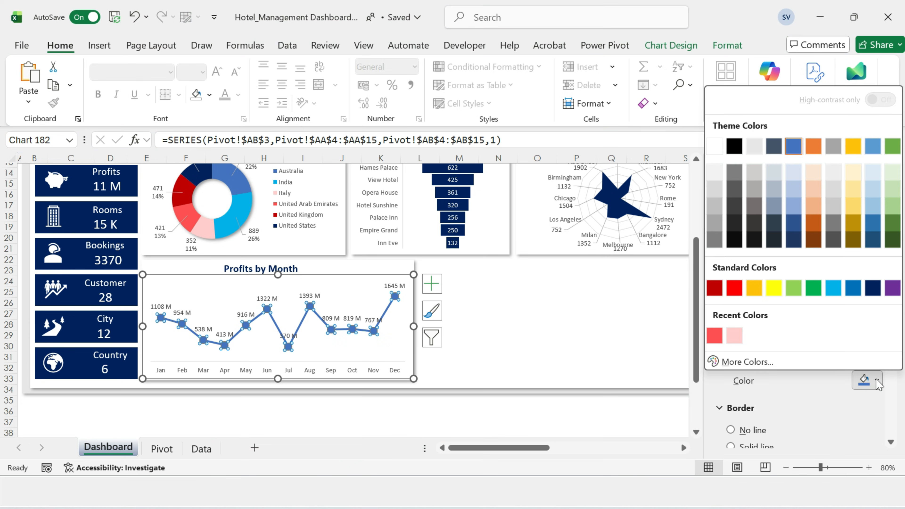
{"action": "left_click", "coordinate": [872, 288]}
{"action": "left_click", "coordinate": [877, 380]}
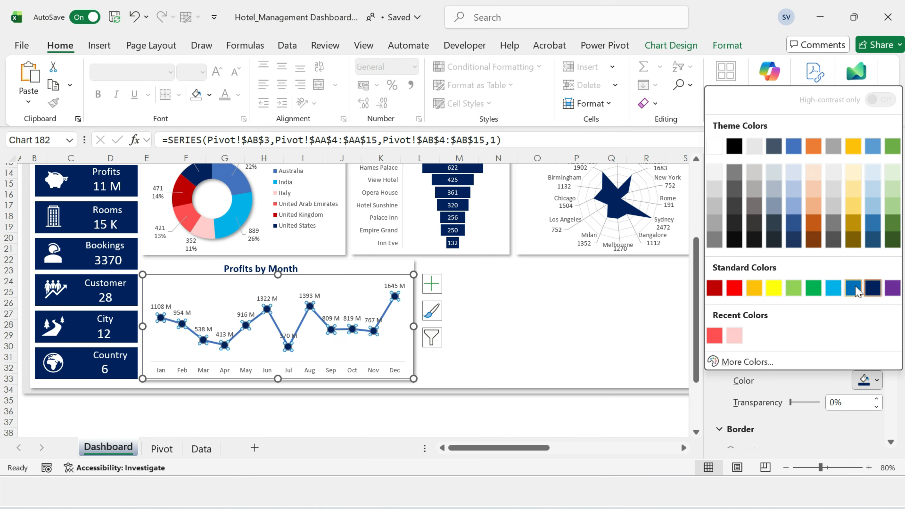
{"action": "left_click", "coordinate": [873, 286]}
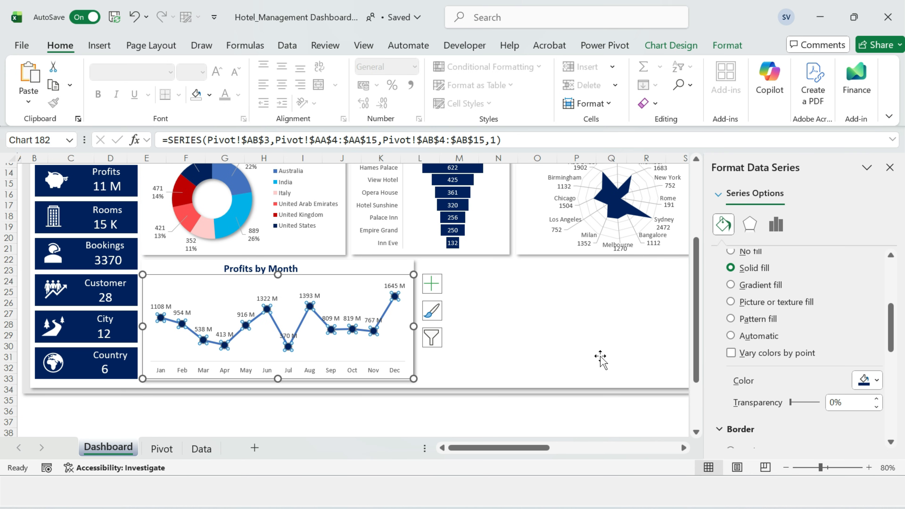
Set the profit line's transparency to 50%.
{"action": "scroll", "coordinate": [832, 332], "scroll_direction": "up", "scroll_amount": 5}
{"action": "left_click", "coordinate": [729, 257]}
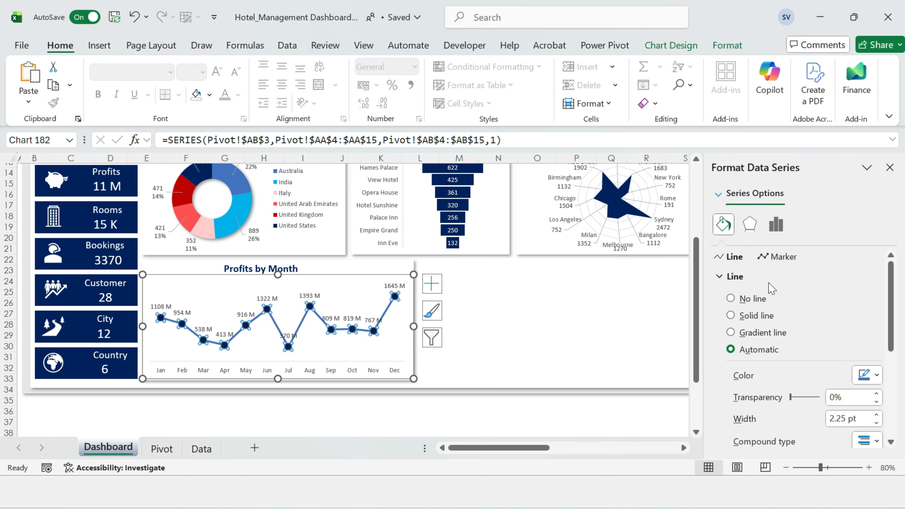
{"action": "scroll", "coordinate": [784, 296], "scroll_direction": "down", "scroll_amount": 3}
{"action": "double_click", "coordinate": [841, 296]}
{"action": "type", "text": "5"}
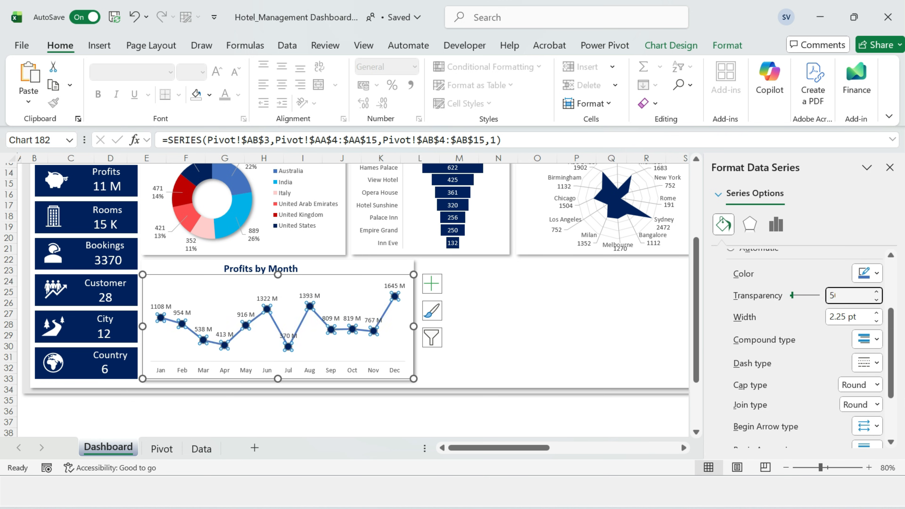
{"action": "left_click", "coordinate": [537, 415]}
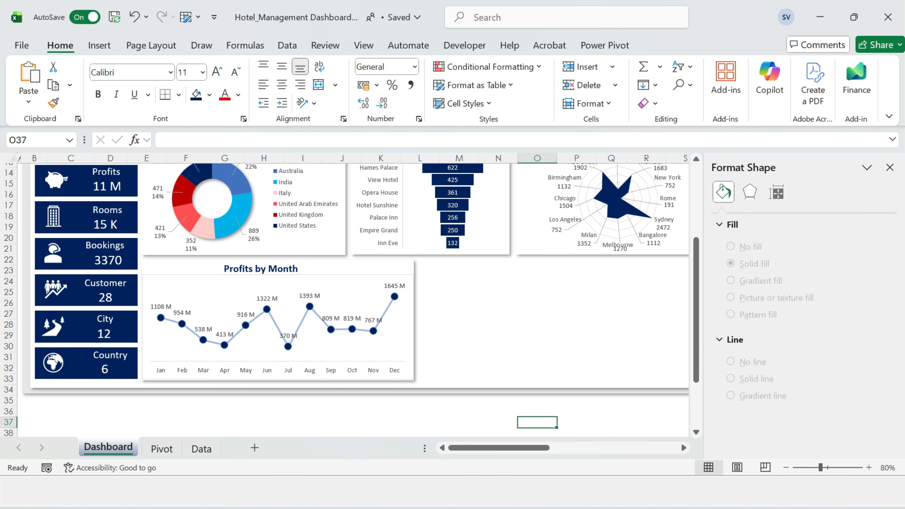
Enlarge the line chart's plot area slightly and remove the chart's fill and outline.
{"action": "left_click", "coordinate": [344, 298]}
{"action": "left_click", "coordinate": [386, 276]}
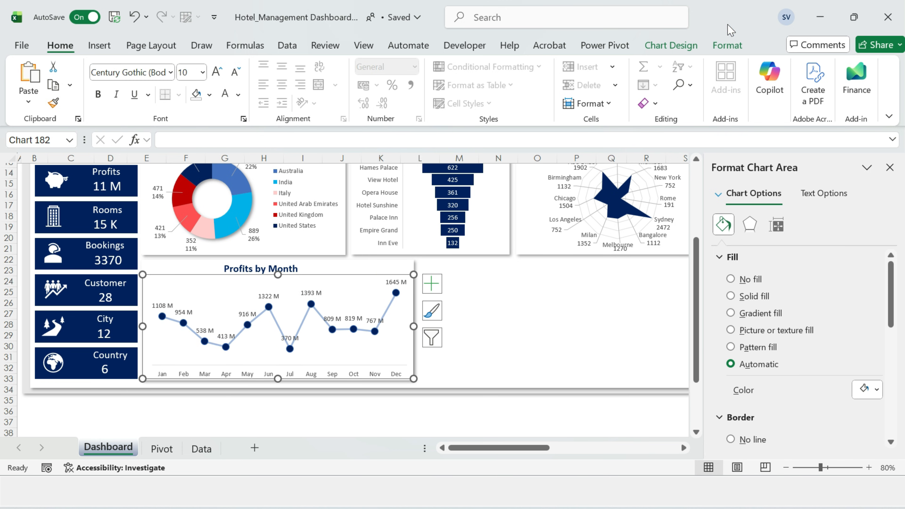
{"action": "left_click", "coordinate": [727, 45]}
{"action": "left_click", "coordinate": [414, 67]}
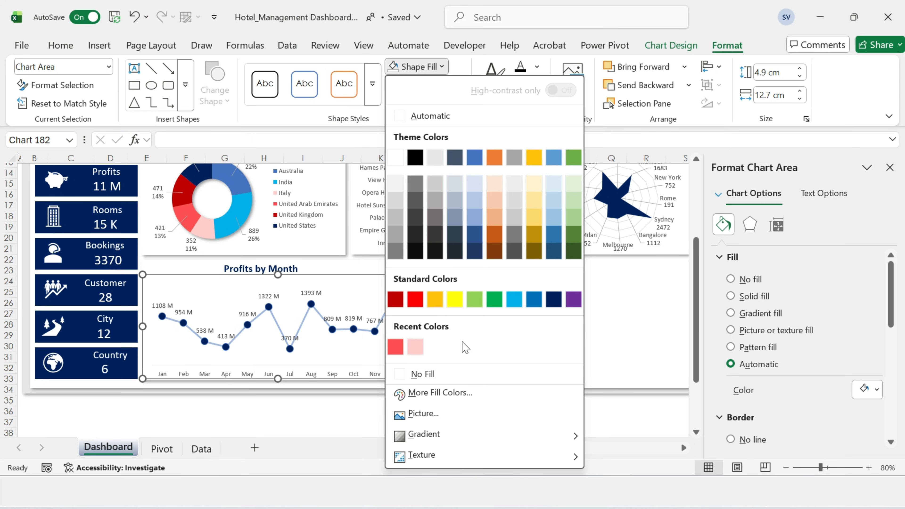
{"action": "left_click", "coordinate": [463, 373]}
{"action": "left_click", "coordinate": [459, 86]}
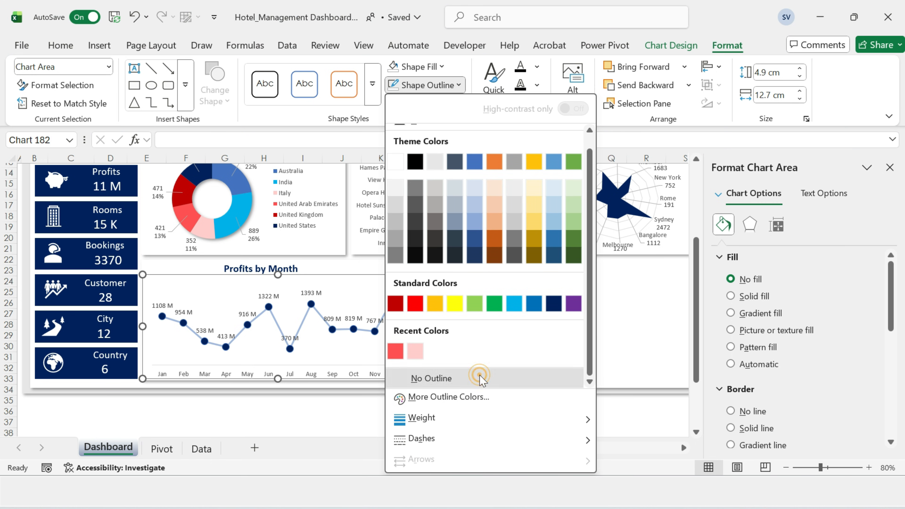
{"action": "left_click", "coordinate": [479, 377]}
{"action": "left_click", "coordinate": [404, 413]}
Duplicate the Profits by Month panel and its title into the empty space beside it.
{"action": "scroll", "coordinate": [510, 336], "scroll_direction": "up", "scroll_amount": 2}
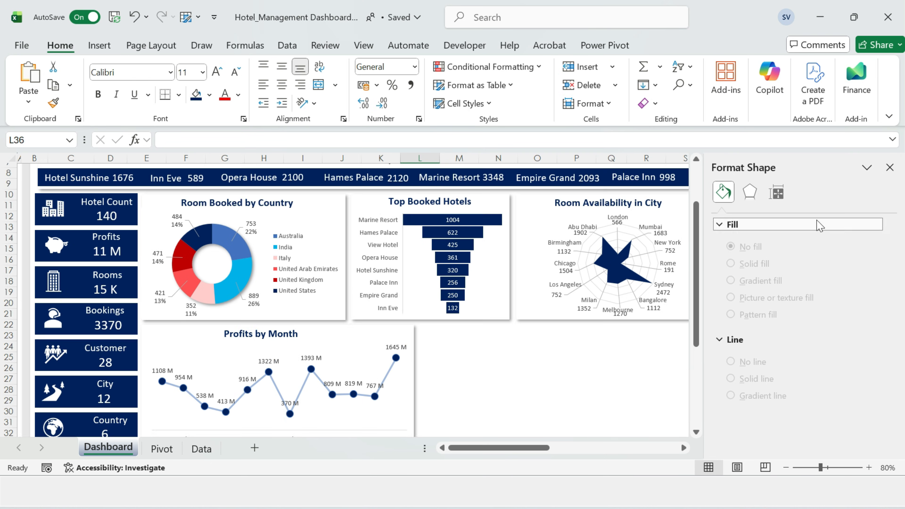
{"action": "left_click", "coordinate": [890, 167]}
{"action": "left_click", "coordinate": [410, 336]}
{"action": "left_click", "coordinate": [277, 335], "text": "ctrl"}
{"action": "left_click_drag", "start_coordinate": [388, 345], "coordinate": [636, 326]}
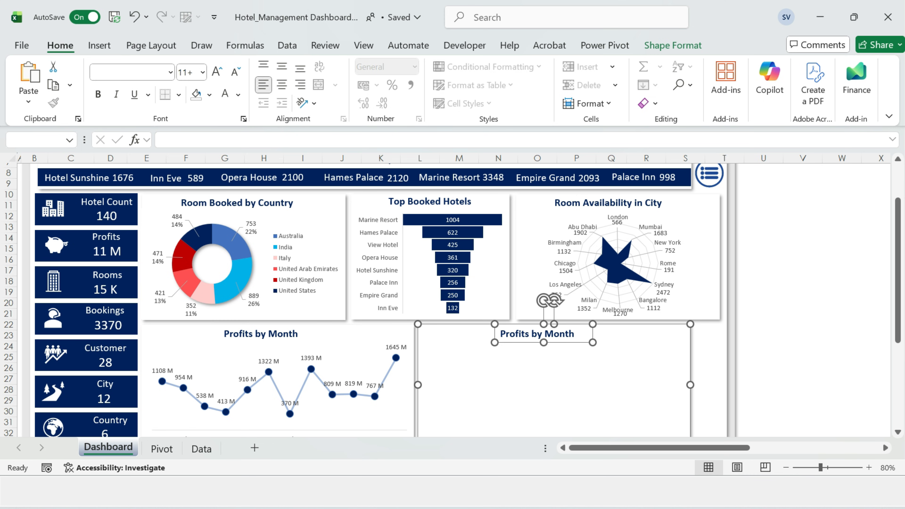
Set the duplicated panel's width to 6.27 cm.
{"action": "left_click", "coordinate": [614, 375]}
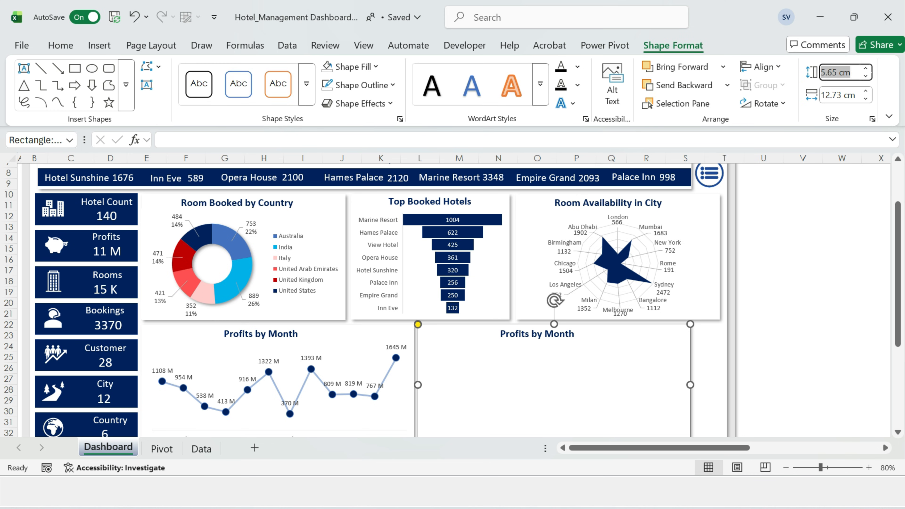
{"action": "type", "text": "6.27"}
{"action": "key", "text": "Return"}
{"action": "left_click", "coordinate": [809, 345]}
Retitle the new panel "Count of Customer Type" and move, widen and center its title across the panel.
{"action": "left_click", "coordinate": [284, 344]}
{"action": "left_click", "coordinate": [279, 338]}
{"action": "left_click", "coordinate": [540, 336]}
{"action": "left_click_drag", "start_coordinate": [565, 343], "coordinate": [501, 342]}
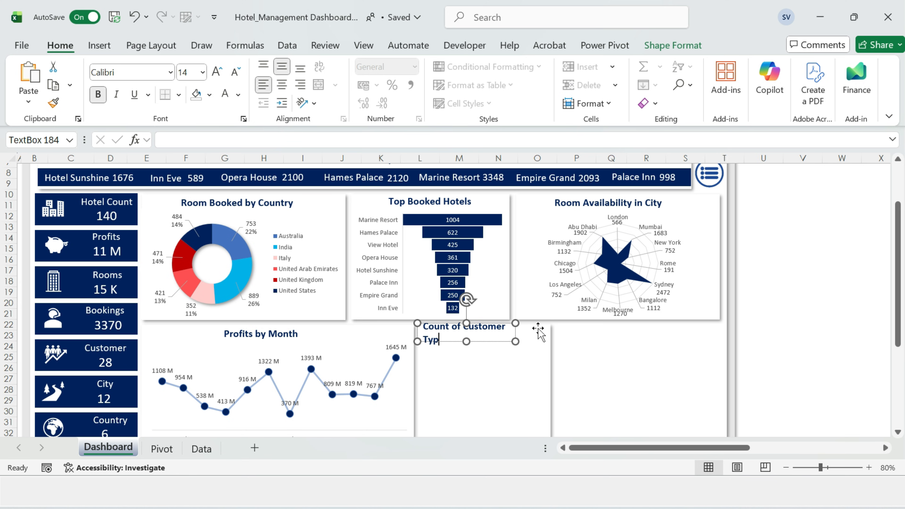
{"action": "type", "text": "e"}
{"action": "left_click_drag", "start_coordinate": [517, 341], "coordinate": [550, 345]}
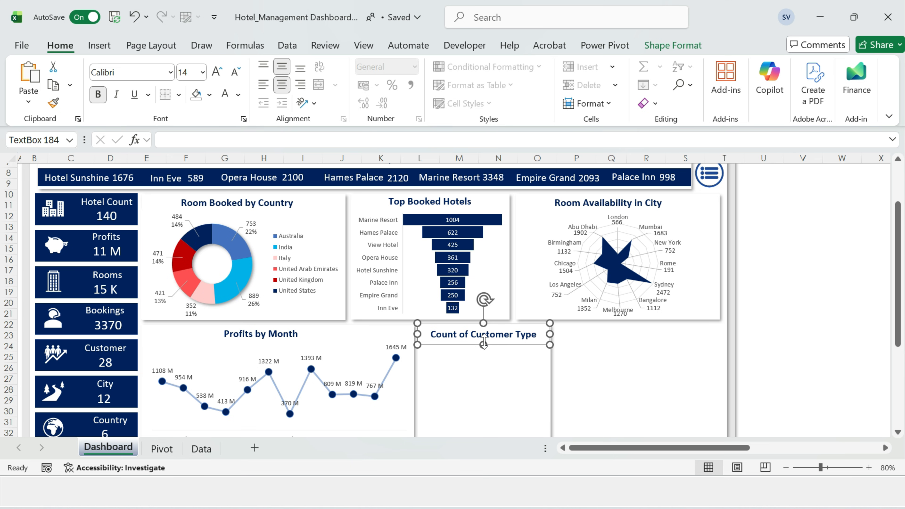
Insert a doughnut chart from the customer type counts in S3:T5 on the Pivot sheet.
{"action": "left_click", "coordinate": [790, 324]}
{"action": "left_click", "coordinate": [161, 449]}
{"action": "left_click_drag", "start_coordinate": [550, 191], "coordinate": [616, 211]}
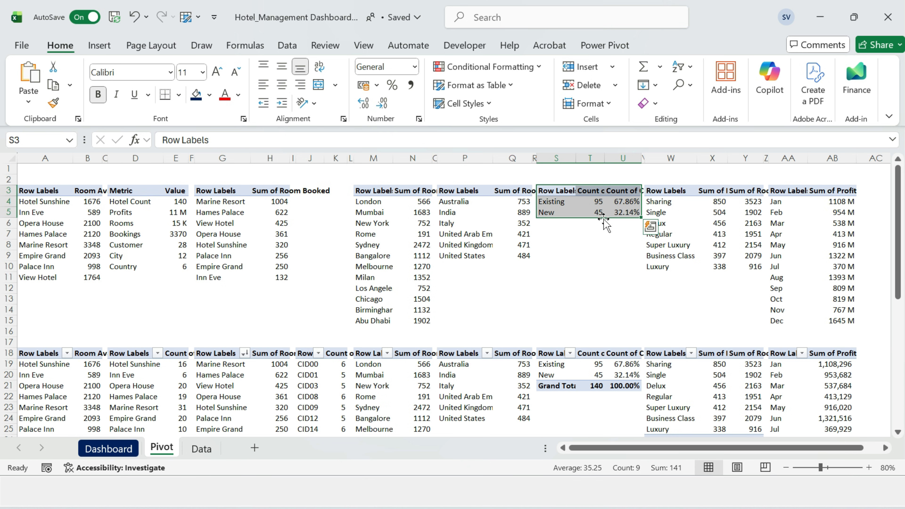
{"action": "left_click", "coordinate": [596, 212], "text": "shift"}
{"action": "left_click", "coordinate": [100, 46]}
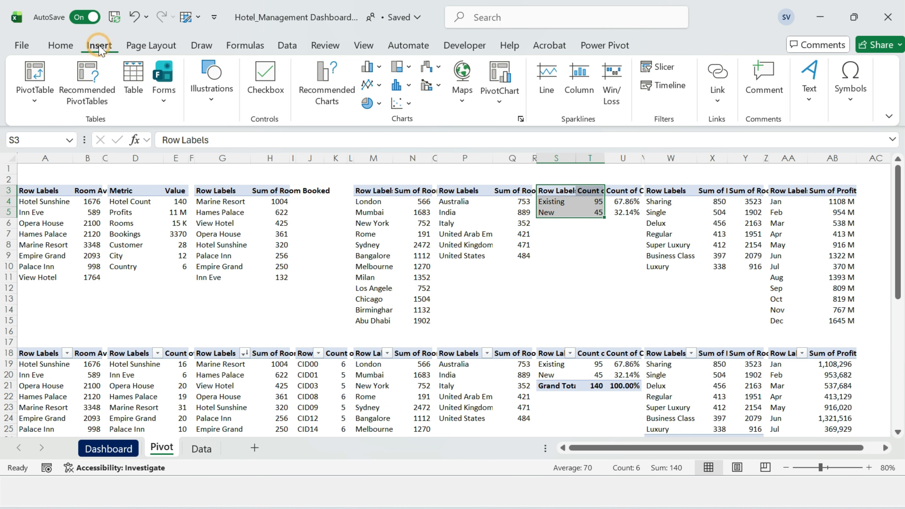
{"action": "left_click", "coordinate": [332, 93]}
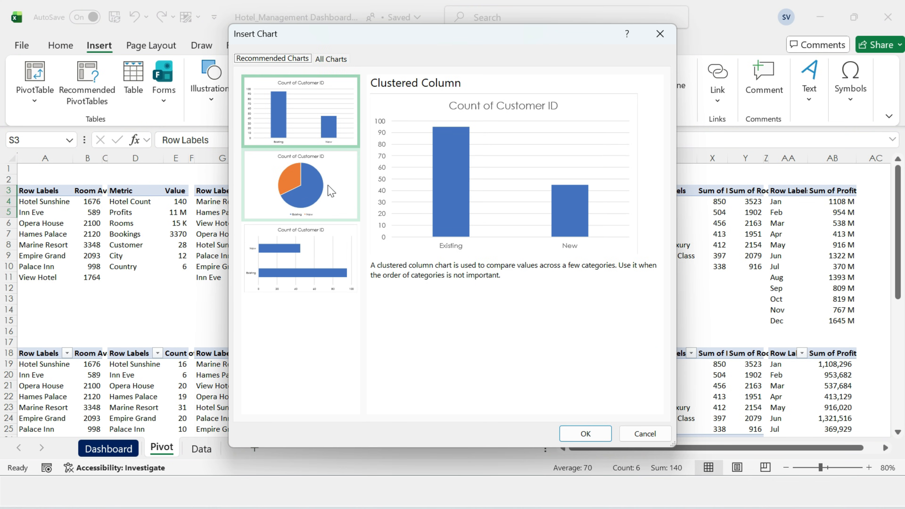
{"action": "left_click", "coordinate": [331, 59]}
{"action": "left_click", "coordinate": [282, 151]}
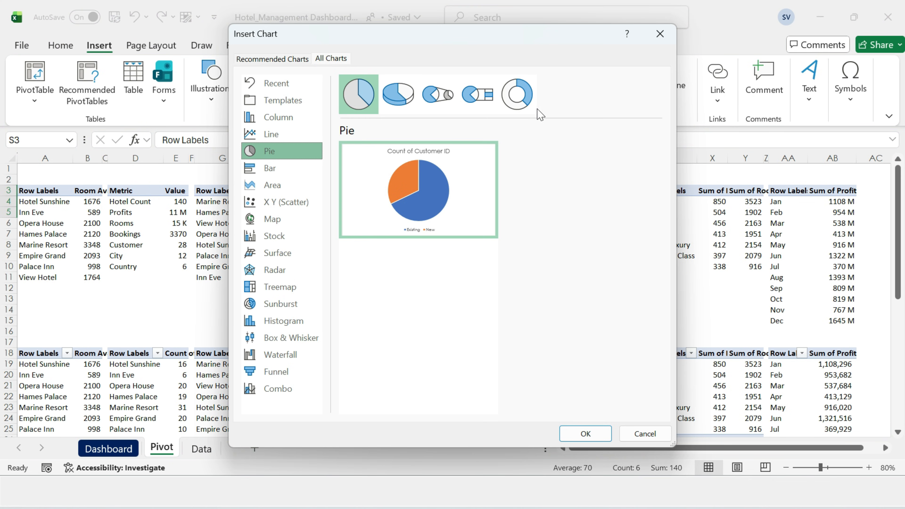
{"action": "left_click", "coordinate": [516, 95]}
{"action": "left_click", "coordinate": [585, 433]}
Move the doughnut chart to the Dashboard over the Count of Customer Type panel and delete its title.
{"action": "left_click", "coordinate": [108, 449]}
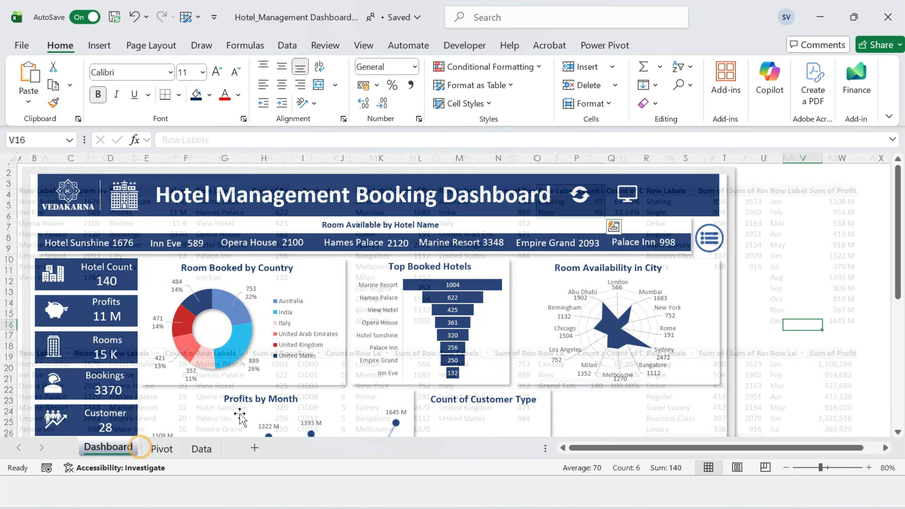
{"action": "scroll", "coordinate": [494, 293], "scroll_direction": "down", "scroll_amount": 5}
{"action": "left_click", "coordinate": [494, 292]}
{"action": "key", "text": "ctrl+v"}
{"action": "key", "text": "Delete"}
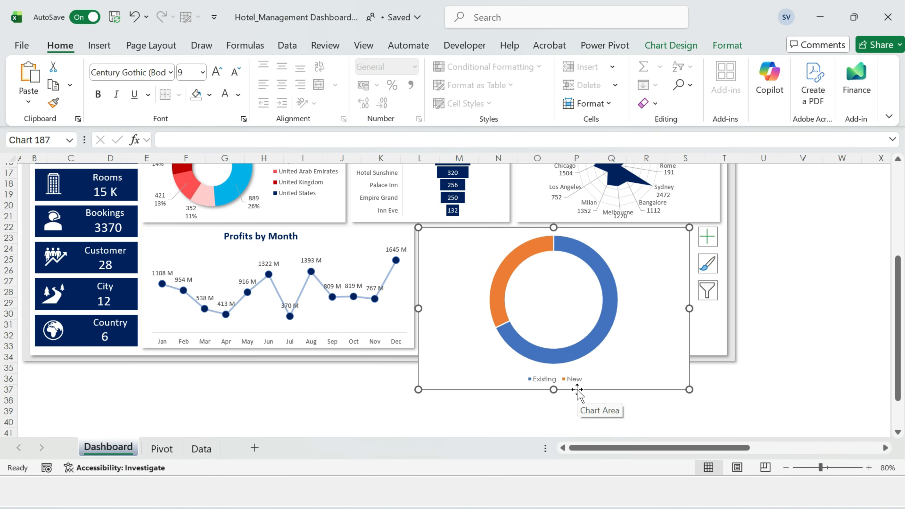
Delete the doughnut's legend and resize the chart to about 6 by 4.9 cm below the panel title, enlarging the ring.
{"action": "left_click", "coordinate": [570, 380]}
{"action": "key", "text": "Delete"}
{"action": "left_click_drag", "start_coordinate": [690, 390], "coordinate": [538, 302]}
{"action": "left_click_drag", "start_coordinate": [506, 230], "coordinate": [509, 276]}
{"action": "left_click_drag", "start_coordinate": [549, 243], "coordinate": [549, 242]}
{"action": "left_click", "coordinate": [578, 252]}
{"action": "left_click", "coordinate": [529, 263]}
Add doughnut data labels with category name and value on separate lines, and place both labels outside the ring.
{"action": "left_click", "coordinate": [567, 253]}
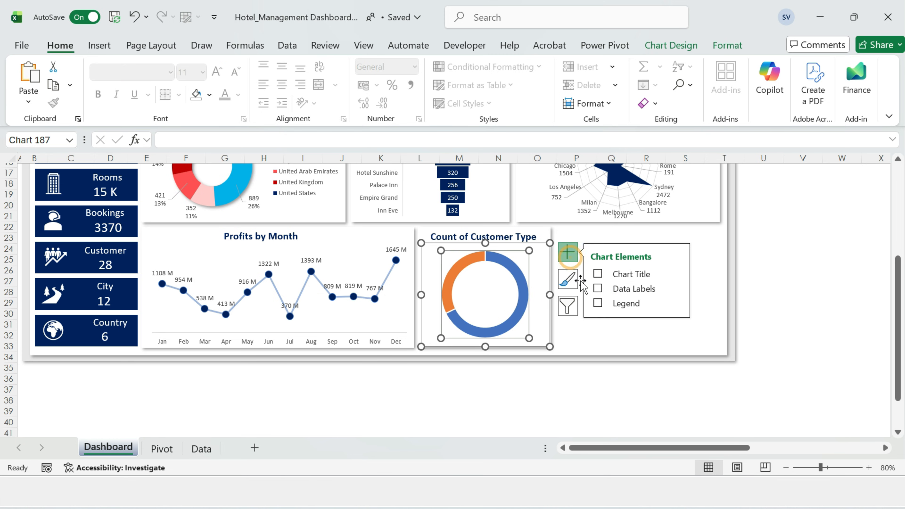
{"action": "left_click", "coordinate": [598, 290]}
{"action": "left_click", "coordinate": [675, 290]}
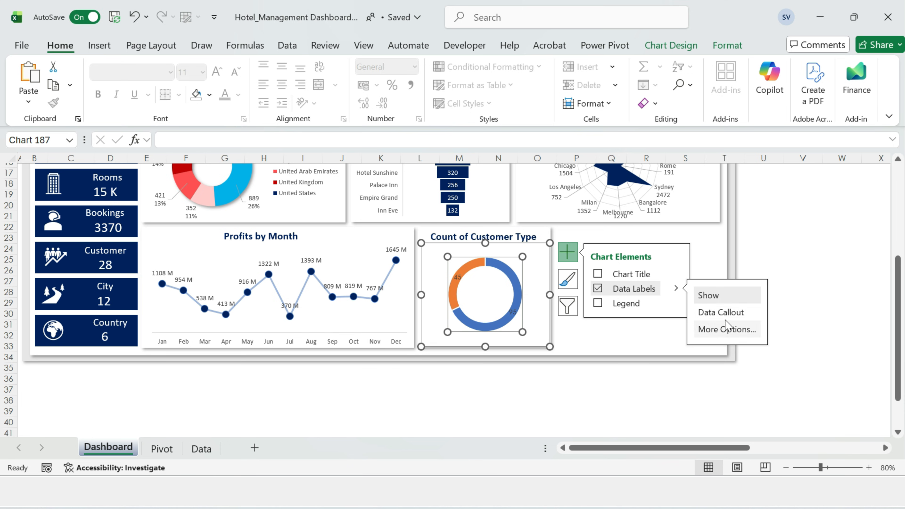
{"action": "left_click", "coordinate": [729, 328]}
{"action": "left_click", "coordinate": [739, 327]}
{"action": "left_click", "coordinate": [877, 424]}
{"action": "left_click", "coordinate": [856, 400]}
{"action": "left_click", "coordinate": [519, 311]}
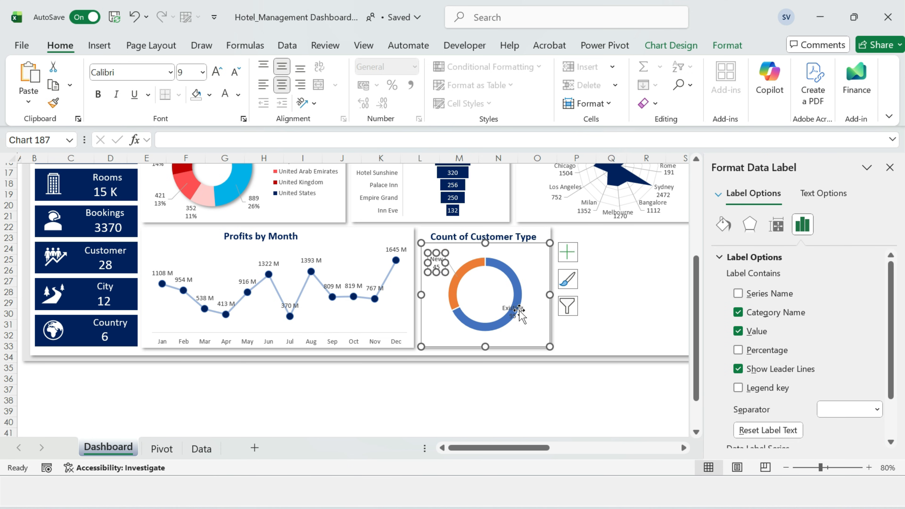
{"action": "left_click", "coordinate": [890, 167]}
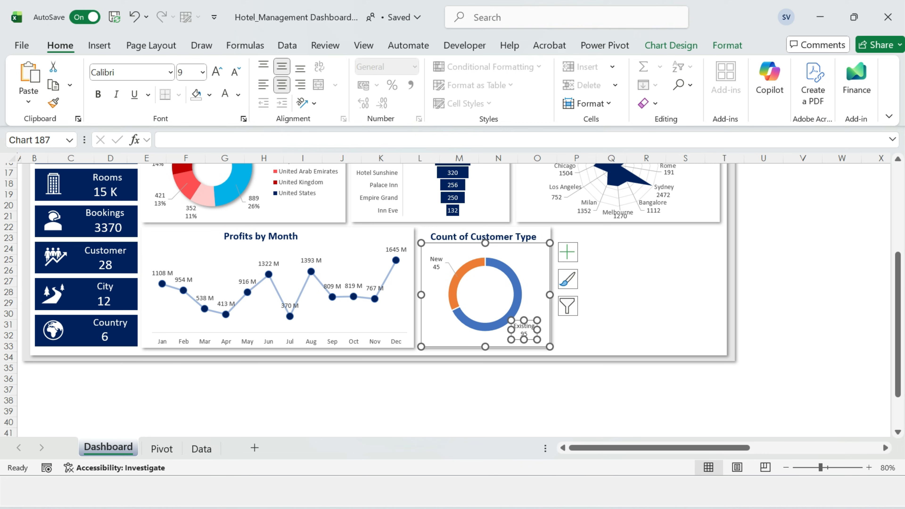
Set the doughnut hole size to 70% and move the Existing label slightly farther from the ring.
{"action": "left_click", "coordinate": [513, 275]}
{"action": "right_click", "coordinate": [514, 275]}
{"action": "left_click", "coordinate": [577, 432]}
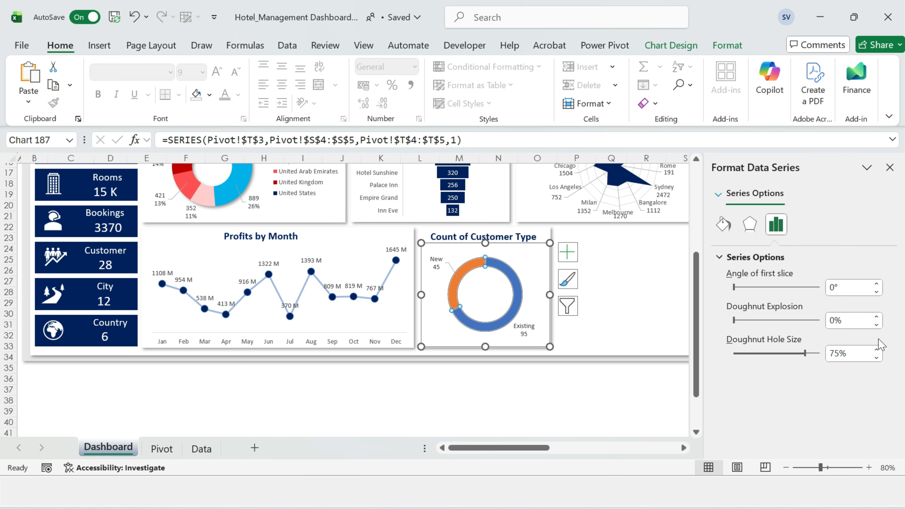
{"action": "left_click_drag", "start_coordinate": [851, 353], "coordinate": [773, 347]}
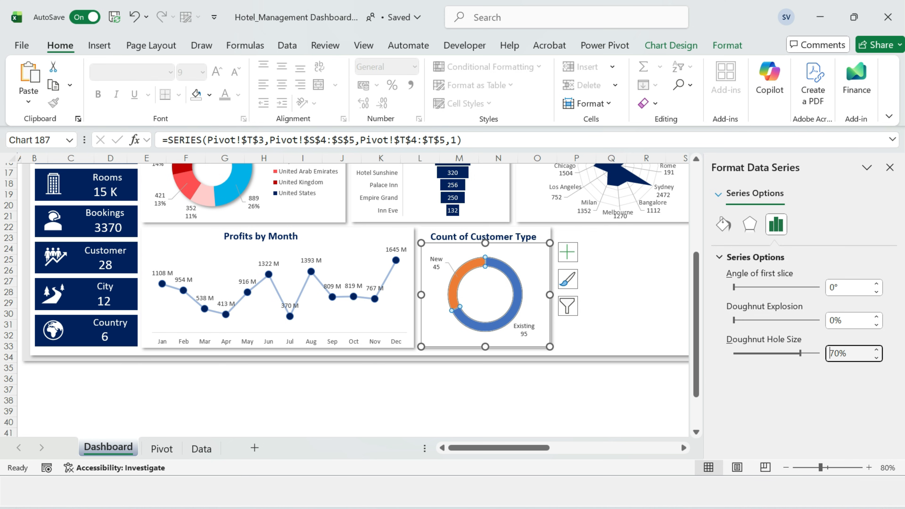
{"action": "left_click", "coordinate": [524, 326]}
{"action": "left_click_drag", "start_coordinate": [534, 320], "coordinate": [536, 322]}
Color the doughnut's Existing slice dark blue and its New slice light blue.
{"action": "left_click", "coordinate": [509, 269]}
{"action": "left_click", "coordinate": [508, 269]}
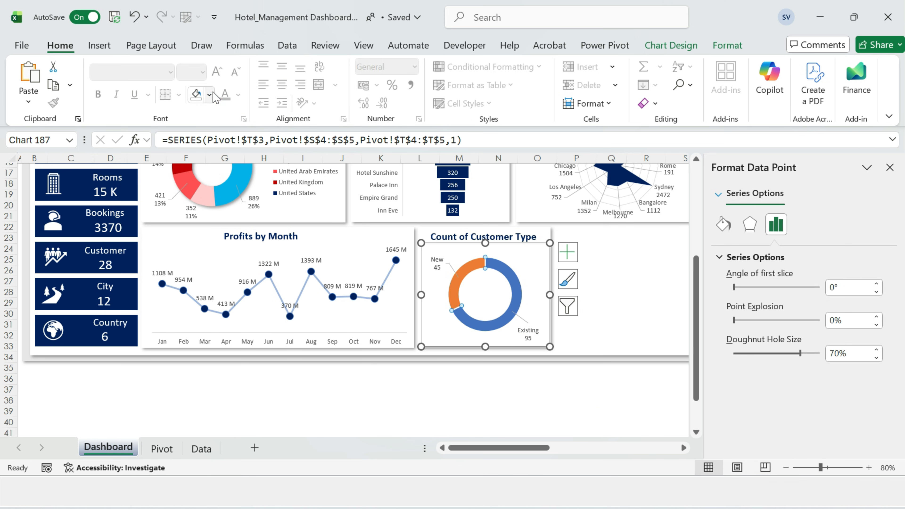
{"action": "left_click", "coordinate": [210, 94]}
{"action": "left_click", "coordinate": [357, 327]}
{"action": "left_click", "coordinate": [210, 95]}
{"action": "left_click", "coordinate": [568, 372]}
{"action": "left_click", "coordinate": [600, 391]}
Remove the outline from the doughnut's slices.
{"action": "left_click", "coordinate": [507, 265]}
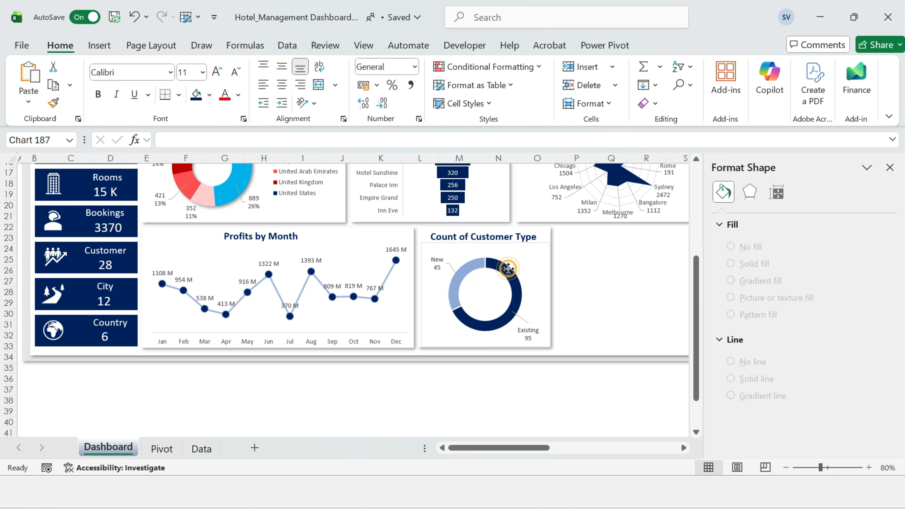
{"action": "left_click", "coordinate": [507, 265]}
{"action": "left_click", "coordinate": [727, 45]}
{"action": "left_click", "coordinate": [458, 86]}
{"action": "scroll", "coordinate": [496, 243], "scroll_direction": "down", "scroll_amount": 1}
{"action": "left_click", "coordinate": [471, 378]}
{"action": "left_click", "coordinate": [561, 374]}
Remove the fill and outline from the Count of Customer Type doughnut's chart area.
{"action": "left_click", "coordinate": [534, 262]}
{"action": "left_click", "coordinate": [727, 46]}
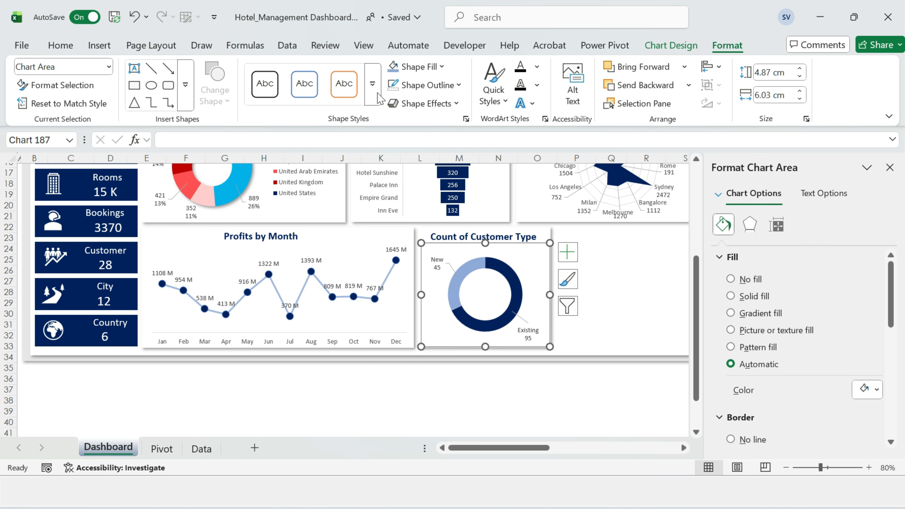
{"action": "left_click", "coordinate": [442, 67]}
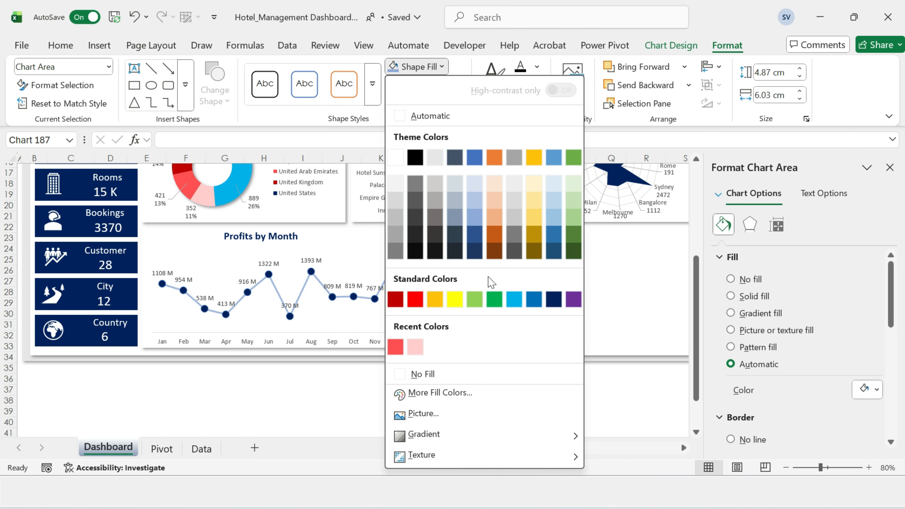
{"action": "left_click", "coordinate": [467, 374]}
{"action": "left_click", "coordinate": [458, 86]}
{"action": "scroll", "coordinate": [474, 321], "scroll_direction": "down", "scroll_amount": 1}
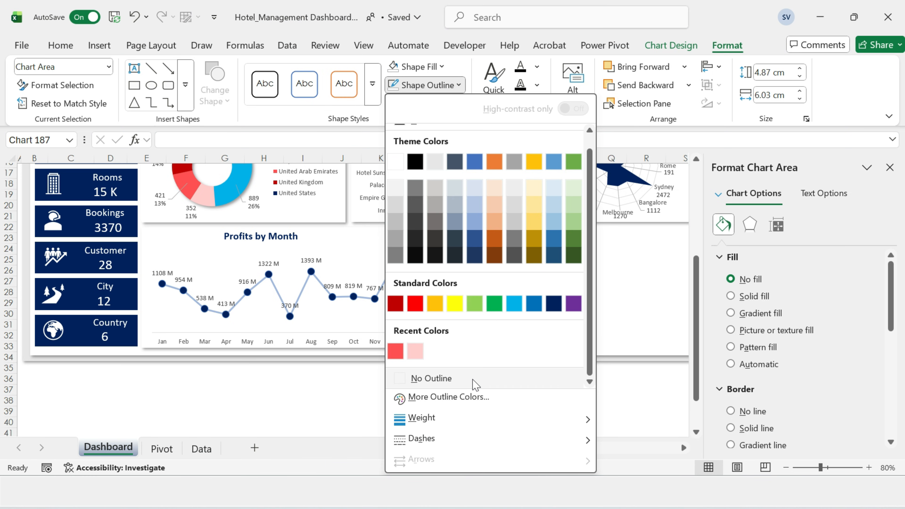
{"action": "left_click", "coordinate": [474, 383]}
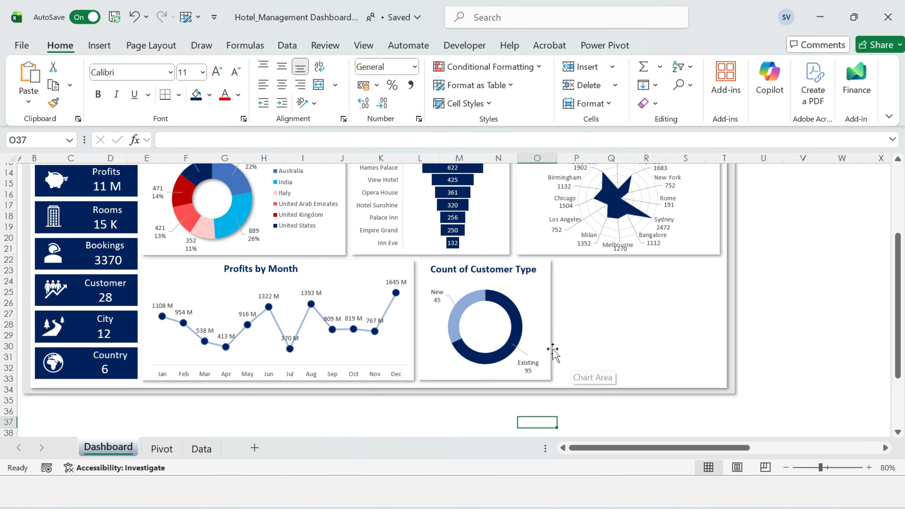
Paste the dark blue customer group icon and place it in the centre of the Count of Customer Type doughnut.
{"action": "left_click", "coordinate": [553, 350]}
{"action": "key", "text": "ctrl+v"}
{"action": "left_click", "coordinate": [485, 323]}
{"action": "left_click", "coordinate": [443, 290]}
{"action": "left_click_drag", "start_coordinate": [430, 309], "coordinate": [472, 339]}
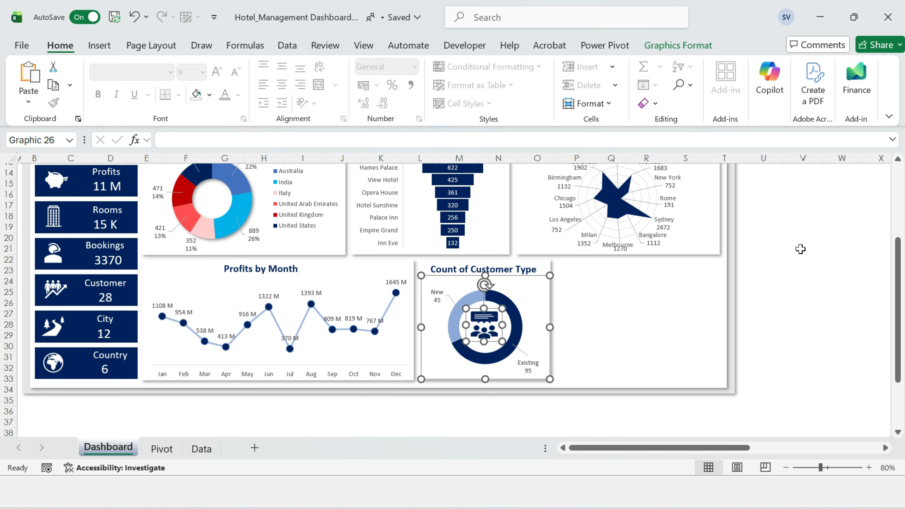
{"action": "left_click", "coordinate": [801, 249]}
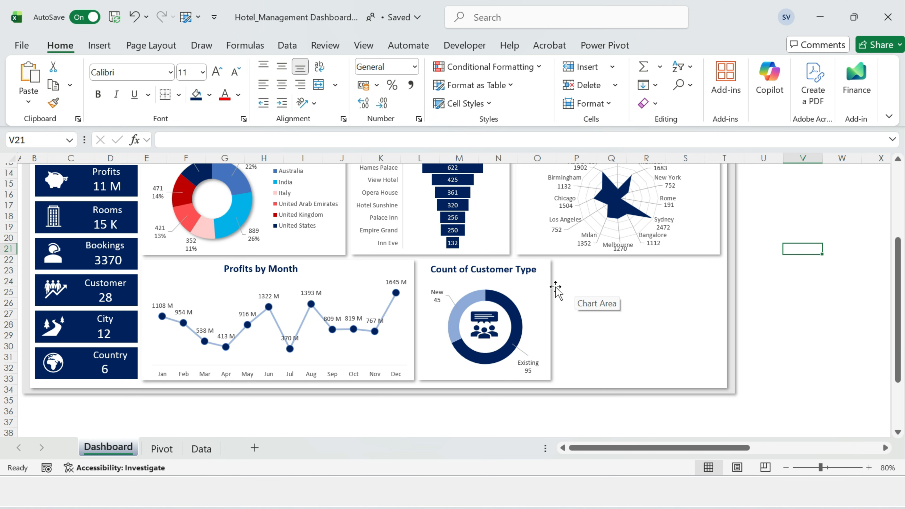
Duplicate the Count of Customer Type panel and title without the chart, place them beside the original and widen the panel to align with the one above.
{"action": "left_click", "coordinate": [547, 297]}
{"action": "left_click", "coordinate": [551, 271], "text": "ctrl"}
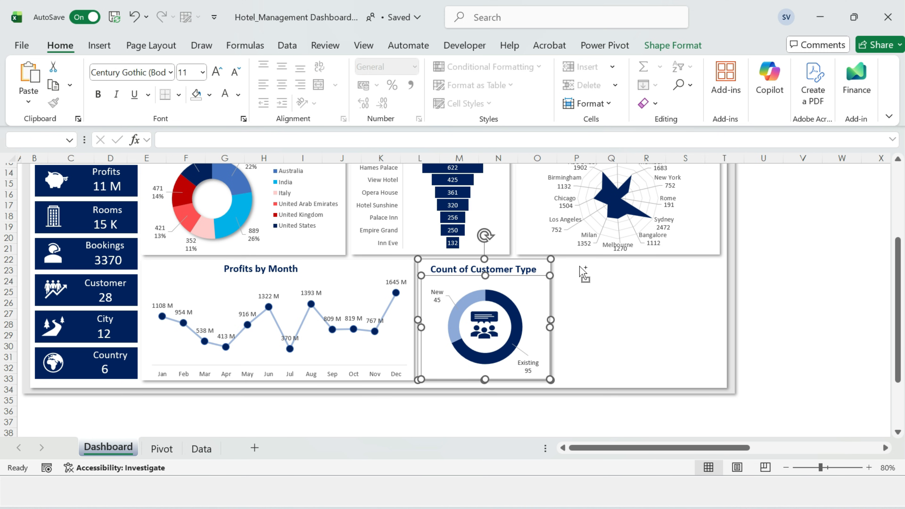
{"action": "key", "text": "ctrl+d"}
{"action": "left_click_drag", "start_coordinate": [541, 272], "coordinate": [669, 259]}
{"action": "left_click", "coordinate": [657, 295]}
{"action": "key", "text": "Delete"}
{"action": "left_click_drag", "start_coordinate": [468, 274], "coordinate": [607, 274]}
{"action": "left_click", "coordinate": [656, 307]}
{"action": "left_click_drag", "start_coordinate": [688, 319], "coordinate": [721, 317]}
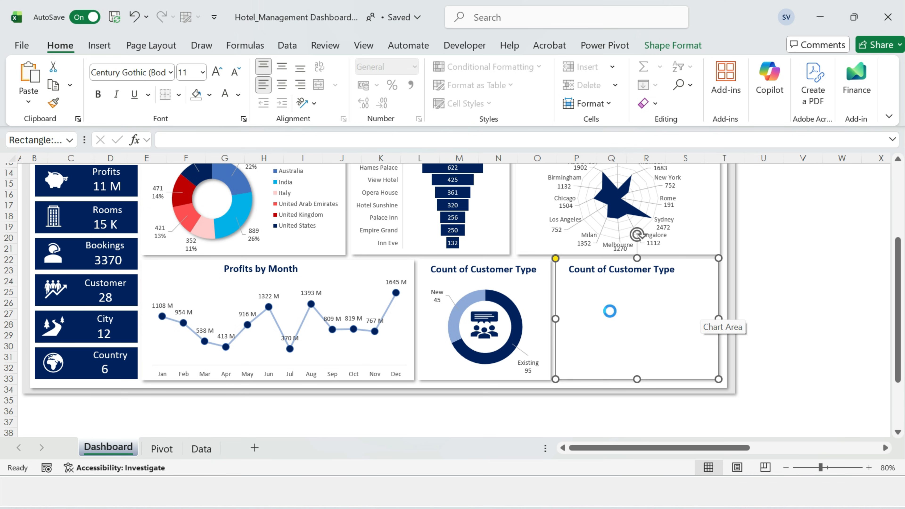
Retitle the new panel "Room Booked & Availability" and widen the title text box so it fits on one line.
{"action": "left_click", "coordinate": [622, 269]}
{"action": "type", "text": "Room Booked & Availability"}
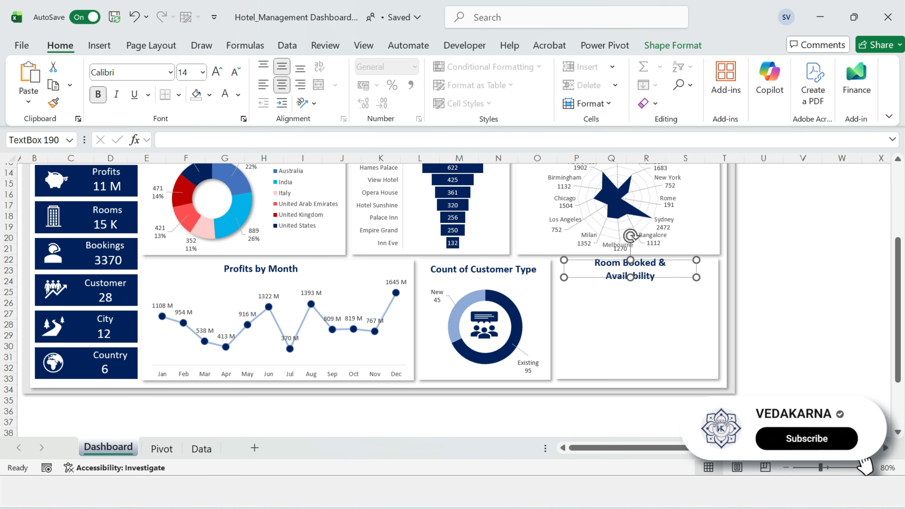
{"action": "left_click_drag", "start_coordinate": [696, 277], "coordinate": [712, 277]}
{"action": "left_click", "coordinate": [688, 284]}
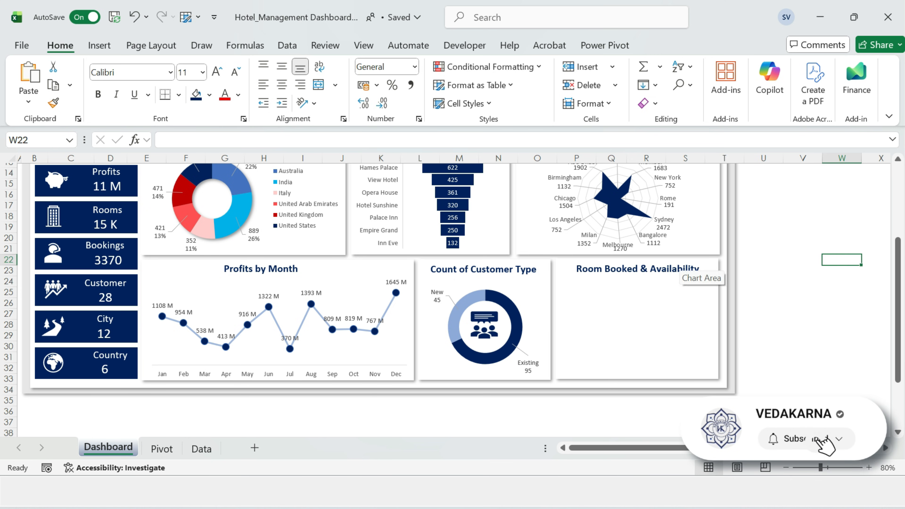
Insert a stacked bar chart from the room type summary starting at W3 on the Pivot sheet.
{"action": "left_click", "coordinate": [162, 449]}
{"action": "left_click", "coordinate": [670, 192]}
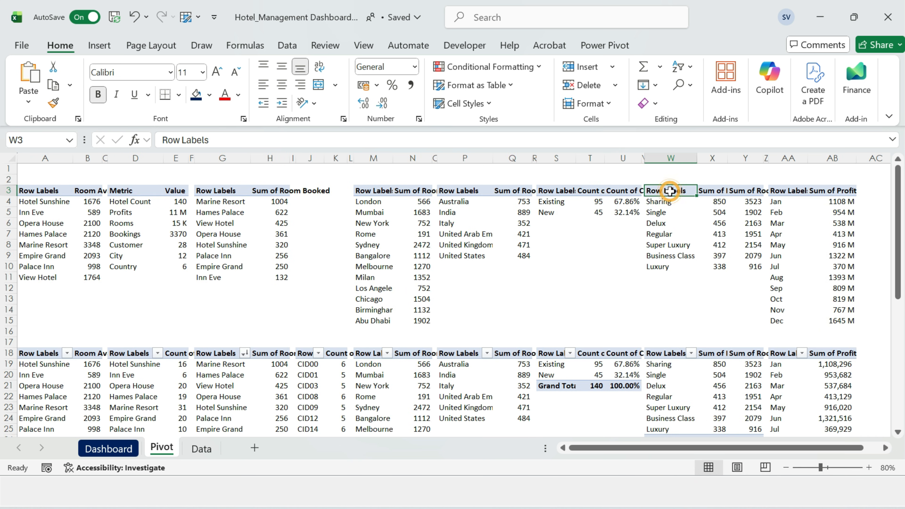
{"action": "left_click", "coordinate": [100, 46]}
{"action": "left_click", "coordinate": [331, 95]}
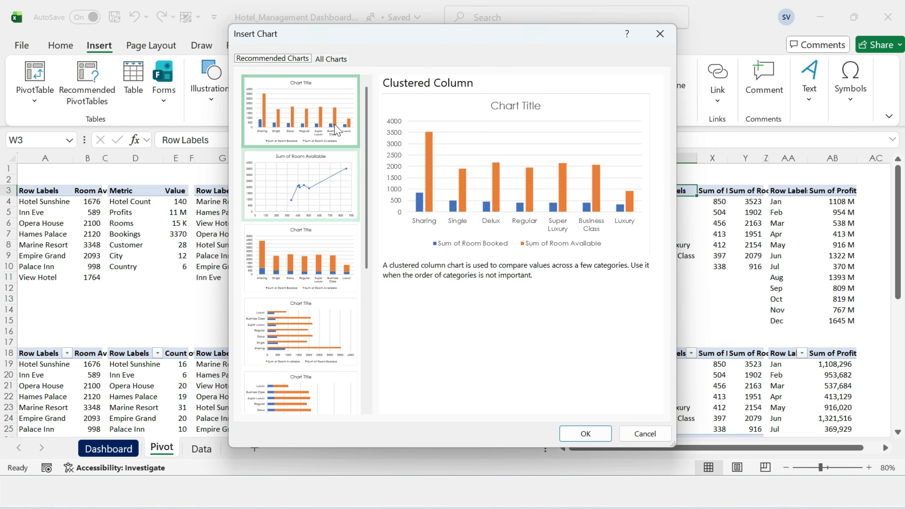
{"action": "left_click", "coordinate": [343, 59]}
{"action": "left_click", "coordinate": [306, 170]}
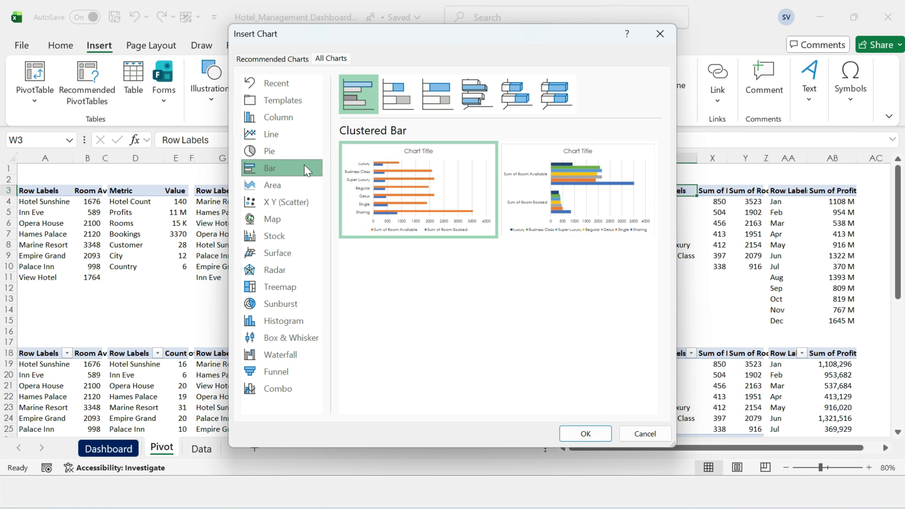
{"action": "left_click", "coordinate": [404, 104]}
{"action": "left_click", "coordinate": [584, 432]}
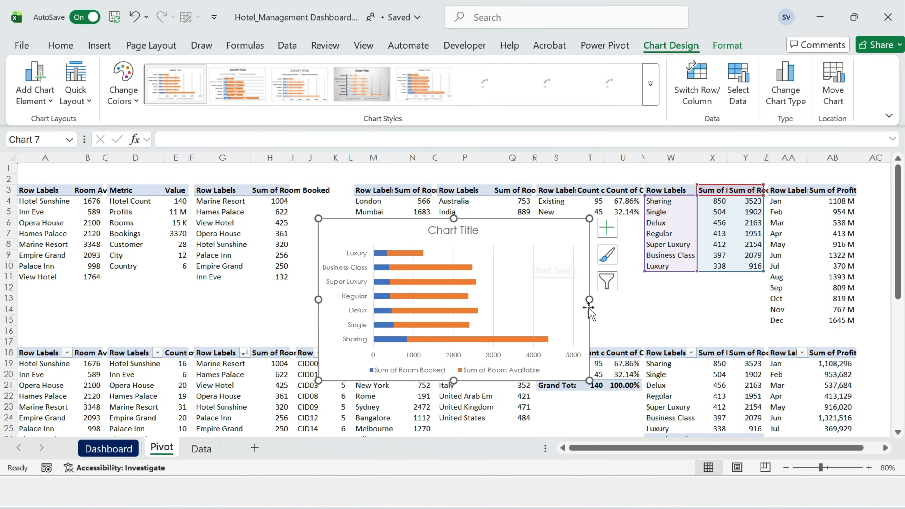
Move the stacked bar chart from the Pivot sheet to the Dashboard sheet.
{"action": "key", "text": "ctrl+x"}
{"action": "key", "text": "ctrl+Page_Up"}
{"action": "key", "text": "ctrl+v"}
{"action": "scroll", "coordinate": [642, 303], "scroll_direction": "down", "scroll_amount": 1}
Delete the stacked bar chart's title, gridlines, value axis and legend.
{"action": "left_click", "coordinate": [683, 237]}
{"action": "key", "text": "Delete"}
{"action": "left_click", "coordinate": [731, 281]}
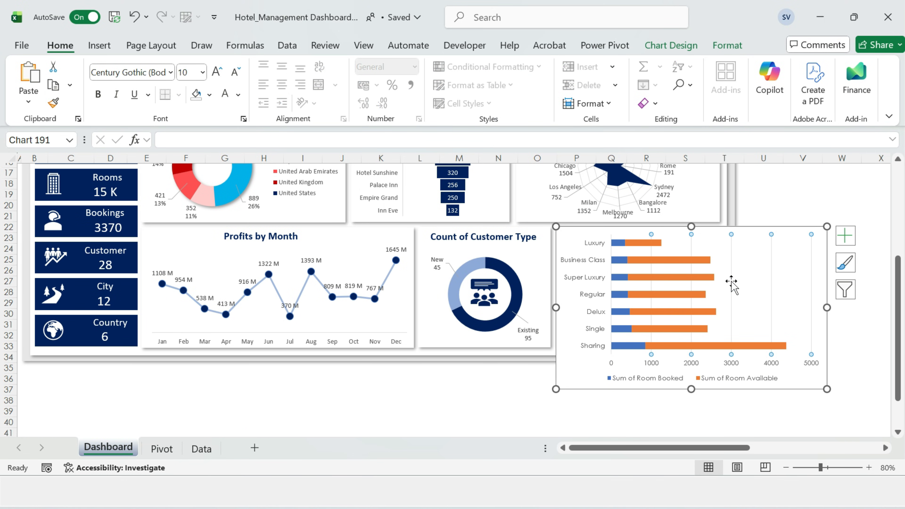
{"action": "key", "text": "Delete"}
{"action": "left_click", "coordinate": [717, 379]}
{"action": "key", "text": "Delete"}
Resize the bar chart to fit inside the Room Booked & Availability panel, below its title.
{"action": "left_click_drag", "start_coordinate": [665, 226], "coordinate": [666, 244]}
{"action": "left_click_drag", "start_coordinate": [693, 407], "coordinate": [697, 347]}
{"action": "left_click_drag", "start_coordinate": [829, 296], "coordinate": [719, 296]}
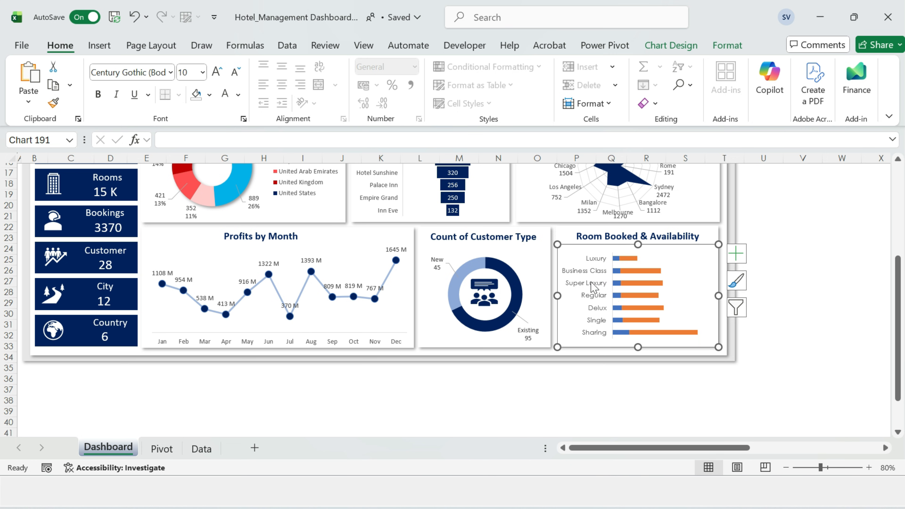
Show the bar chart's categories in reverse order and set the series gap width to 50%.
{"action": "double_click", "coordinate": [592, 285]}
{"action": "left_click", "coordinate": [732, 377]}
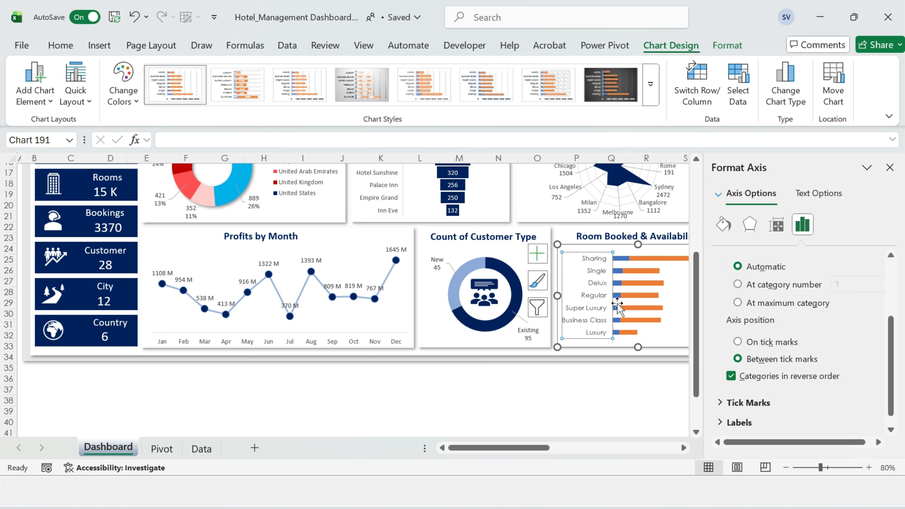
{"action": "left_click", "coordinate": [611, 401]}
{"action": "left_click", "coordinate": [664, 259]}
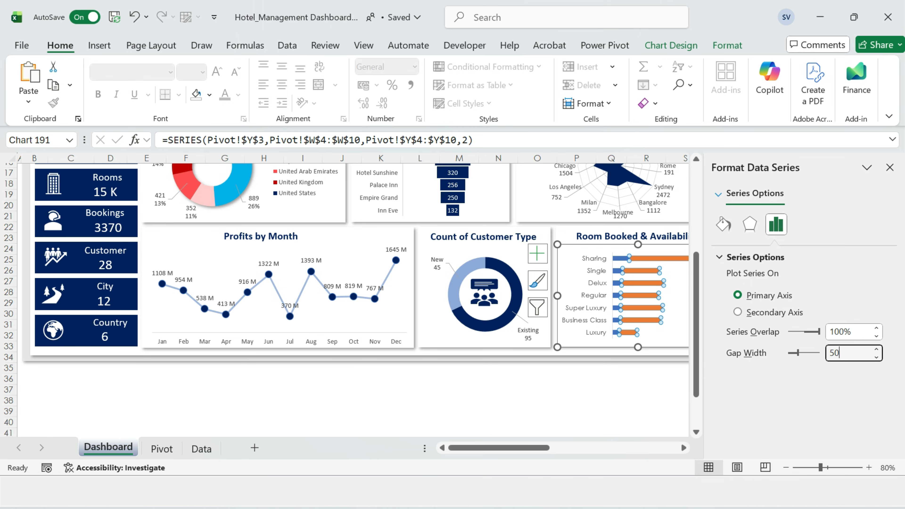
{"action": "key", "text": "Return"}
Close the formatting pane and stretch the bar chart's plot area over the chart's height, moving its left edge inward.
{"action": "left_click", "coordinate": [592, 307]}
{"action": "left_click", "coordinate": [891, 168]}
{"action": "left_click", "coordinate": [684, 303]}
{"action": "left_click_drag", "start_coordinate": [661, 252], "coordinate": [661, 246]}
{"action": "left_click_drag", "start_coordinate": [661, 338], "coordinate": [662, 345]}
{"action": "left_click_drag", "start_coordinate": [661, 246], "coordinate": [661, 251]}
{"action": "left_click", "coordinate": [842, 227]}
{"action": "left_click", "coordinate": [673, 328]}
{"action": "left_click", "coordinate": [842, 228]}
{"action": "left_click", "coordinate": [685, 304]}
{"action": "left_click_drag", "start_coordinate": [607, 295], "coordinate": [629, 295]}
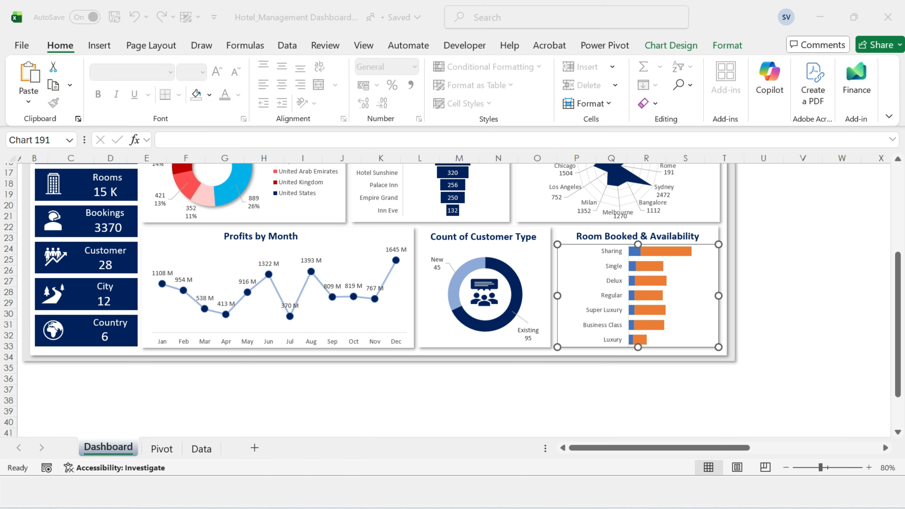
Add data labels to both bar series and set the Sum of Room Available labels to Calibri.
{"action": "left_click", "coordinate": [736, 254]}
{"action": "left_click", "coordinate": [766, 319]}
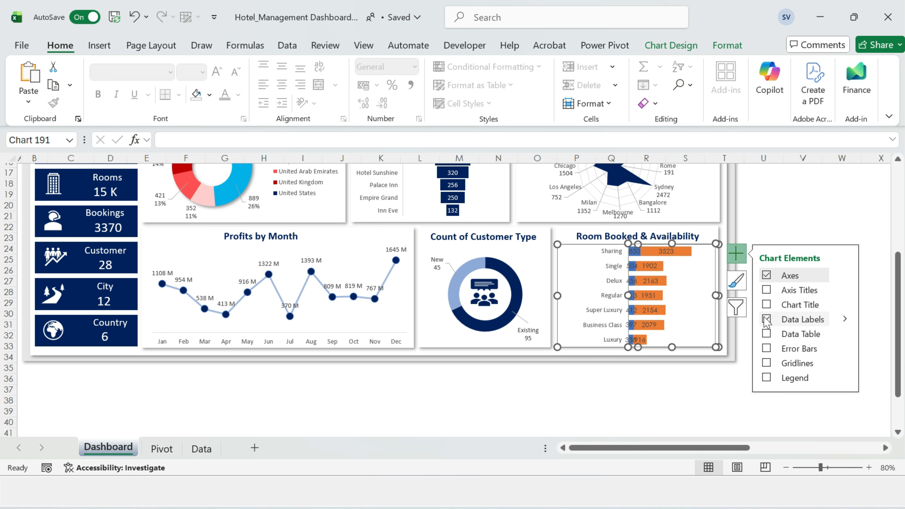
{"action": "left_click", "coordinate": [647, 399]}
{"action": "left_click", "coordinate": [670, 253]}
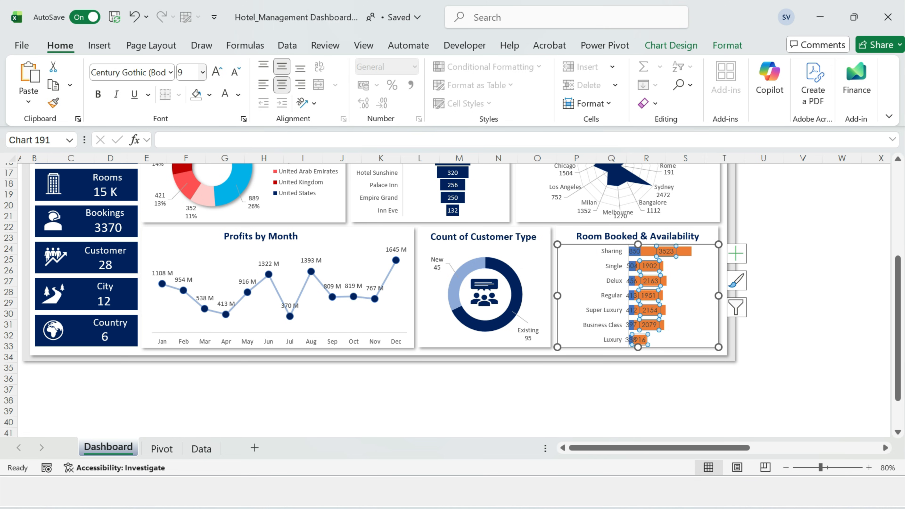
{"action": "left_click", "coordinate": [171, 73]}
{"action": "left_click", "coordinate": [167, 174]}
Fill the Sum of Room Available bars with light blue and the Sum of Room Booked bars with dark blue.
{"action": "left_click", "coordinate": [691, 258]}
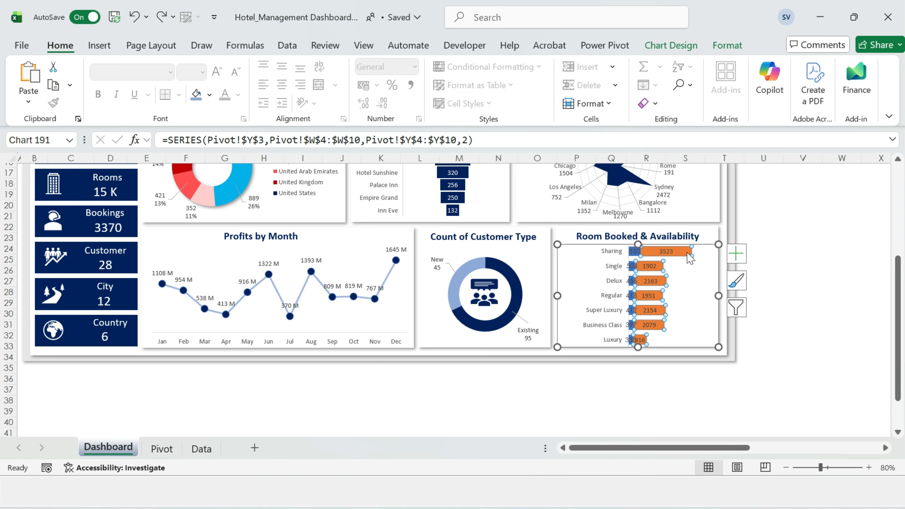
{"action": "left_click", "coordinate": [209, 95]}
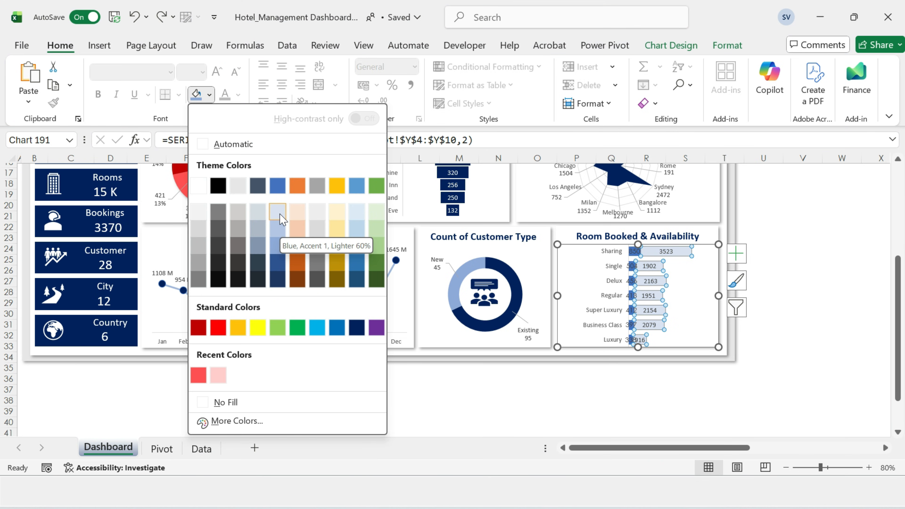
{"action": "left_click", "coordinate": [339, 237]}
{"action": "left_click", "coordinate": [803, 271]}
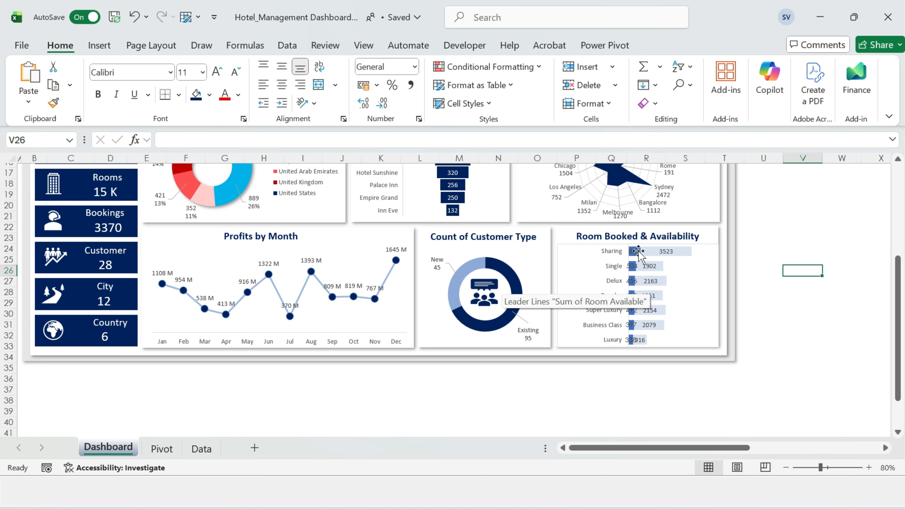
{"action": "left_click", "coordinate": [637, 251]}
{"action": "left_click", "coordinate": [209, 95]}
{"action": "left_click", "coordinate": [360, 328]}
{"action": "left_click", "coordinate": [818, 241]}
Move each Sum of Room Booked label off its bar, between the category name and the bar.
{"action": "left_click", "coordinate": [639, 283]}
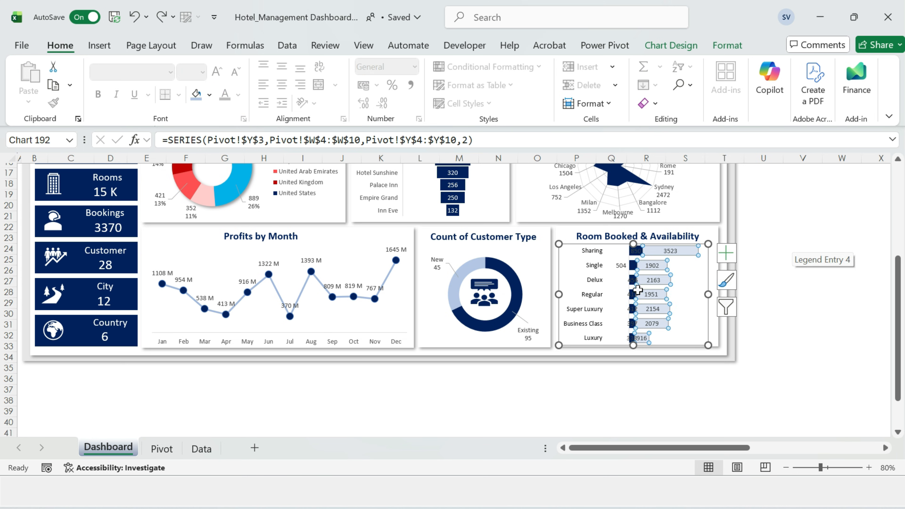
{"action": "left_click", "coordinate": [621, 251]}
{"action": "left_click", "coordinate": [621, 251]}
{"action": "left_click", "coordinate": [632, 281]}
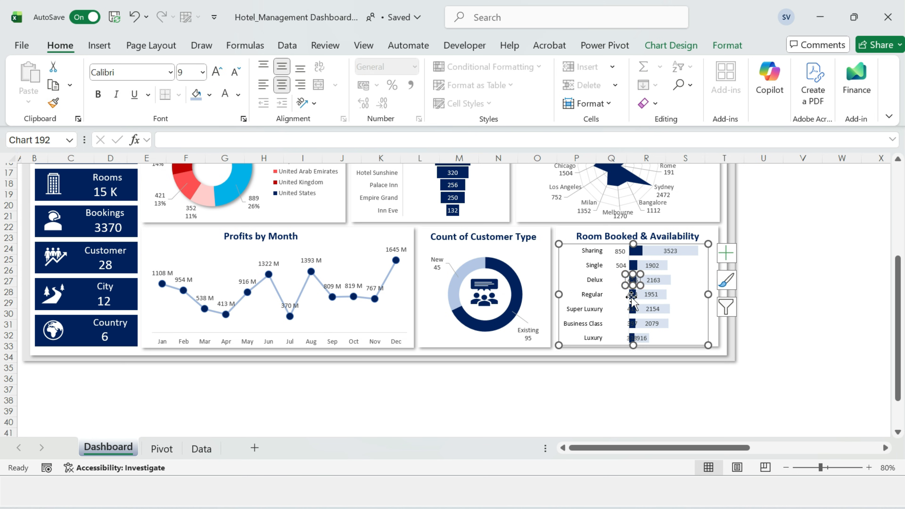
{"action": "left_click_drag", "start_coordinate": [633, 280], "coordinate": [621, 281]}
{"action": "left_click_drag", "start_coordinate": [632, 295], "coordinate": [621, 295]}
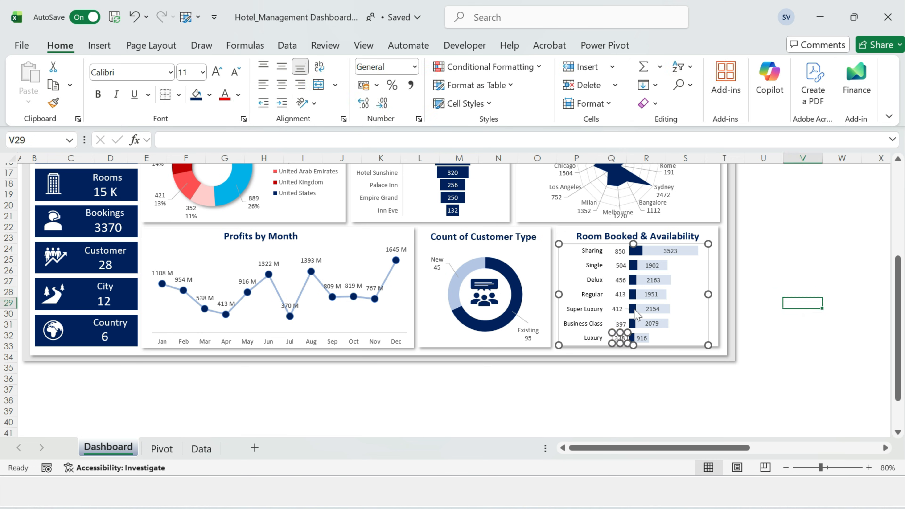
{"action": "left_click", "coordinate": [803, 249]}
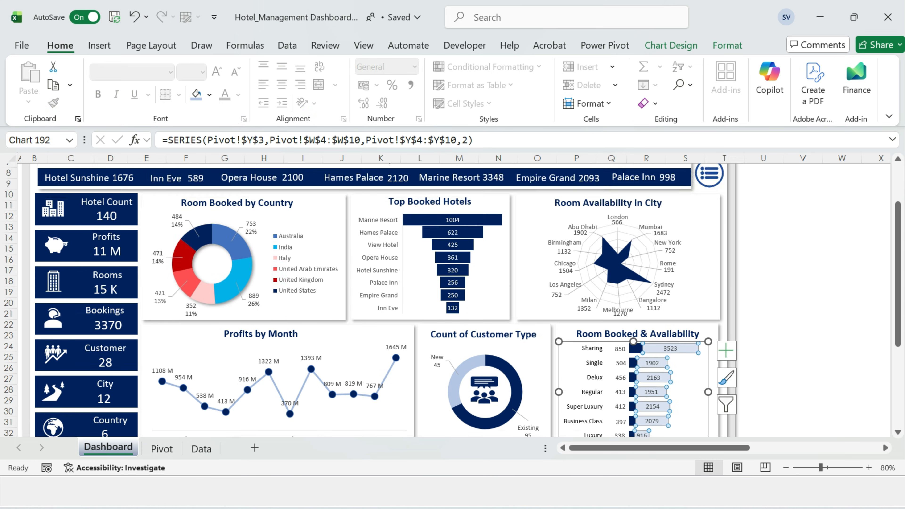
{"action": "scroll", "coordinate": [795, 275], "scroll_direction": "down", "scroll_amount": 1}
{"action": "left_click", "coordinate": [801, 270]}
{"action": "left_click", "coordinate": [803, 228]}
{"action": "left_click", "coordinate": [836, 336]}
{"action": "scroll", "coordinate": [801, 326], "scroll_direction": "up", "scroll_amount": 3}
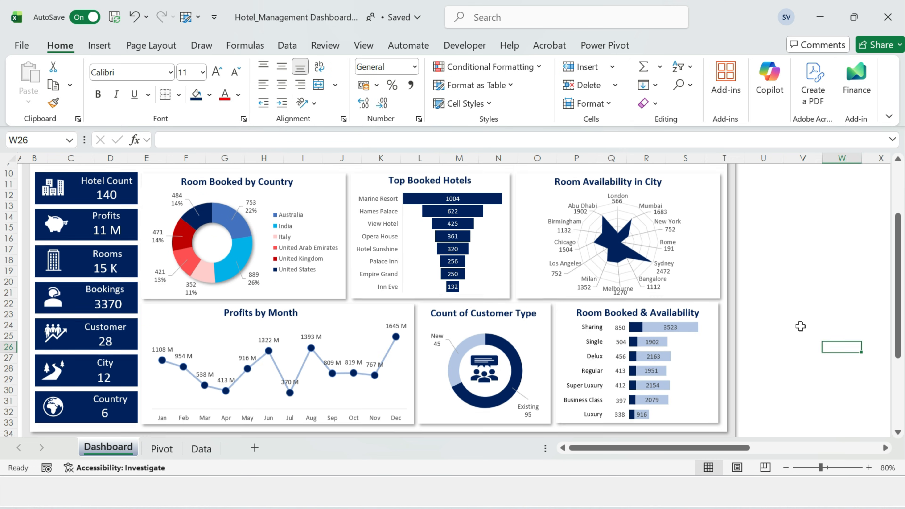
{"action": "left_click", "coordinate": [802, 314]}
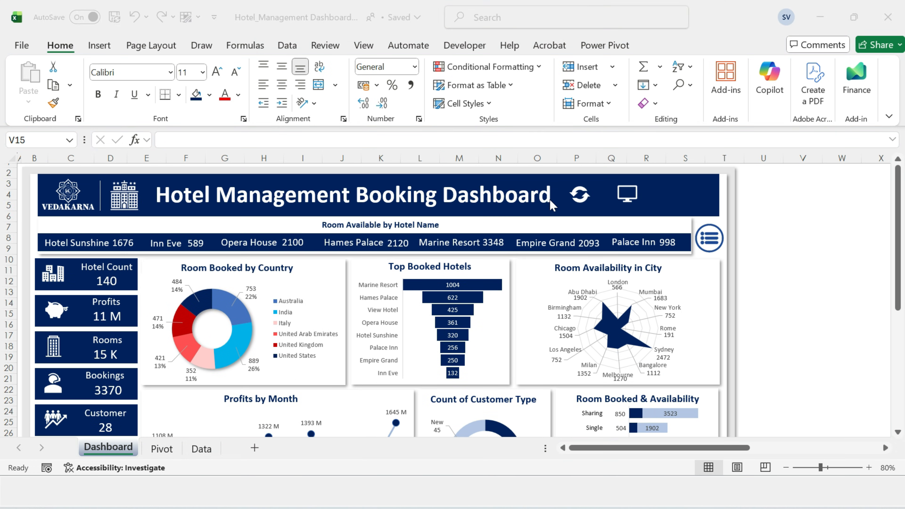
{"action": "left_click", "coordinate": [847, 194]}
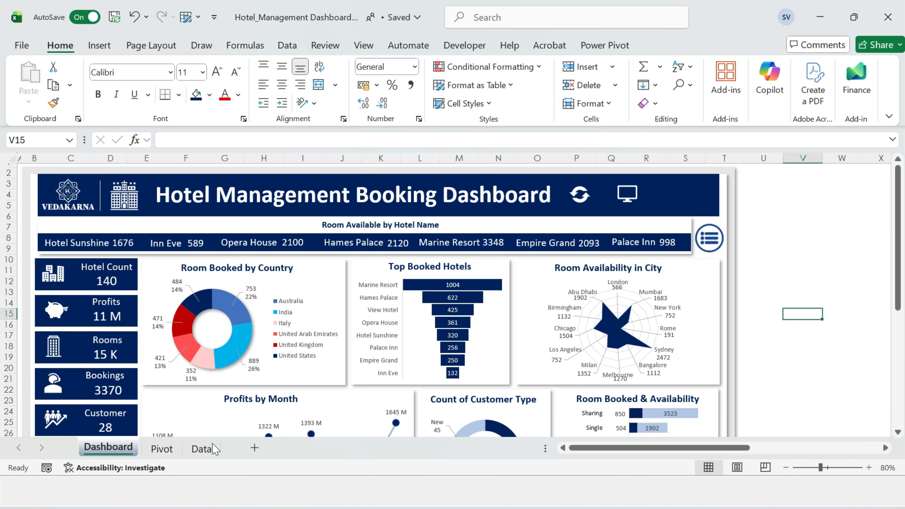
Insert a Year slicer for the room availability pivot table starting at A18 on the Pivot sheet.
{"action": "left_click", "coordinate": [162, 448]}
{"action": "left_click", "coordinate": [86, 374]}
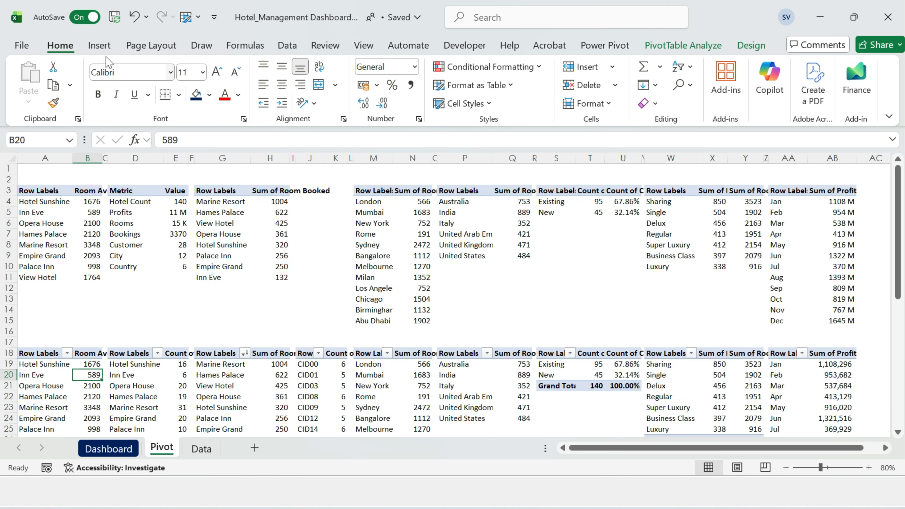
{"action": "left_click", "coordinate": [99, 45]}
{"action": "left_click", "coordinate": [660, 66]}
{"action": "left_click", "coordinate": [175, 196]}
{"action": "left_click", "coordinate": [235, 456]}
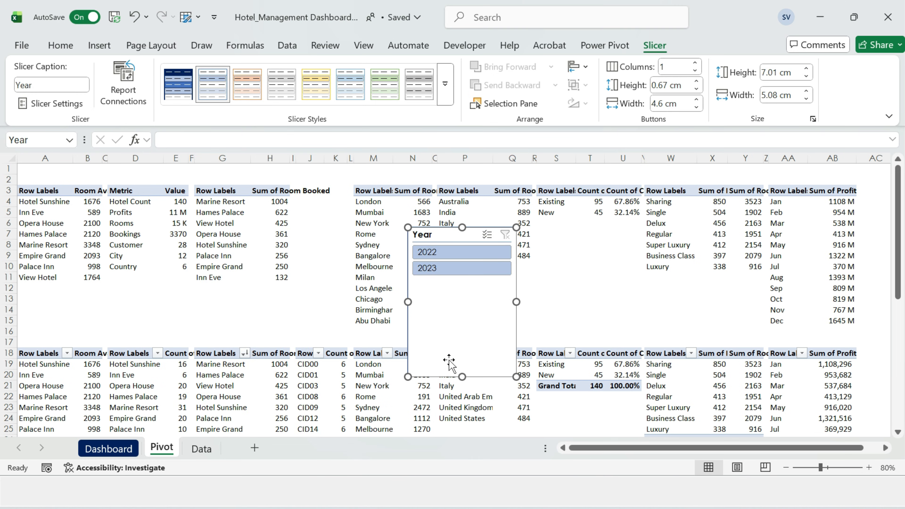
Move the Year slicer to the Dashboard sheet and place it over the right end of the header.
{"action": "left_click", "coordinate": [108, 448]}
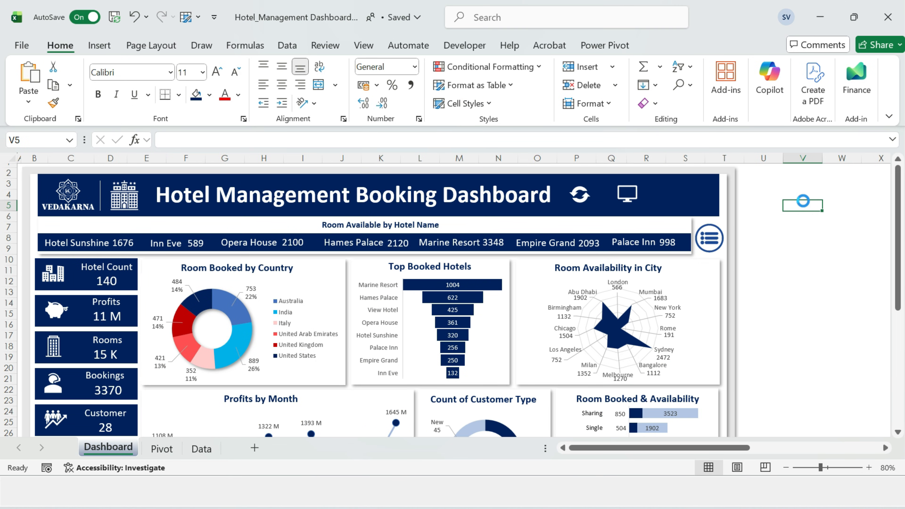
{"action": "key", "text": "ctrl+v"}
{"action": "left_click_drag", "start_coordinate": [824, 353], "coordinate": [711, 326]}
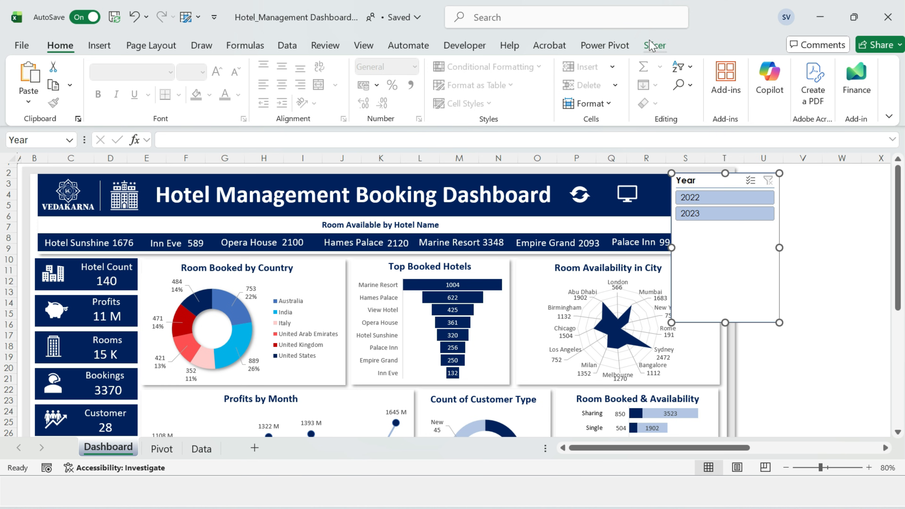
Format the Year slicer with the dark blue style, two columns and 0.5 cm high buttons, resized to 1.63 by 3.13 cm within the header's right end.
{"action": "left_click", "coordinate": [654, 45]}
{"action": "left_click", "coordinate": [182, 85]}
{"action": "left_click_drag", "start_coordinate": [701, 179], "coordinate": [677, 185]}
{"action": "left_click_drag", "start_coordinate": [756, 253], "coordinate": [714, 253]}
{"action": "left_click_drag", "start_coordinate": [681, 328], "coordinate": [675, 213]}
{"action": "left_click", "coordinate": [681, 71]}
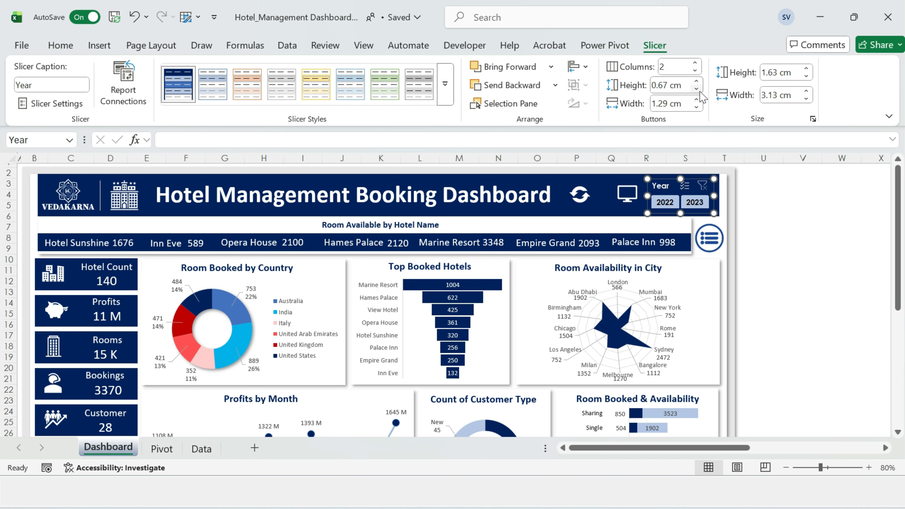
Connect the Year slicer to all pivot tables on the Pivot sheet, adding PivotTable10 and PivotTable3 through PivotTable9.
{"action": "right_click", "coordinate": [675, 186]}
{"action": "left_click", "coordinate": [718, 290]}
{"action": "left_click_drag", "start_coordinate": [677, 256], "coordinate": [380, 82]}
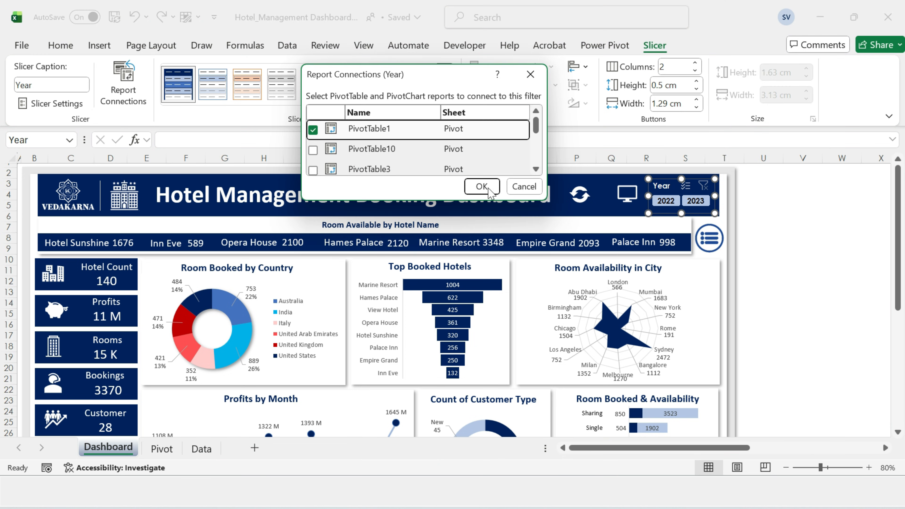
{"action": "left_click_drag", "start_coordinate": [543, 200], "coordinate": [729, 442]}
{"action": "left_click", "coordinate": [313, 150]}
{"action": "left_click", "coordinate": [313, 170]}
{"action": "left_click", "coordinate": [313, 191]}
{"action": "left_click", "coordinate": [313, 211]}
{"action": "left_click", "coordinate": [313, 231]}
{"action": "left_click", "coordinate": [313, 251]}
{"action": "left_click", "coordinate": [313, 271]}
{"action": "left_click", "coordinate": [313, 293]}
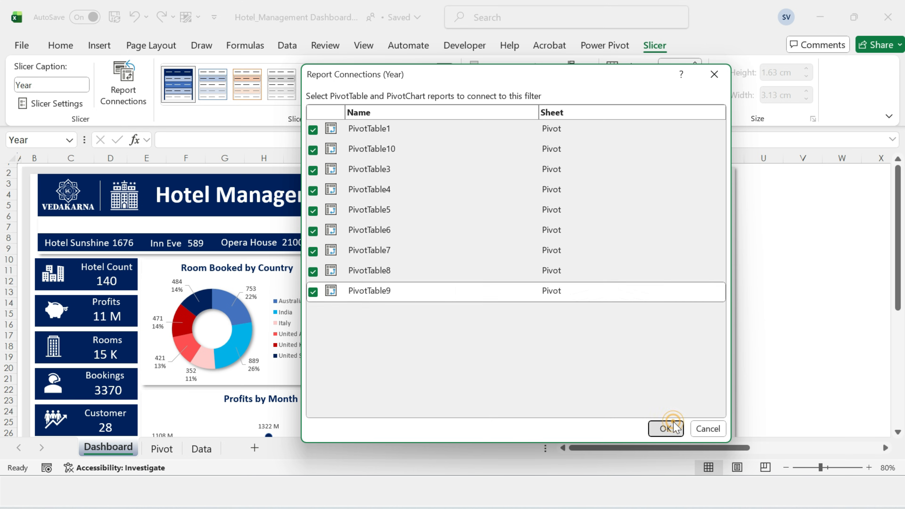
{"action": "left_click", "coordinate": [666, 429]}
Move the header's refresh icon closer to the monitor icon and assign the refresh macro to it.
{"action": "left_click", "coordinate": [814, 261]}
{"action": "left_click", "coordinate": [596, 196]}
{"action": "right_click", "coordinate": [596, 196]}
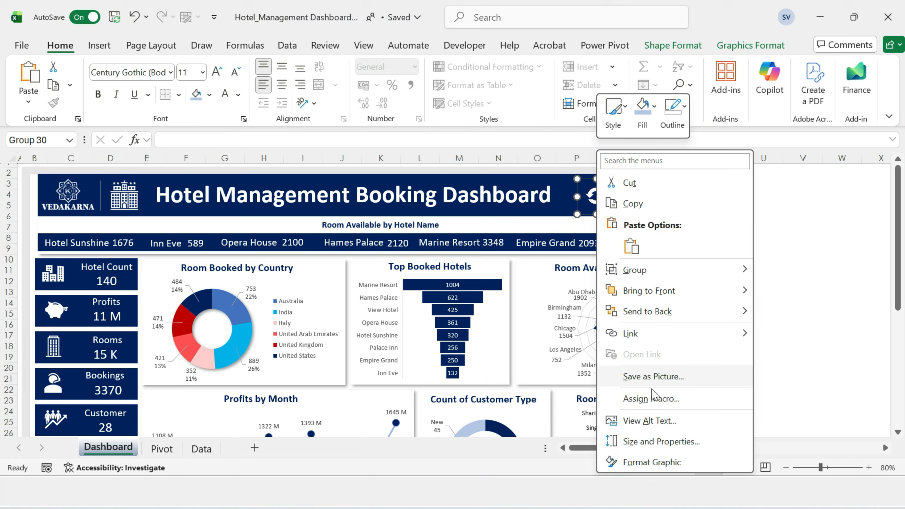
{"action": "left_click", "coordinate": [666, 378]}
{"action": "left_click", "coordinate": [545, 328]}
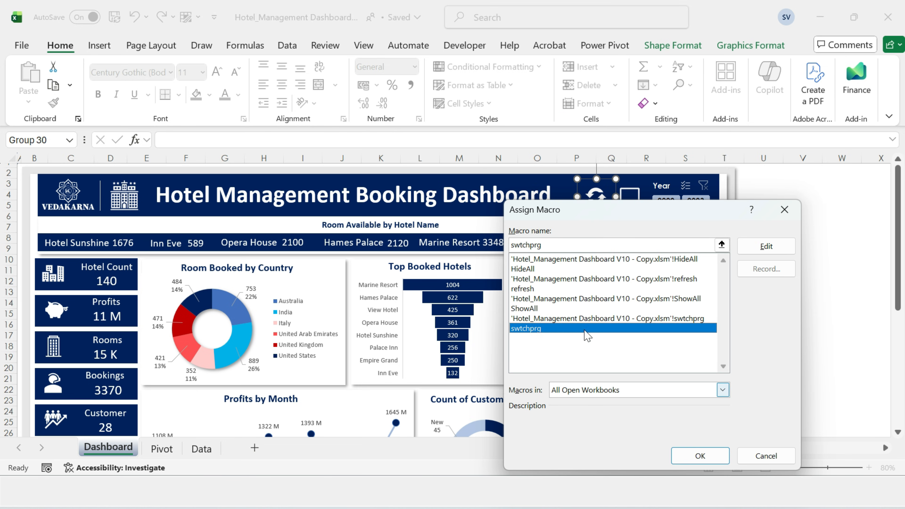
{"action": "left_click", "coordinate": [538, 290]}
{"action": "left_click", "coordinate": [700, 456]}
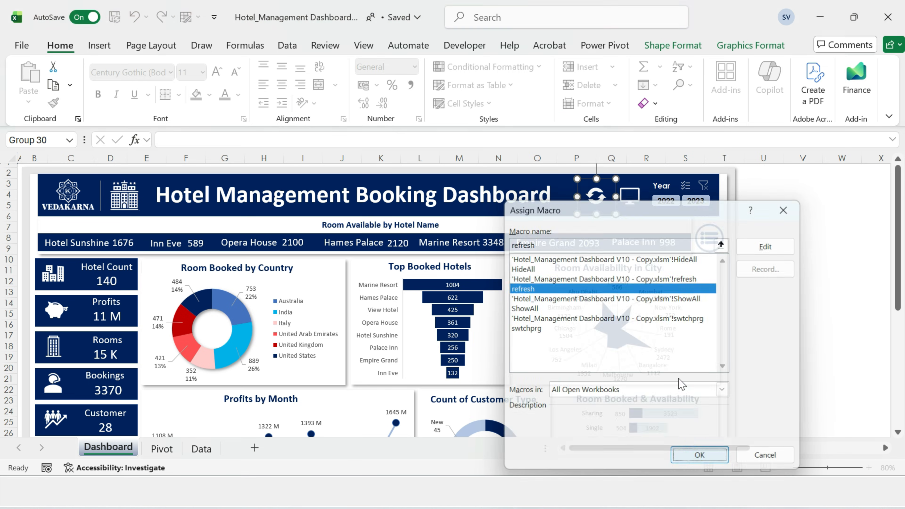
Assign the swtchprg macro to the monitor icon in the header.
{"action": "right_click", "coordinate": [630, 205]}
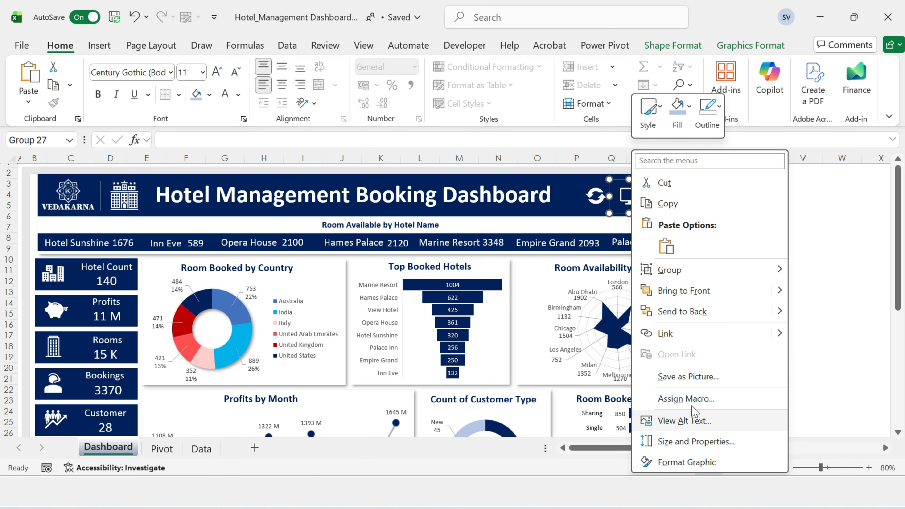
{"action": "left_click", "coordinate": [686, 399]}
{"action": "left_click", "coordinate": [571, 328]}
{"action": "left_click", "coordinate": [741, 456]}
{"action": "left_click", "coordinate": [770, 268]}
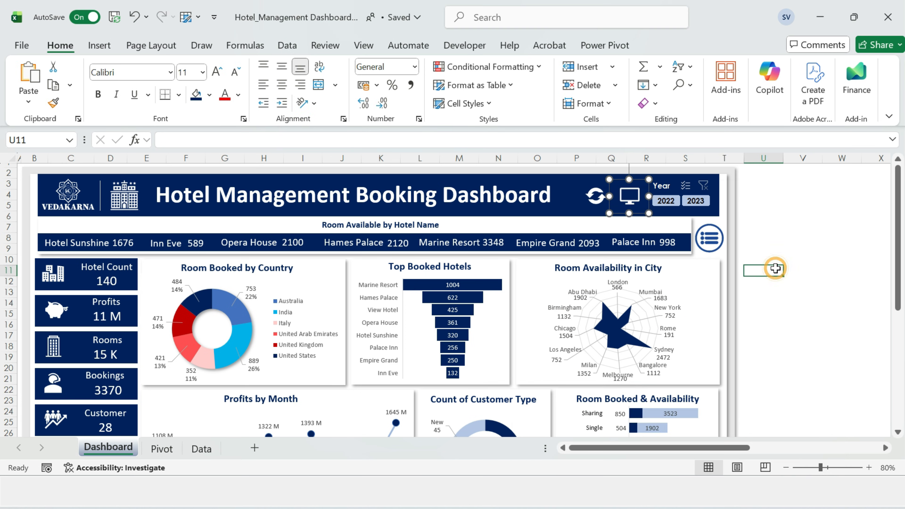
Zoom the Dashboard sheet to 100% and switch it to full-screen view with the header's monitor icon.
{"action": "left_click", "coordinate": [803, 227]}
{"action": "left_click", "coordinate": [869, 468]}
{"action": "left_click", "coordinate": [869, 468]}
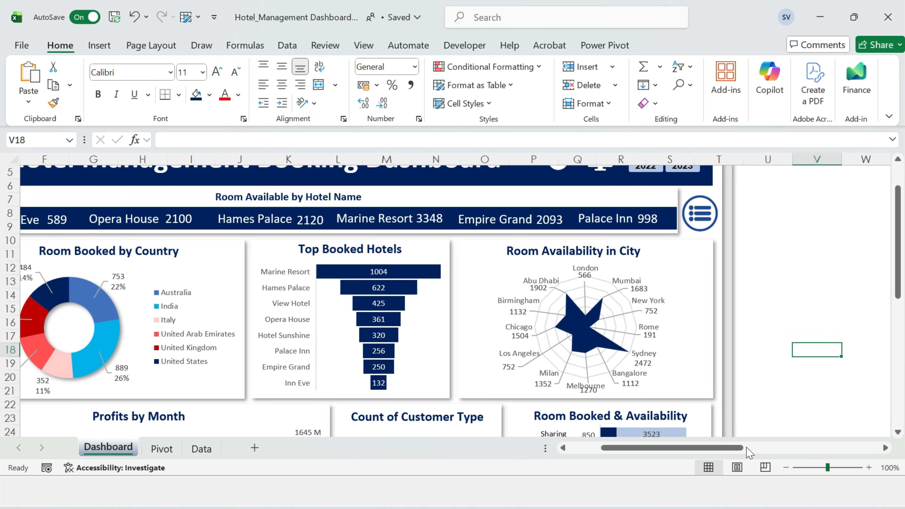
{"action": "left_click_drag", "start_coordinate": [724, 450], "coordinate": [570, 447]}
{"action": "scroll", "coordinate": [541, 344], "scroll_direction": "up", "scroll_amount": 2}
{"action": "scroll", "coordinate": [628, 346], "scroll_direction": "down", "scroll_amount": 5}
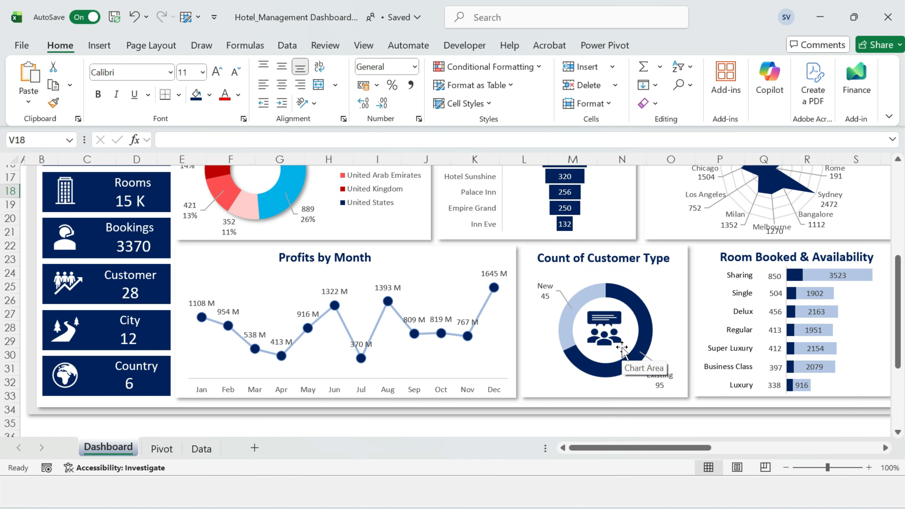
{"action": "scroll", "coordinate": [624, 351], "scroll_direction": "up", "scroll_amount": 5}
{"action": "left_click", "coordinate": [788, 213]}
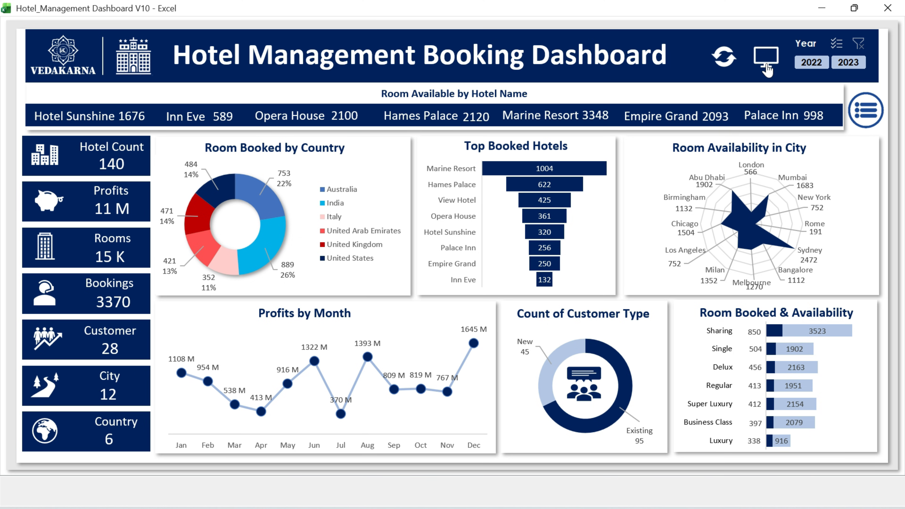
Test the Year slicer by filtering the dashboard to 2022 and 2023 in turn, and clear the filter.
{"action": "left_click", "coordinate": [803, 62]}
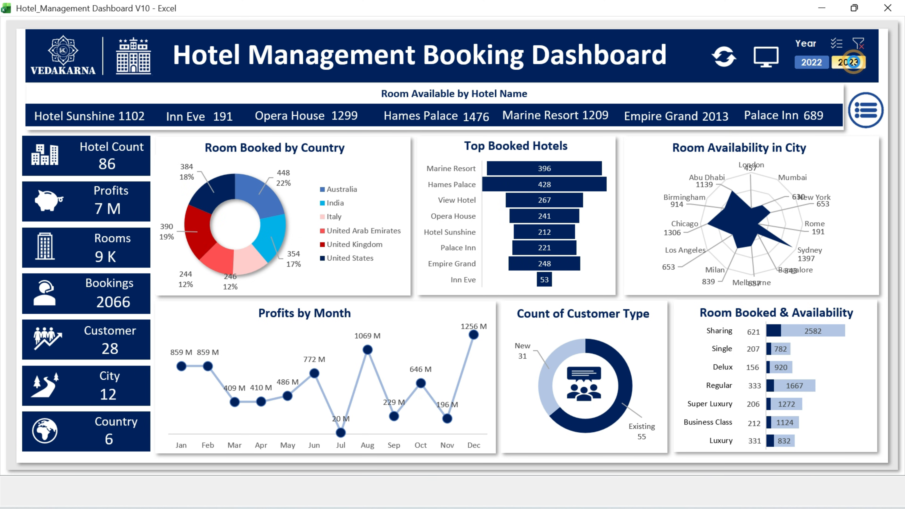
{"action": "left_click", "coordinate": [854, 62]}
{"action": "left_click", "coordinate": [817, 63]}
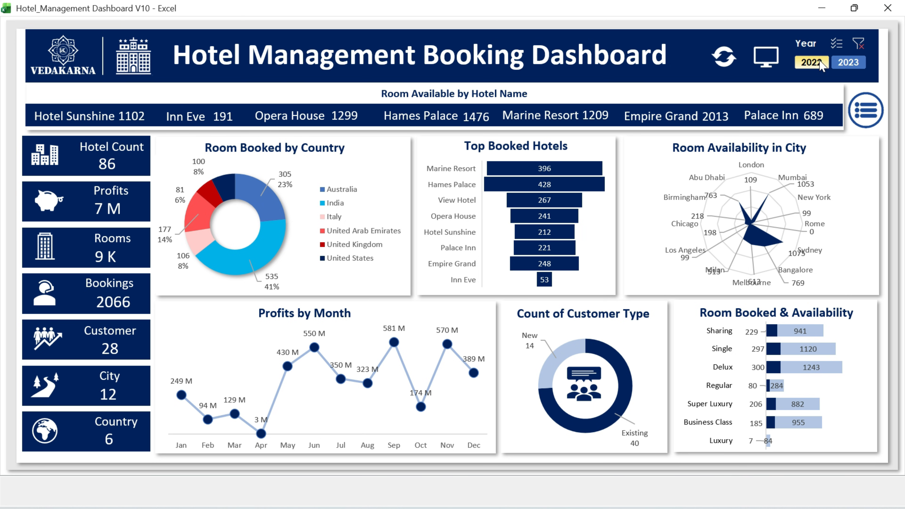
{"action": "left_click", "coordinate": [850, 63]}
{"action": "left_click", "coordinate": [859, 45]}
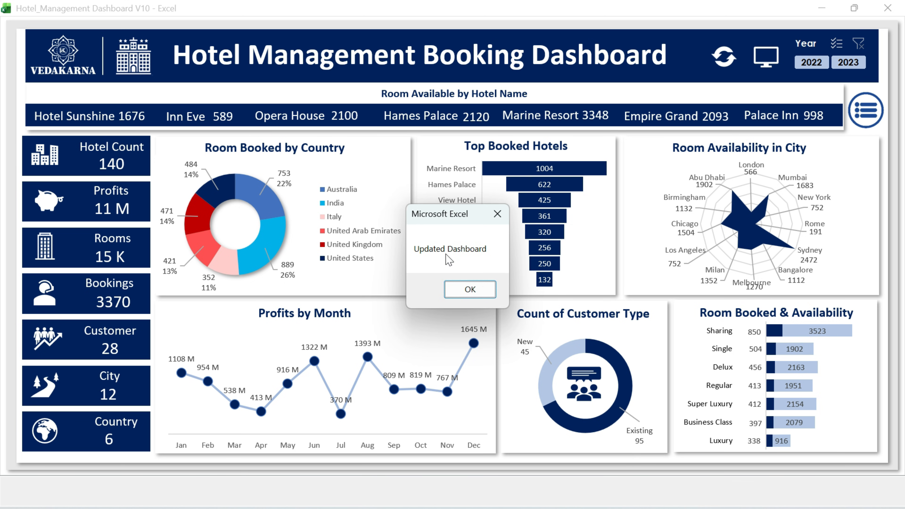
Test the refresh icon's macro, and toggle the full-screen view off and on again with the monitor icon.
{"action": "left_click", "coordinate": [471, 291]}
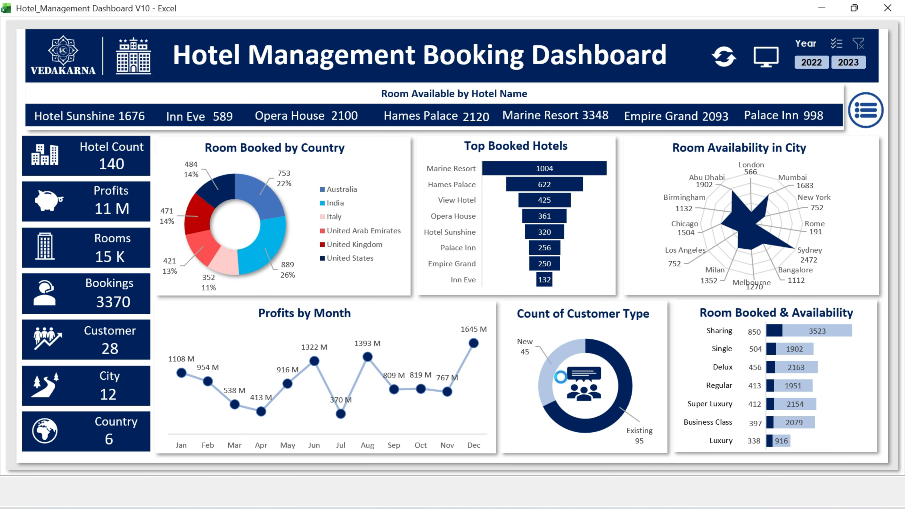
{"action": "left_click", "coordinate": [768, 62]}
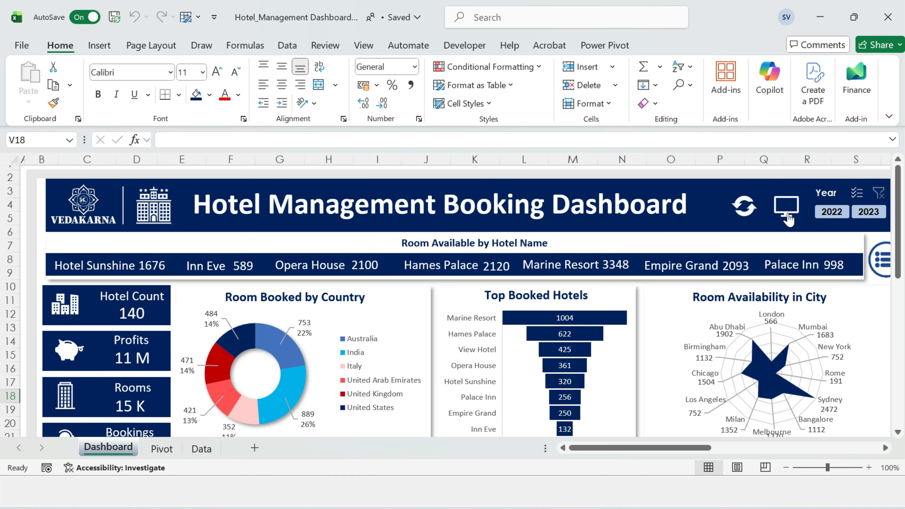
{"action": "left_click", "coordinate": [787, 206]}
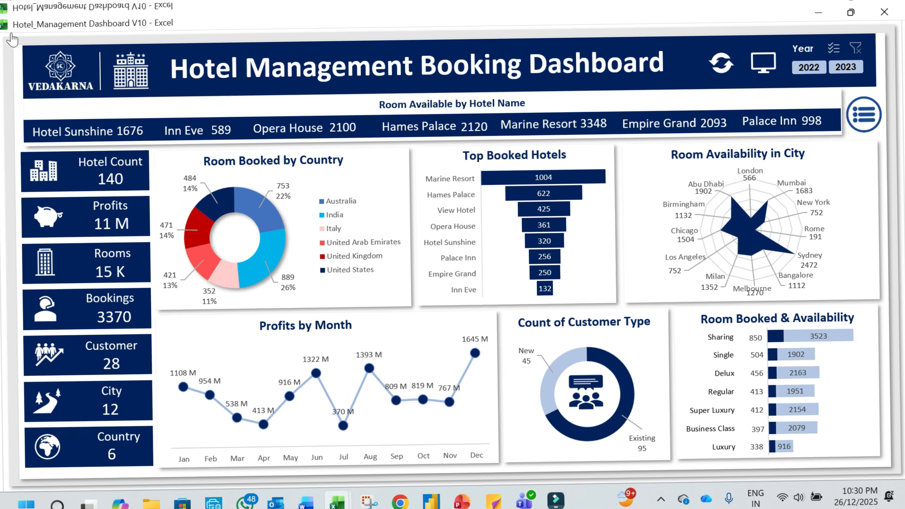